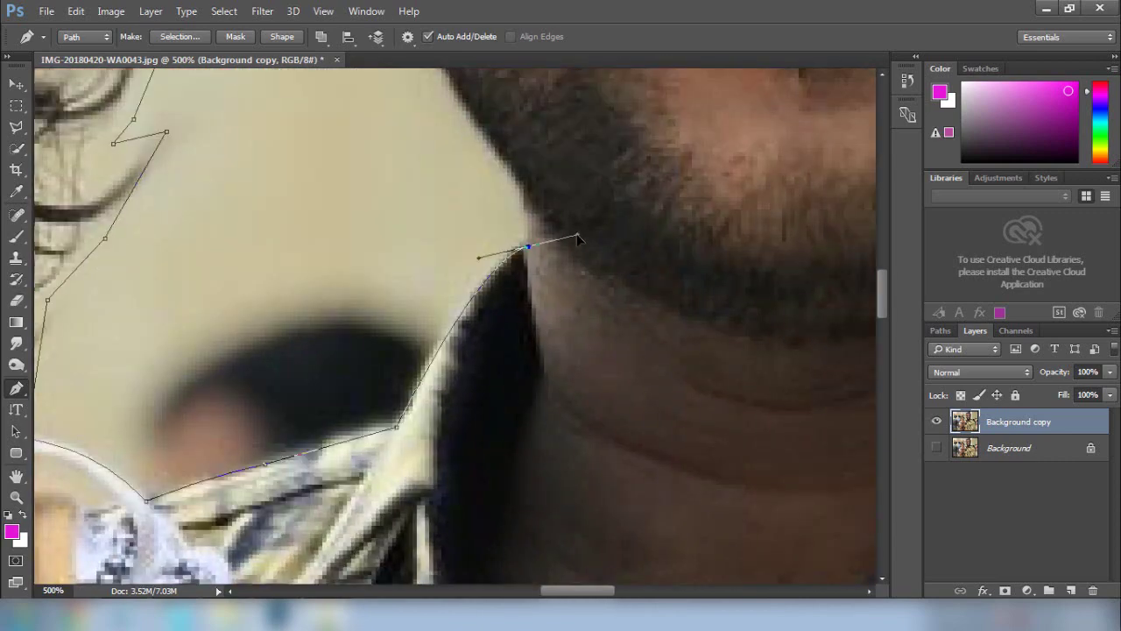
Continue the pen path from the man's neck along his beard and face, around his hair and over the opposite ear.
left_click_drag(494, 186, 474, 408)
left_click(412, 319)
left_click_drag(377, 175, 464, 415)
left_click(412, 339)
left_click_drag(419, 291, 415, 527)
left_click_drag(343, 412, 350, 361)
left_click(374, 346)
left_click_drag(262, 236, 498, 271)
left_click_drag(553, 300, 263, 280)
left_click_drag(455, 224, 478, 391)
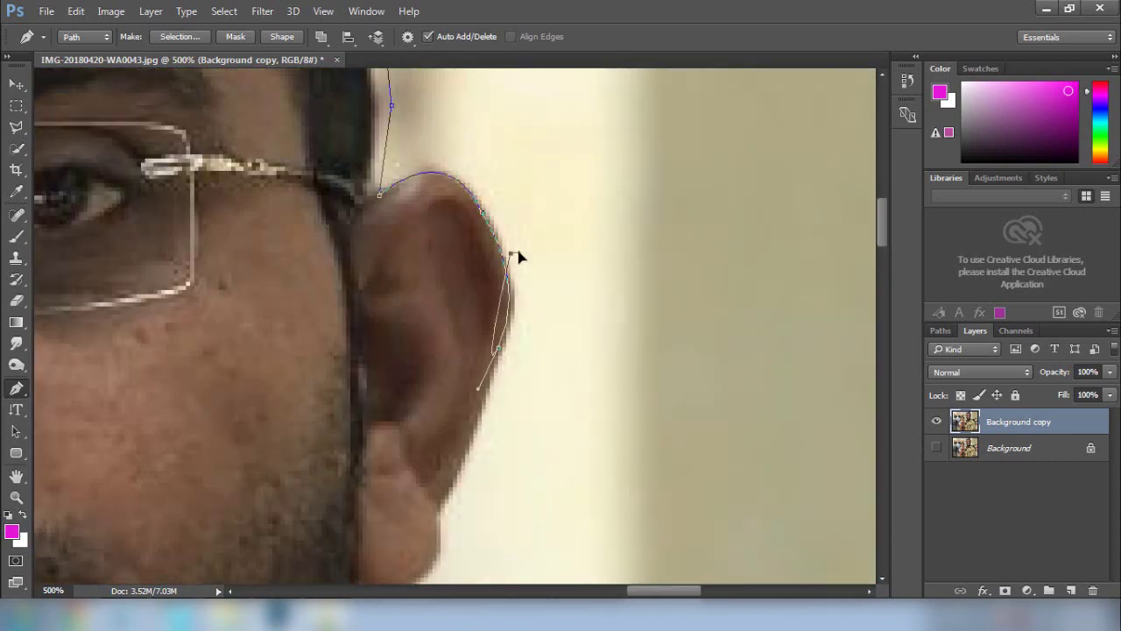
Continue the pen path down the ear and neck, around the shirt collar and along the man's shoulder.
left_click_drag(451, 490, 465, 202)
left_click_drag(447, 228, 363, 195)
left_click_drag(404, 409, 378, 474)
left_click_drag(438, 438, 429, 289)
left_click_drag(445, 383, 441, 453)
left_click_drag(490, 491, 368, 219)
left_click(281, 215)
left_click_drag(735, 438, 263, 262)
left_click_drag(532, 350, 561, 406)
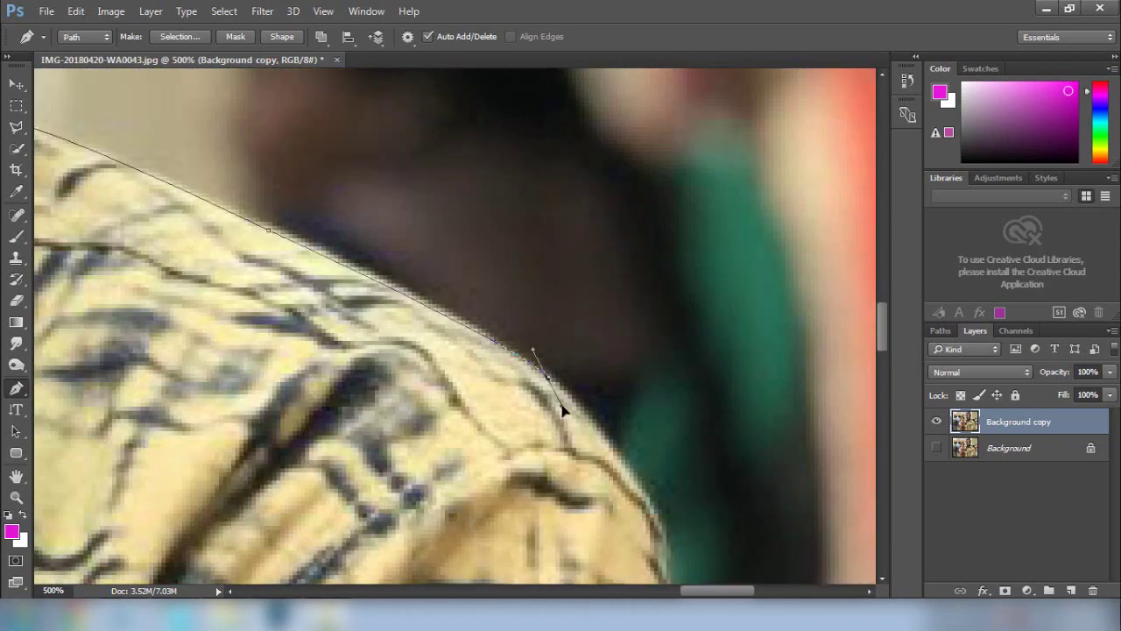
Trace the path down the man's outer sleeve, along the photo's lower edge and up around the cuff of his other arm.
left_click_drag(543, 491, 438, 175)
left_click_drag(478, 386, 480, 417)
left_click_drag(491, 473, 526, 193)
left_click(450, 394)
left_click(350, 409)
left_click_drag(344, 409, 814, 409)
left_click(256, 395)
left_click_drag(350, 140, 504, 526)
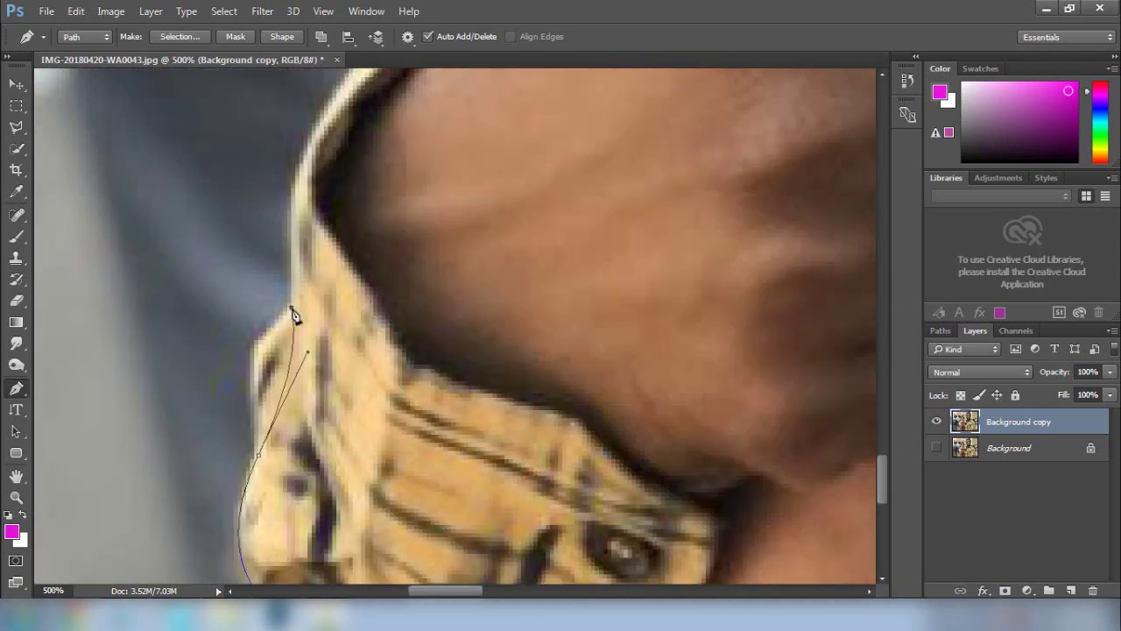
left_click_drag(293, 313, 307, 263)
Trace the path up the child's clothes, arm and white sleeve, and close it at its starting point.
left_click_drag(385, 201, 355, 438)
left_click(368, 300)
left_click_drag(376, 175, 302, 490)
left_click_drag(325, 287, 479, 431)
left_click_drag(225, 386, 168, 359)
left_click_drag(263, 175, 261, 501)
left_click(289, 372)
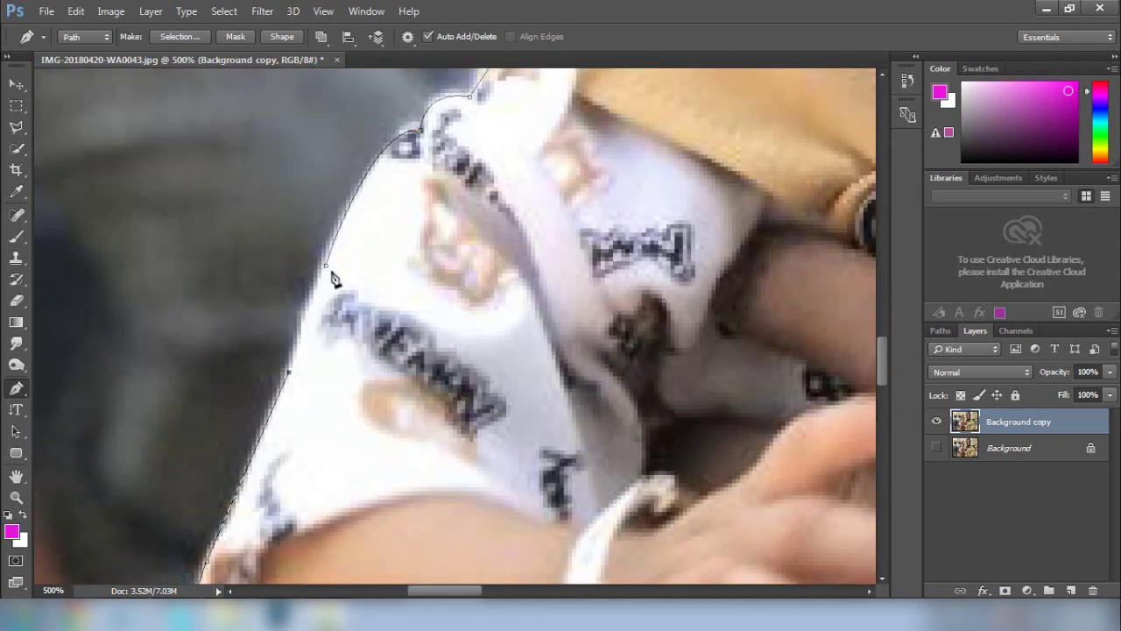
left_click(326, 266)
Convert the closed path into a selection and use it as a layer mask to cut the man and child out on Background copy.
right_click(495, 299)
key("Escape")
key("ctrl+0")
right_click(388, 321)
left_click(451, 253)
left_click(649, 170)
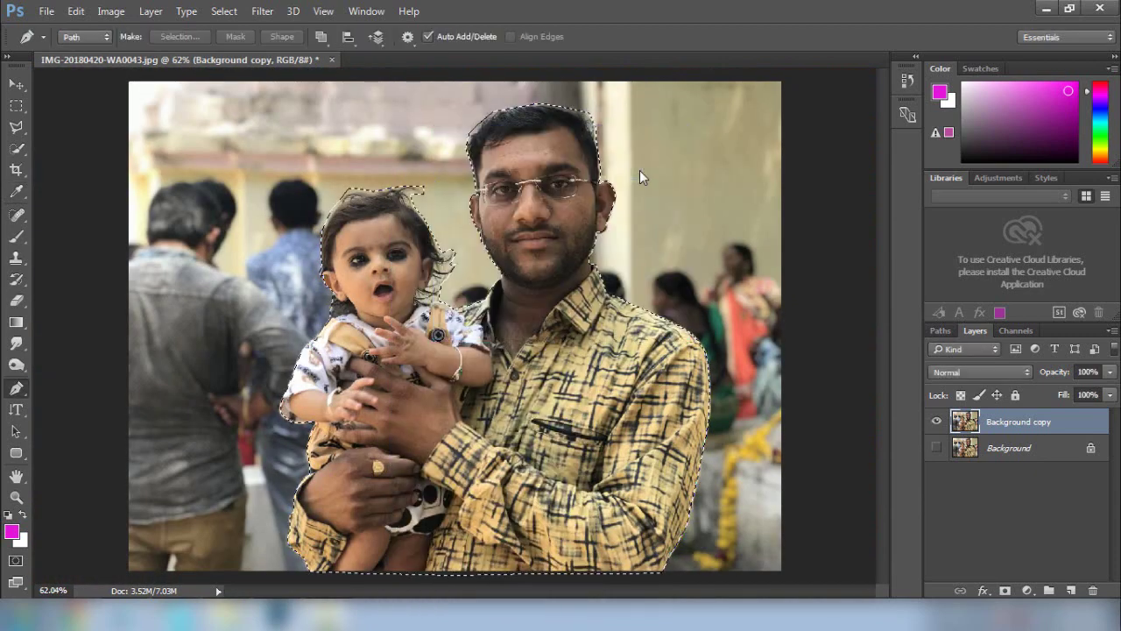
left_click(1005, 592)
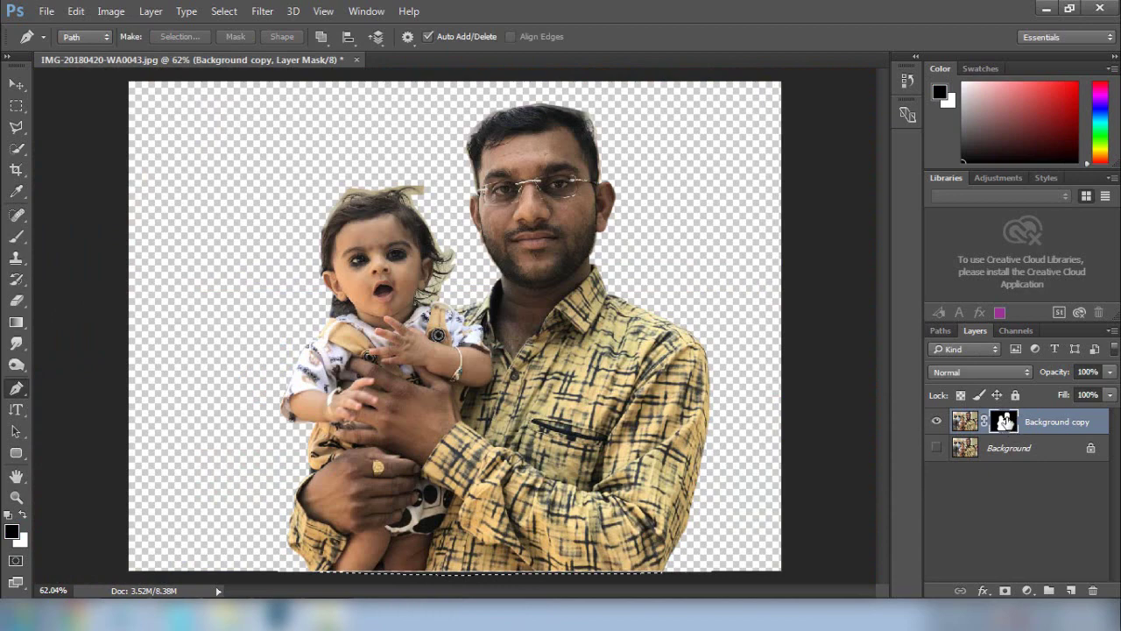
right_click(1006, 421)
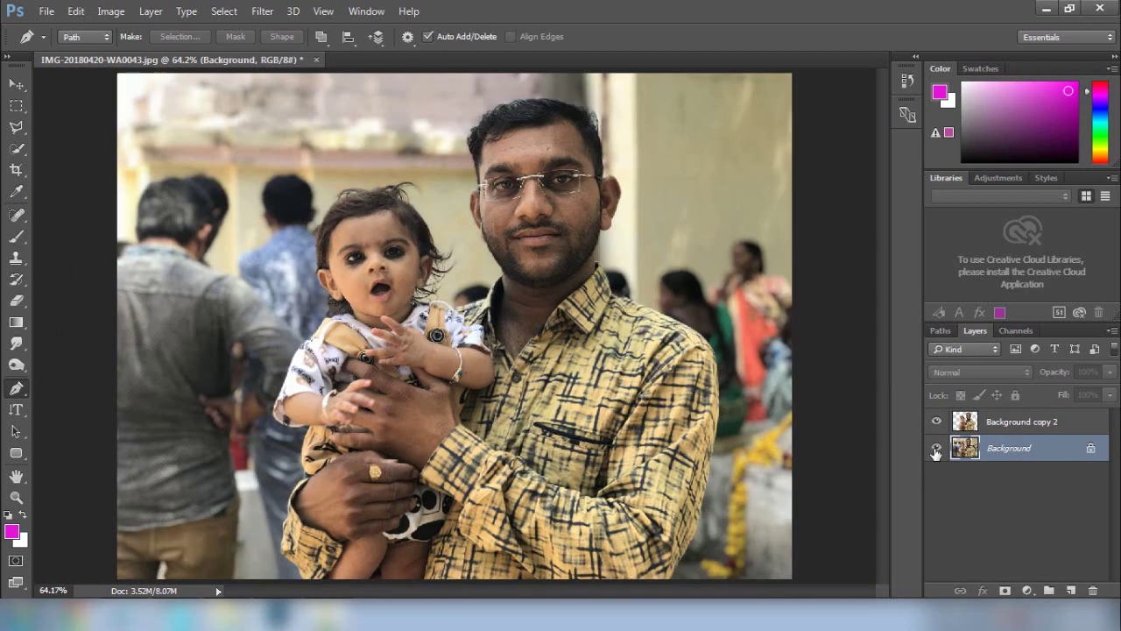
Hide the original Background layer and delete it.
left_click(935, 449)
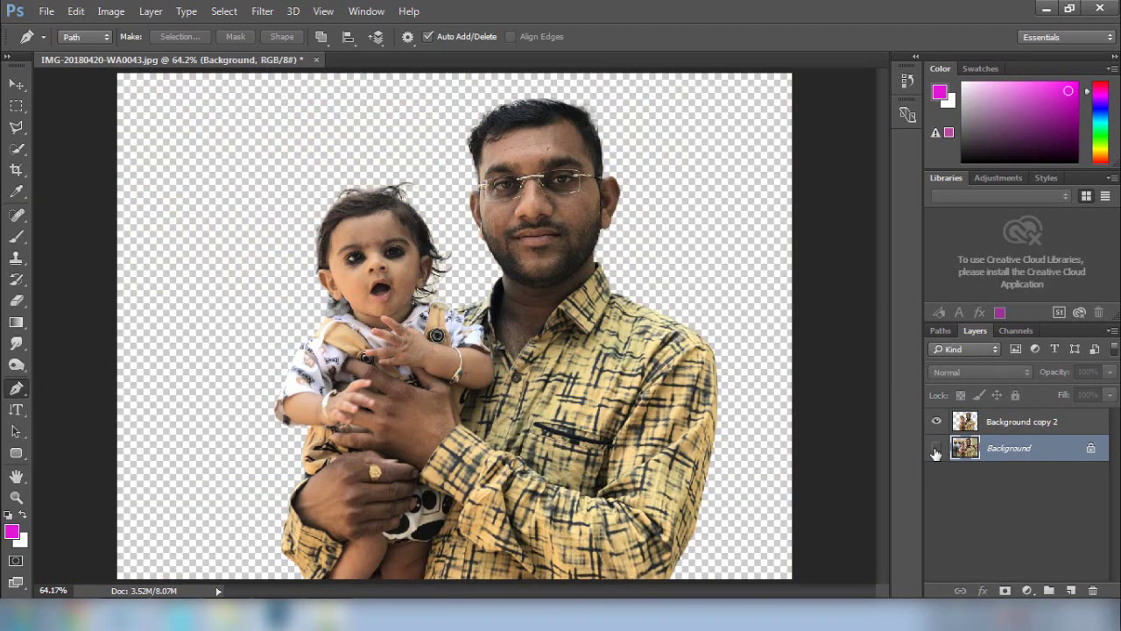
left_click(1091, 593)
left_click(381, 218)
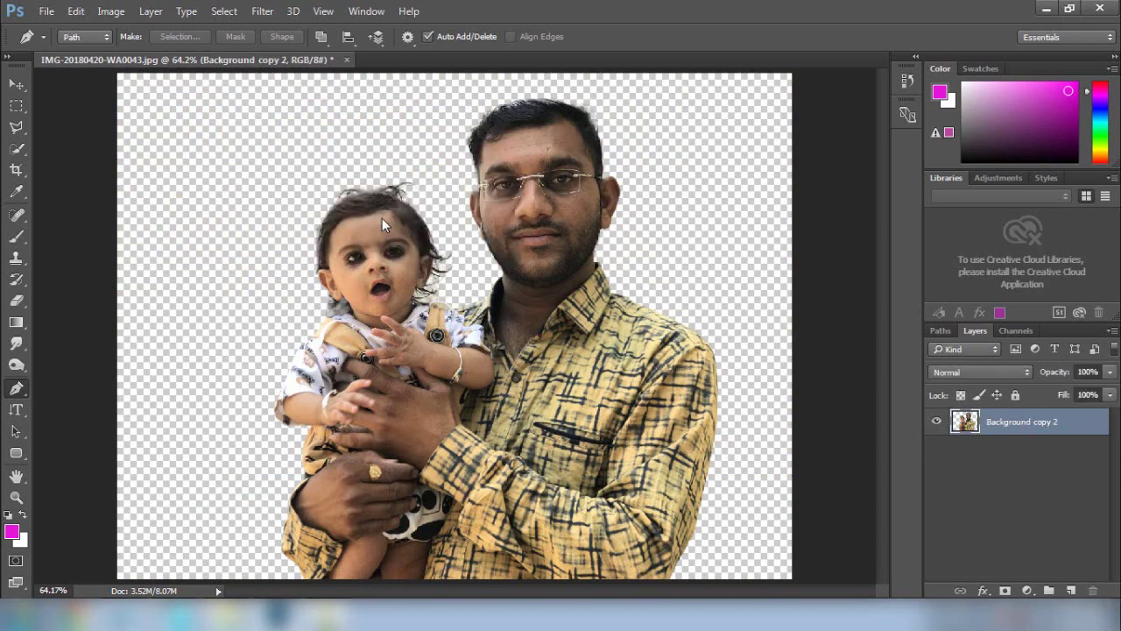
Extend the canvas upward above the cut-out with the Crop tool and apply the crop.
left_click(15, 169)
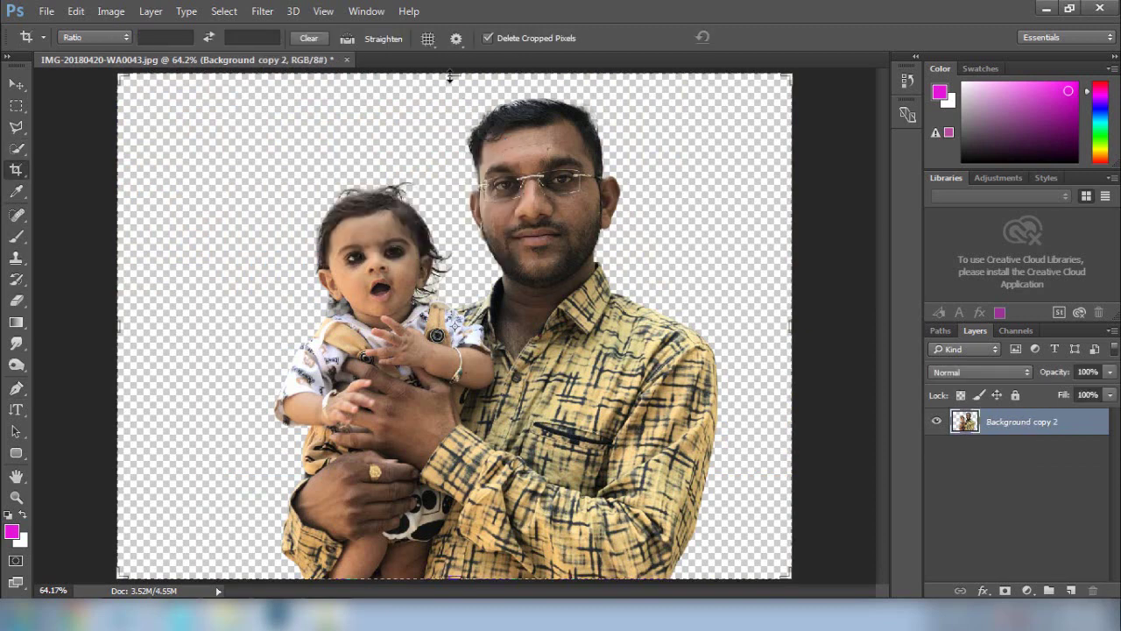
key("ctrl+minus")
key("ctrl+minus")
left_click_drag(464, 207, 473, 123)
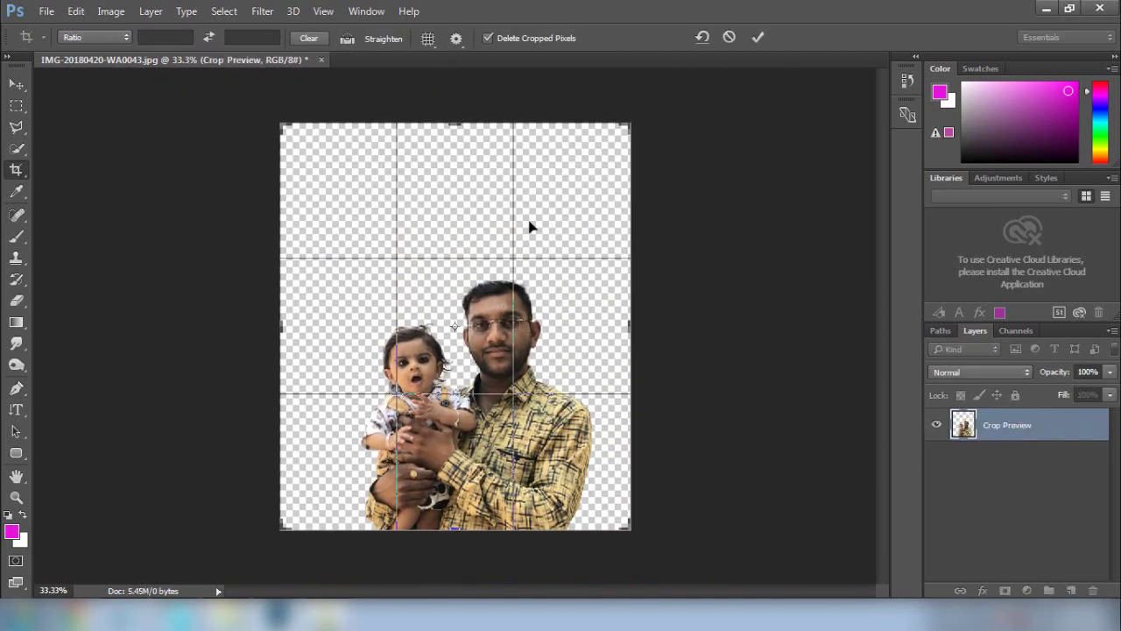
key("ctrl+0")
left_click(27, 86)
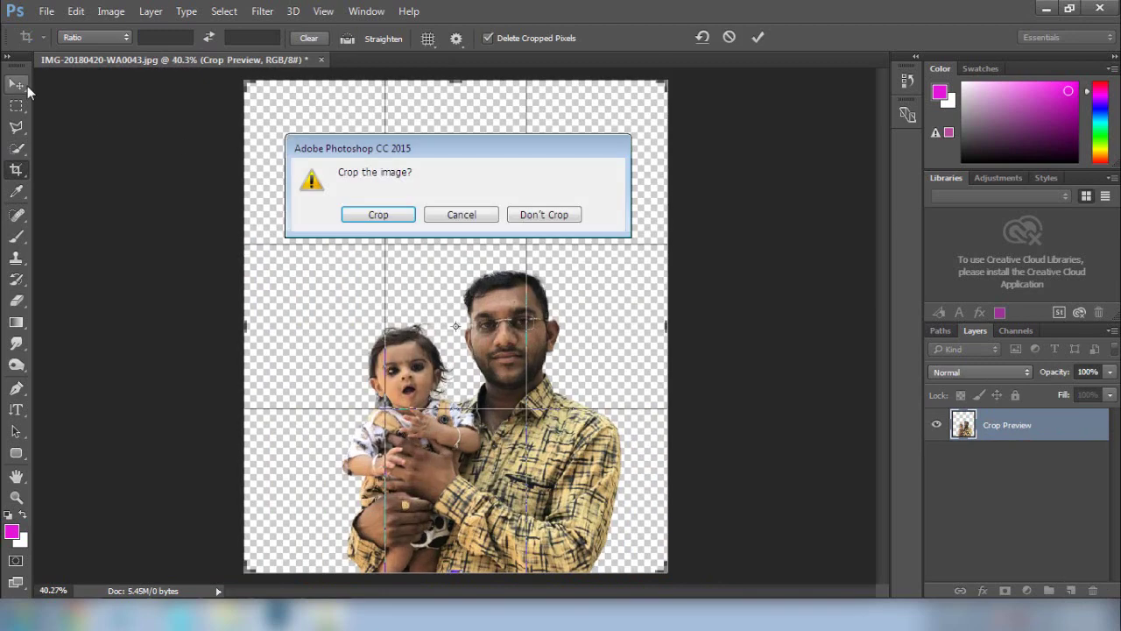
left_click(403, 215)
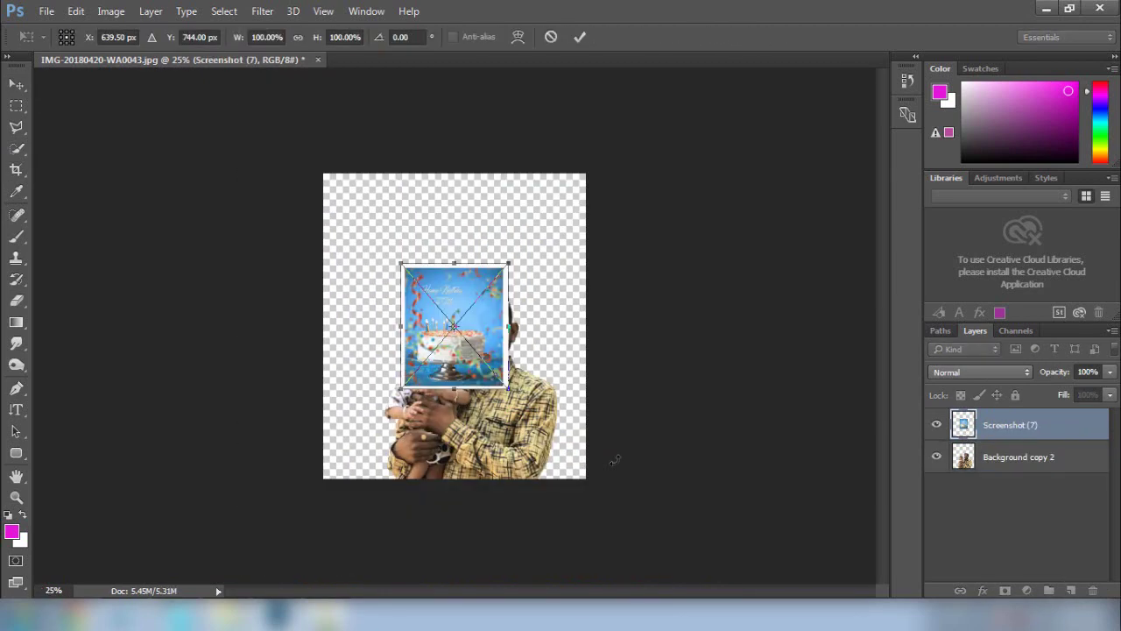
Enlarge the placed birthday cake image Screenshot (7) until it covers the whole canvas.
left_click_drag(507, 386, 600, 510)
key("Return")
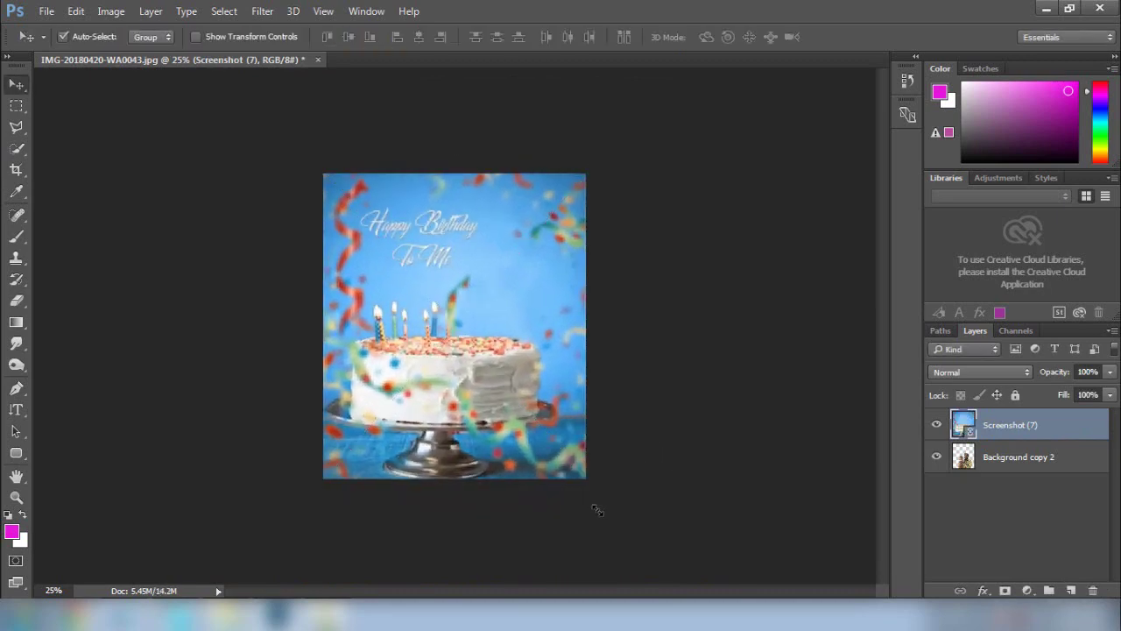
key("ctrl+0")
Put the Screenshot (7) layer beneath Background copy 2 and rasterize it.
left_click_drag(1003, 428, 1003, 460)
right_click(1003, 460)
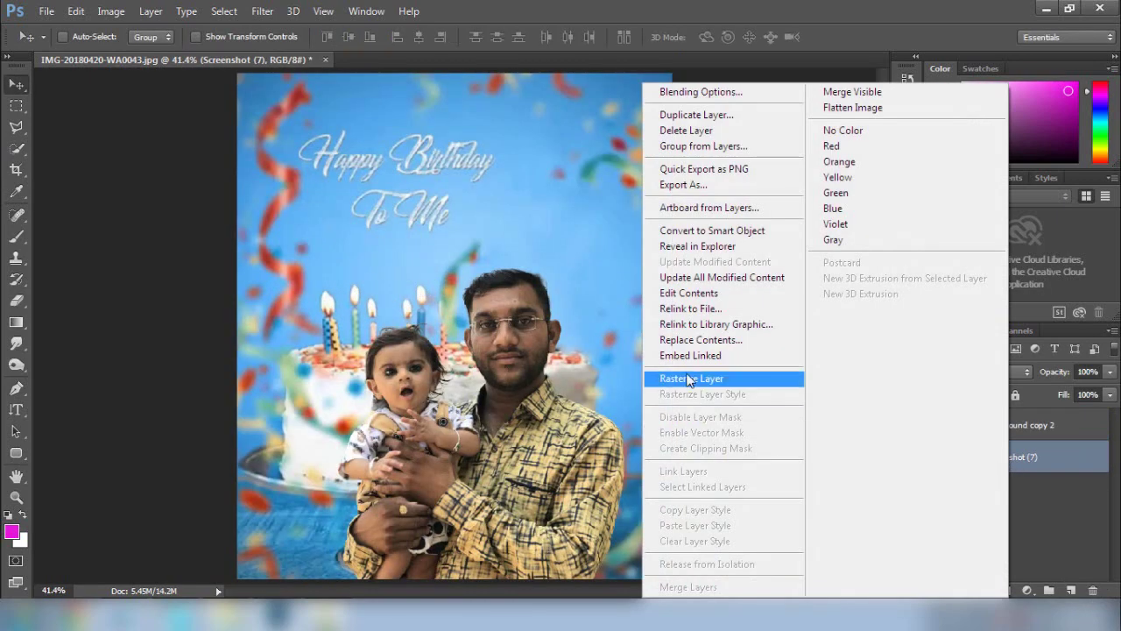
left_click(701, 379)
Extend the canvas above the artwork and beyond its right edge with the Crop tool.
left_click(1009, 425)
left_click_drag(490, 434, 524, 404)
key("ctrl+minus")
key("ctrl+minus")
left_click(16, 170)
left_click_drag(460, 172, 460, 131)
left_click_drag(586, 328, 612, 329)
key("Return")
Shift the cake background on Screenshot (7) sideways and enlarge it with Free Transform to fill the canvas width.
left_click(1044, 469)
key("v")
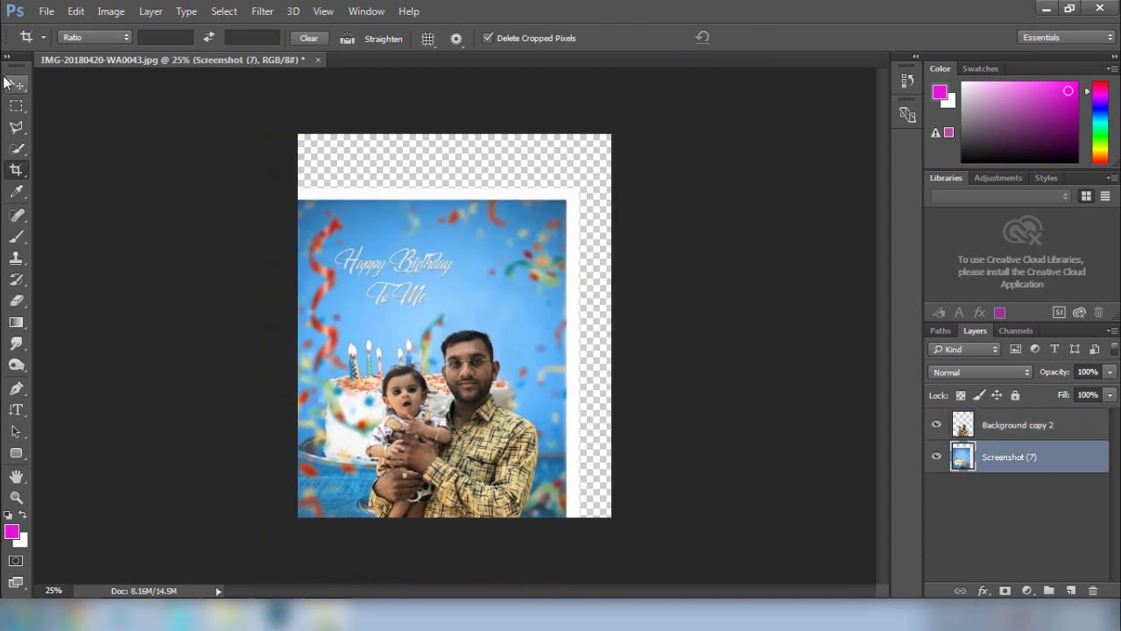
left_click_drag(374, 268, 400, 293)
key("ctrl+t")
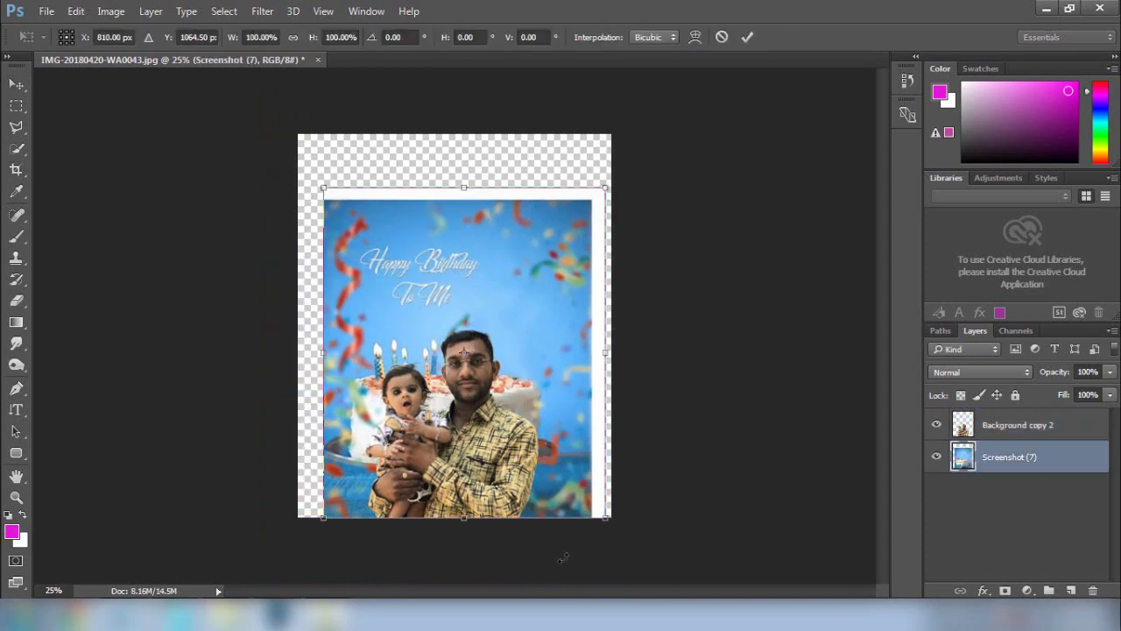
left_click_drag(603, 521, 642, 543)
key("Return")
key("ctrl+equal")
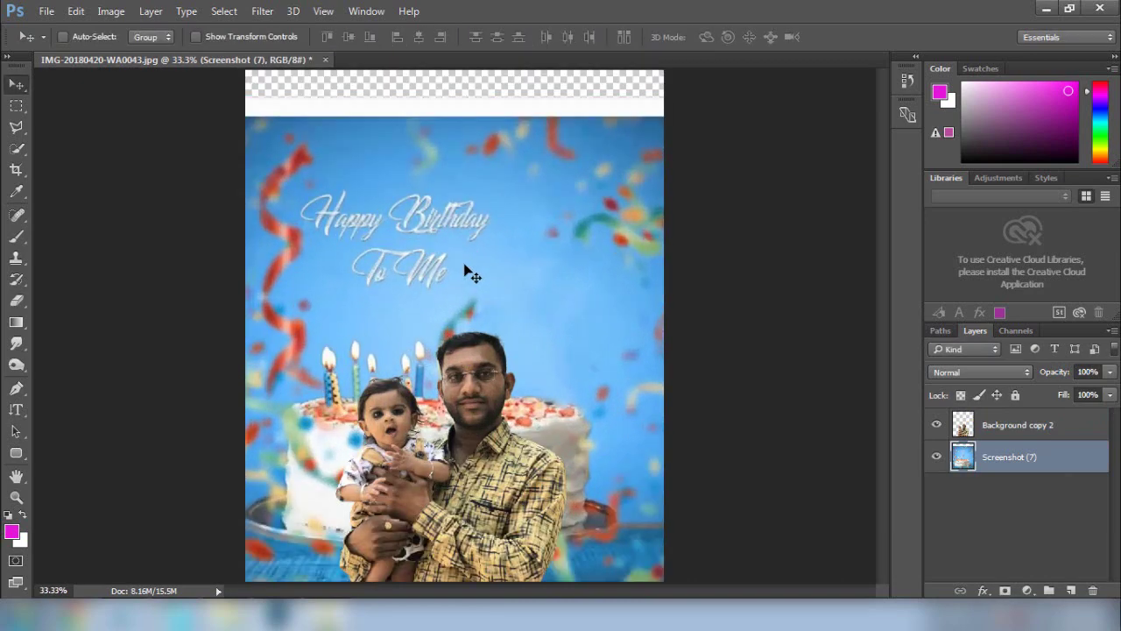
Move the man and child cut-out on Background copy 2 up so it ends at the top of the cake.
double_click(991, 421)
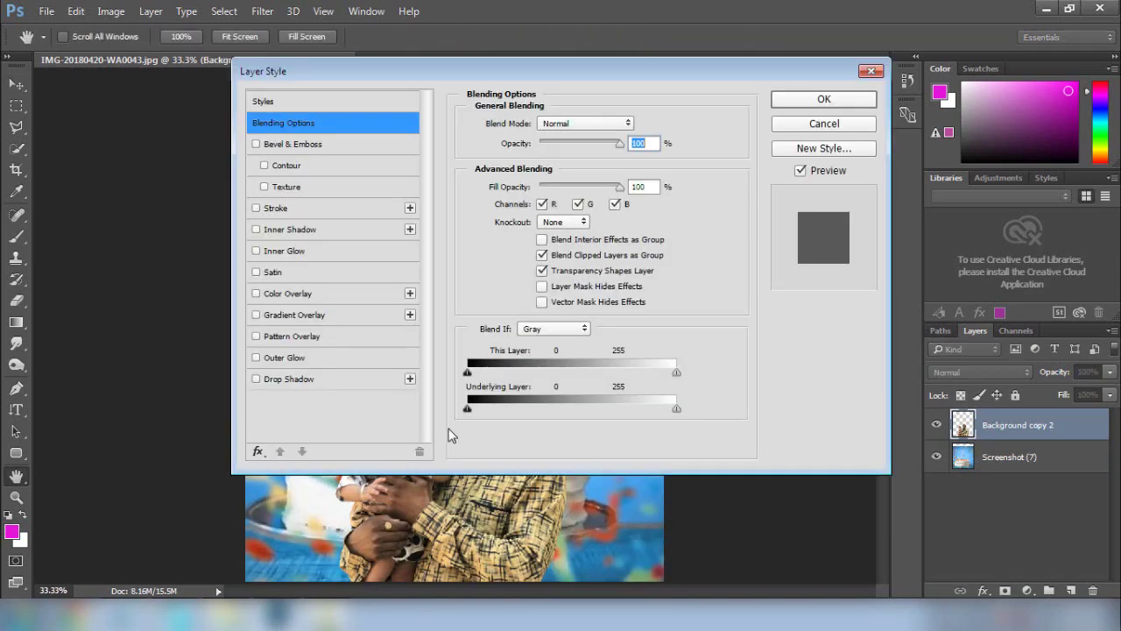
left_click(873, 71)
left_click_drag(499, 500, 493, 342)
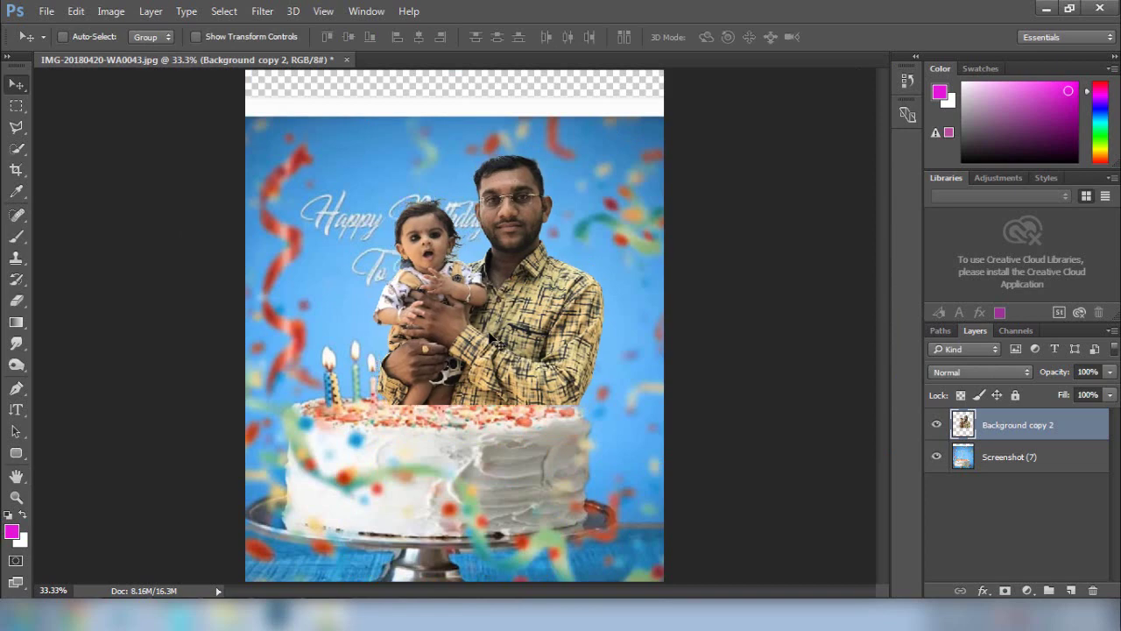
Hide Background copy 2 and cover the word "Birthday" on Screenshot (7) with cloned sky, using a 250 px Clone Stamp.
left_click(936, 425)
left_click(969, 462)
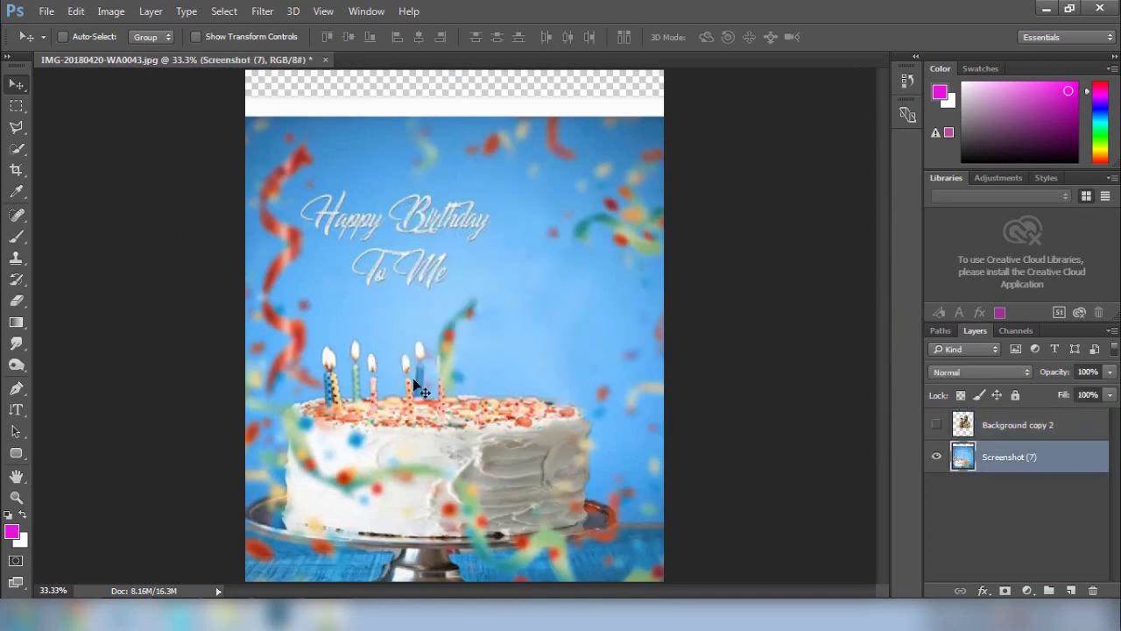
key("ctrl+plus")
scroll(445, 308, "up", 2)
left_click(16, 258)
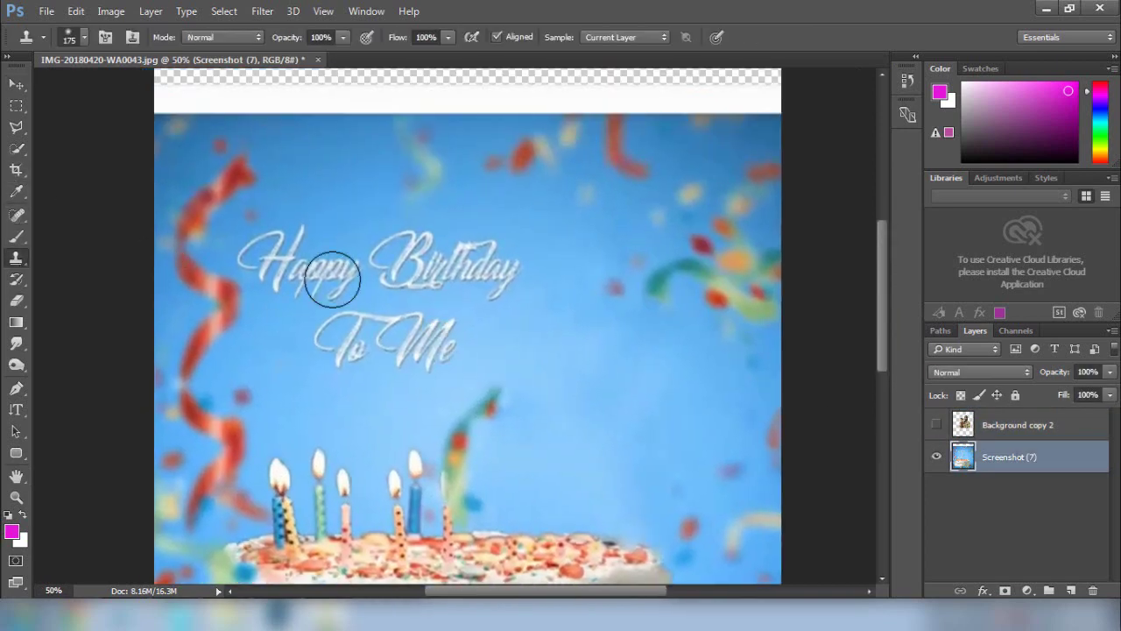
key("bracketright")
key("bracketright")
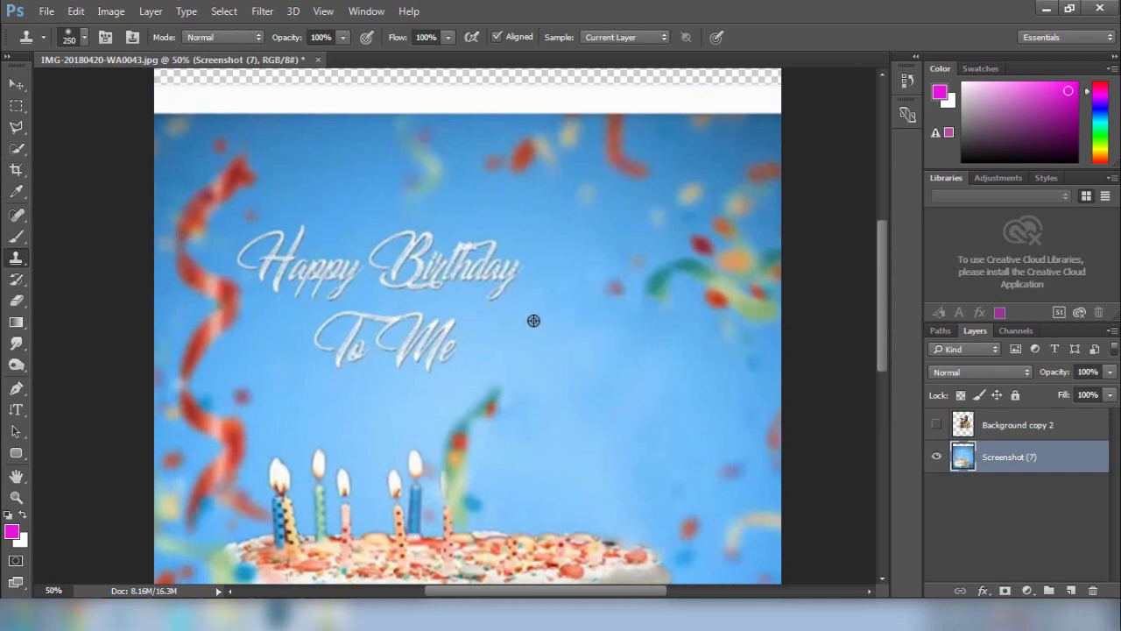
left_click(534, 321, "alt")
mouse_move(512, 263)
left_mouse_down()
mouse_move(476, 255)
mouse_move(437, 276)
mouse_move(445, 266)
mouse_move(444, 344)
mouse_move(444, 323)
mouse_move(515, 289)
mouse_move(390, 263)
left_mouse_up()
Cover the words "To Me" on the cake background with blue sky cloned from nearby clean areas.
left_click(468, 316, "alt")
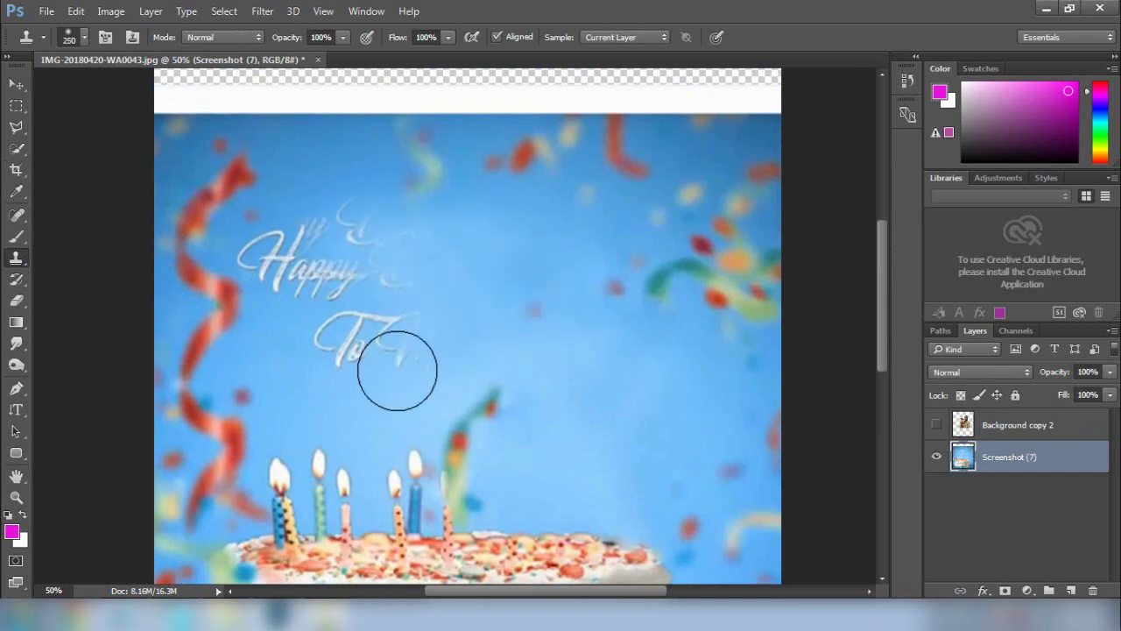
left_click_drag(396, 371, 414, 325)
left_click(340, 410, "alt")
left_click_drag(351, 347, 355, 355)
left_click(360, 391, "alt")
left_click_drag(346, 399, 422, 393)
left_click(362, 381, "alt")
left_click_drag(340, 340, 353, 322)
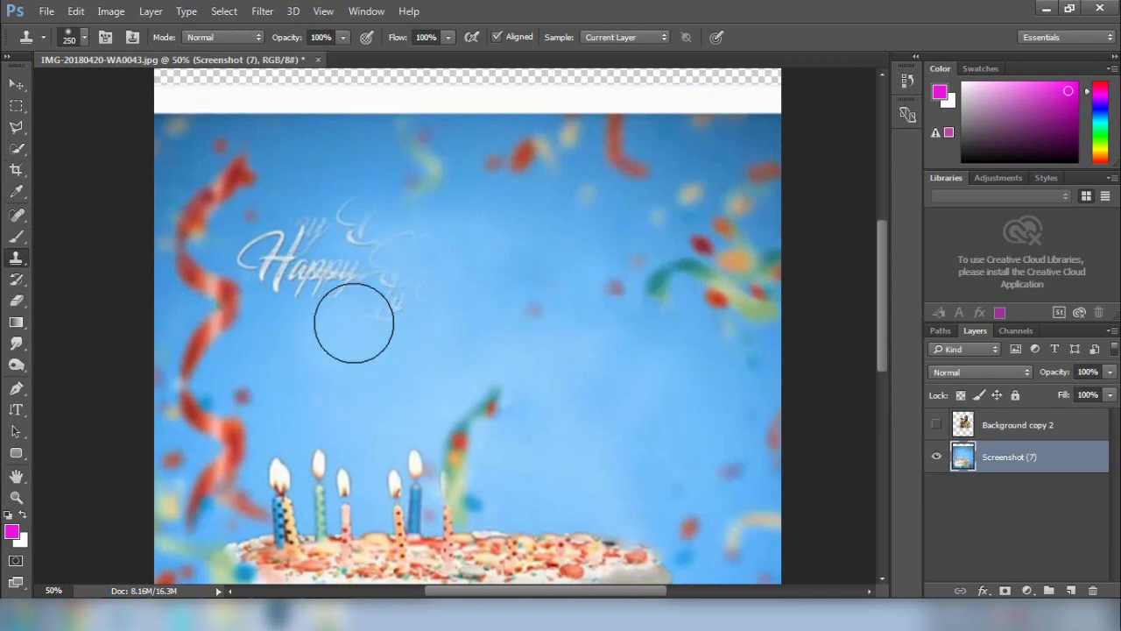
Clone clean sky over the word "Happy" and the leftover letter fragments around it.
left_click(395, 314, "alt")
left_click(370, 365, "alt")
mouse_move(332, 277)
left_mouse_down()
mouse_move(292, 290)
mouse_move(289, 250)
mouse_move(270, 250)
mouse_move(286, 309)
mouse_move(317, 229)
mouse_move(342, 218)
mouse_move(356, 232)
mouse_move(416, 191)
mouse_move(482, 183)
mouse_move(473, 276)
mouse_move(405, 242)
mouse_move(372, 310)
mouse_move(328, 270)
mouse_move(298, 302)
mouse_move(256, 252)
left_mouse_up()
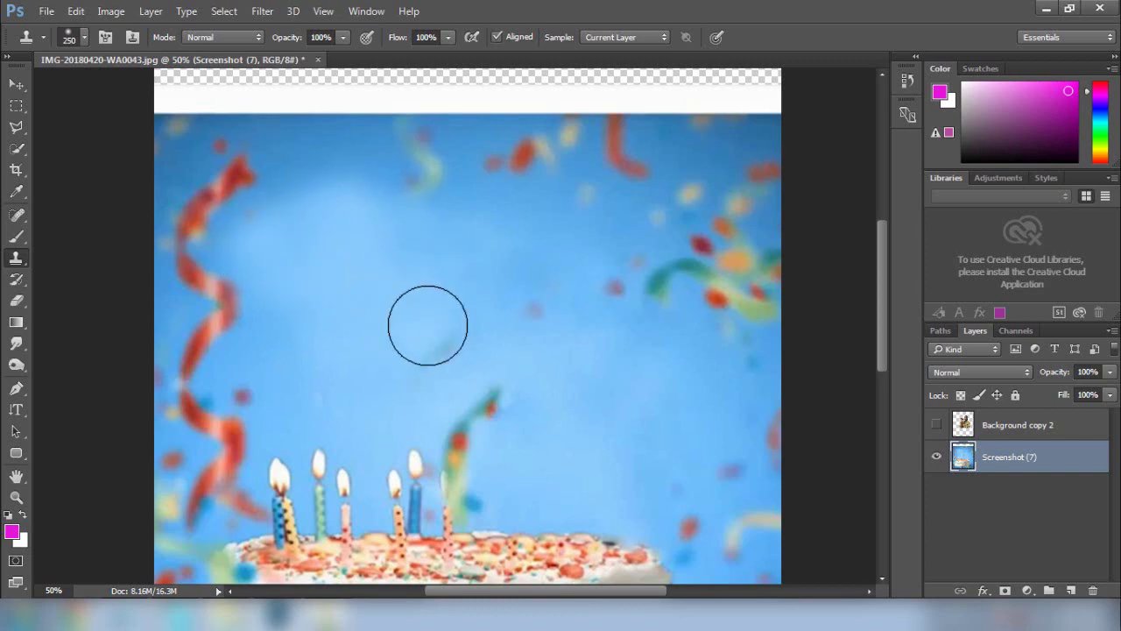
left_click(570, 145, "alt")
left_click(417, 279)
key("ctrl+z")
left_click(596, 329)
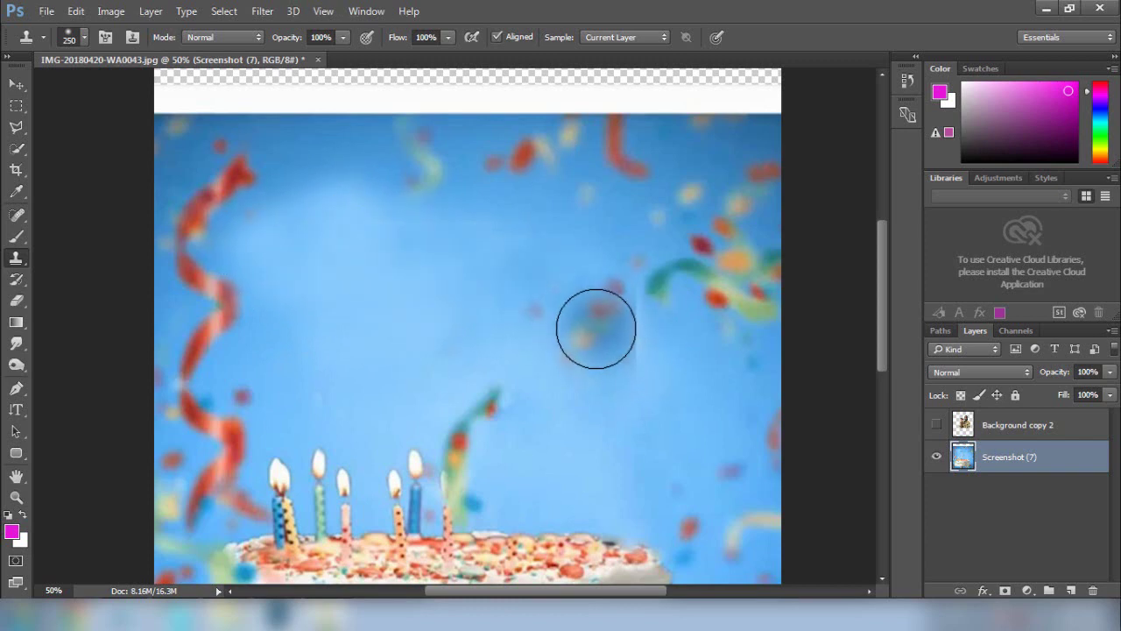
Clone confetti pieces into three spots of the empty sky above the candles.
left_click_drag(368, 237, 406, 268)
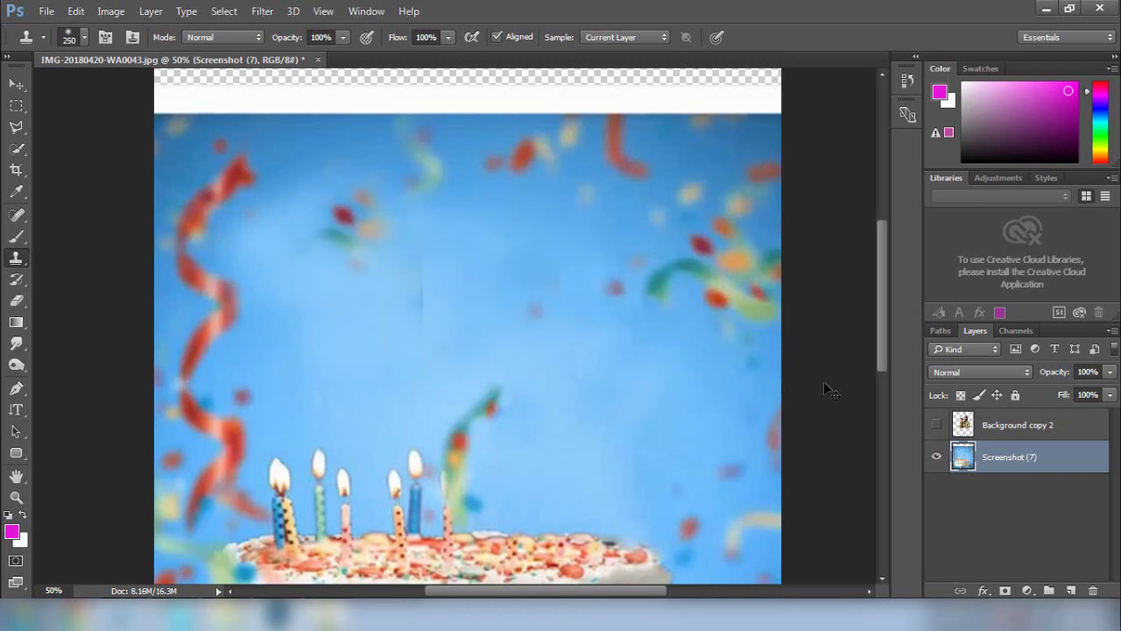
left_click_drag(419, 300, 452, 316)
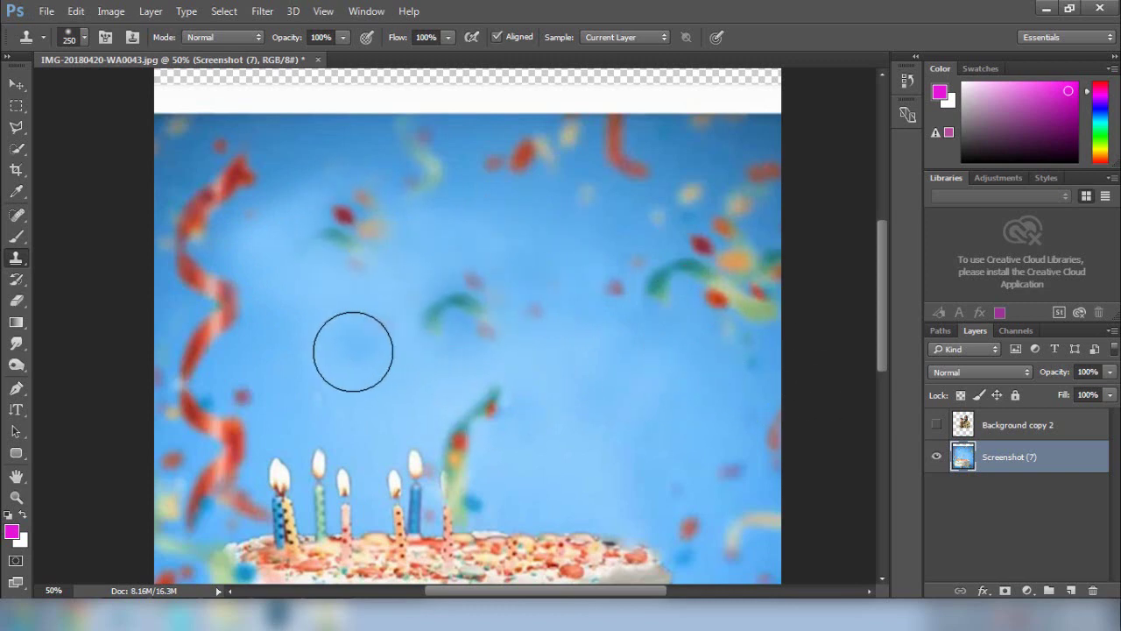
left_click(353, 351)
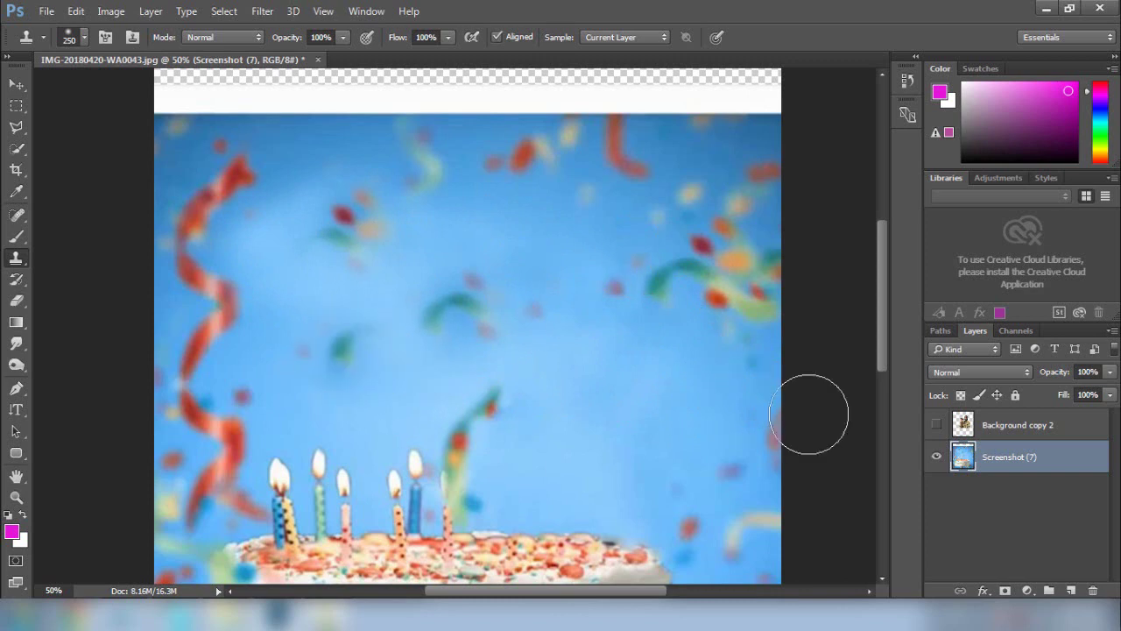
Select a thin full-width strip along the blue background's upper edge, stretch it upward to about 303% height over the blank area, and deselect.
key("ctrl+minus")
left_click(16, 106)
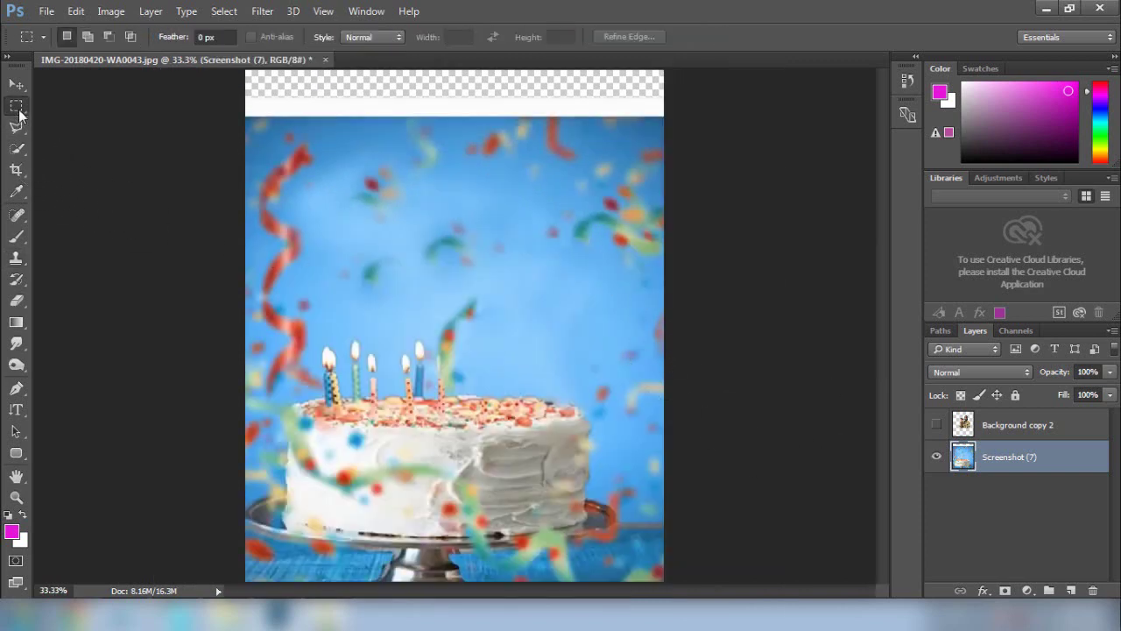
left_click_drag(235, 119, 593, 149)
left_click(589, 145)
left_click_drag(232, 118, 676, 143)
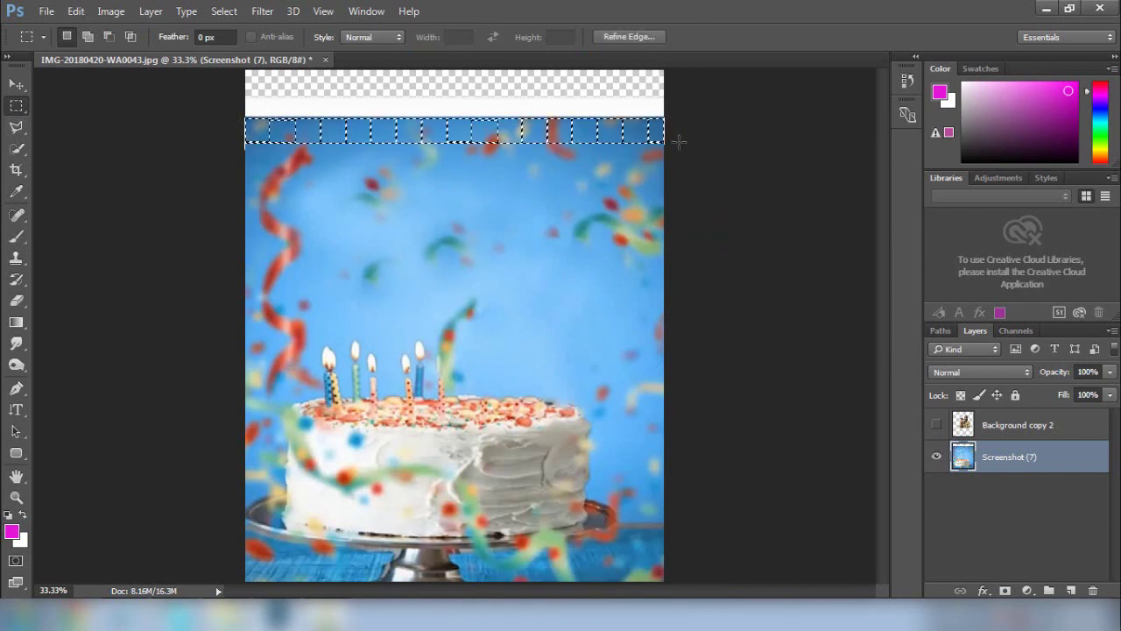
key("ctrl+t")
left_click_drag(454, 117, 465, 68)
key("ctrl+minus")
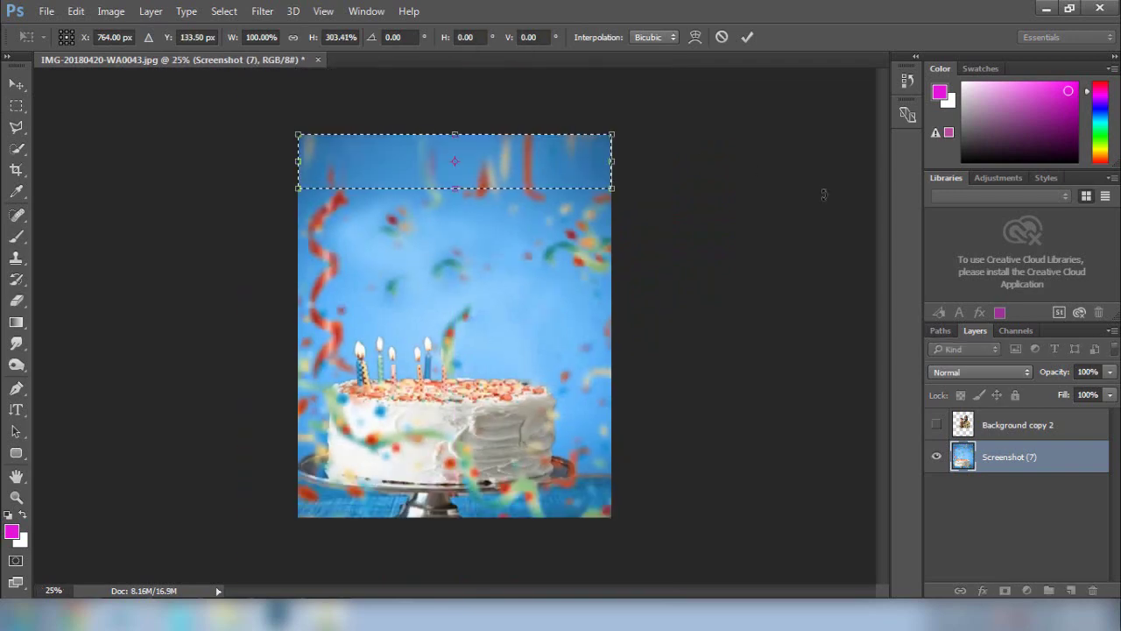
key("ctrl+0")
key("Return")
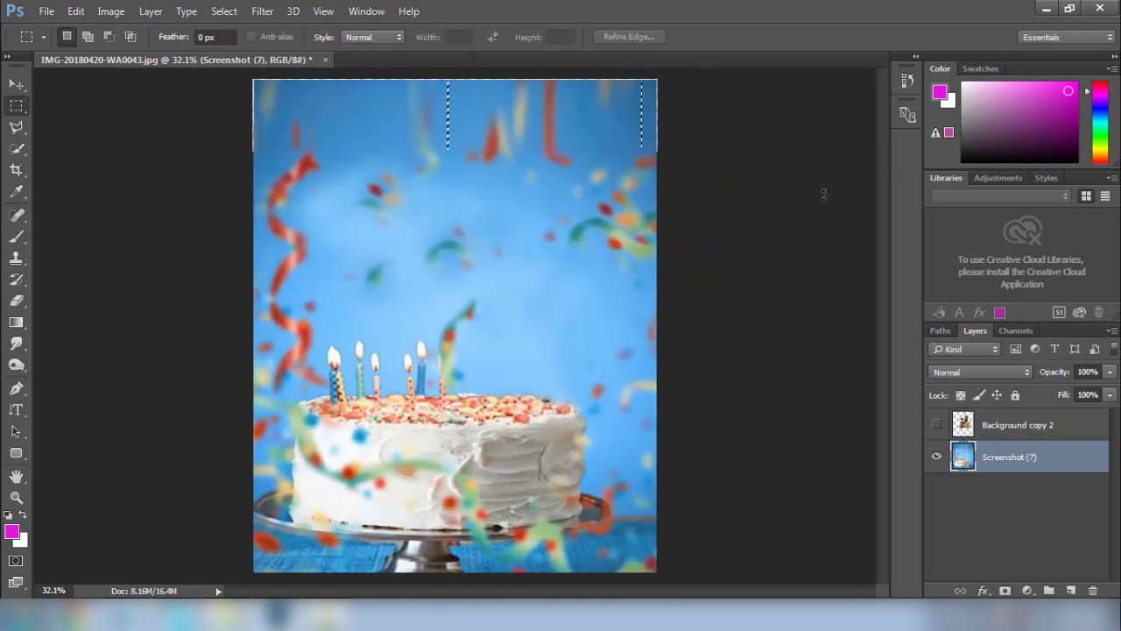
key("ctrl+d")
Show the Background copy 2 layer and move the man and child so their lower edge sits on the cake's top.
key("ctrl+minus")
key("ctrl+plus")
left_click(1013, 426)
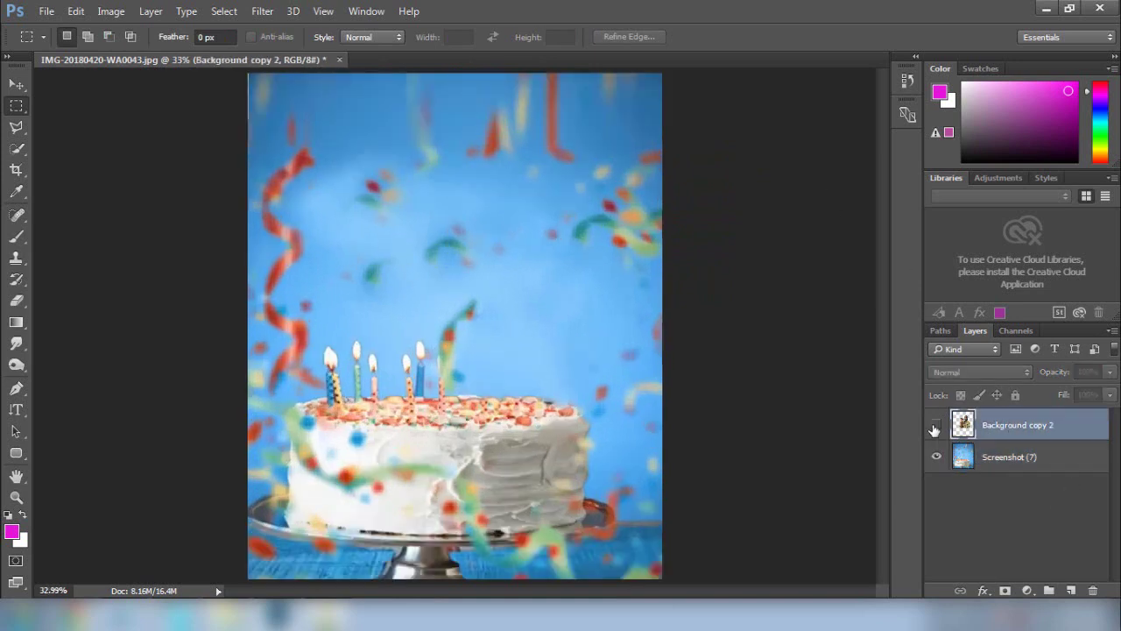
left_click(935, 426)
left_click(15, 84)
left_click_drag(459, 398, 458, 371)
left_click_drag(974, 429, 1007, 423)
mouse_move(527, 362)
left_mouse_down()
mouse_move(492, 355)
mouse_move(531, 368)
left_mouse_up()
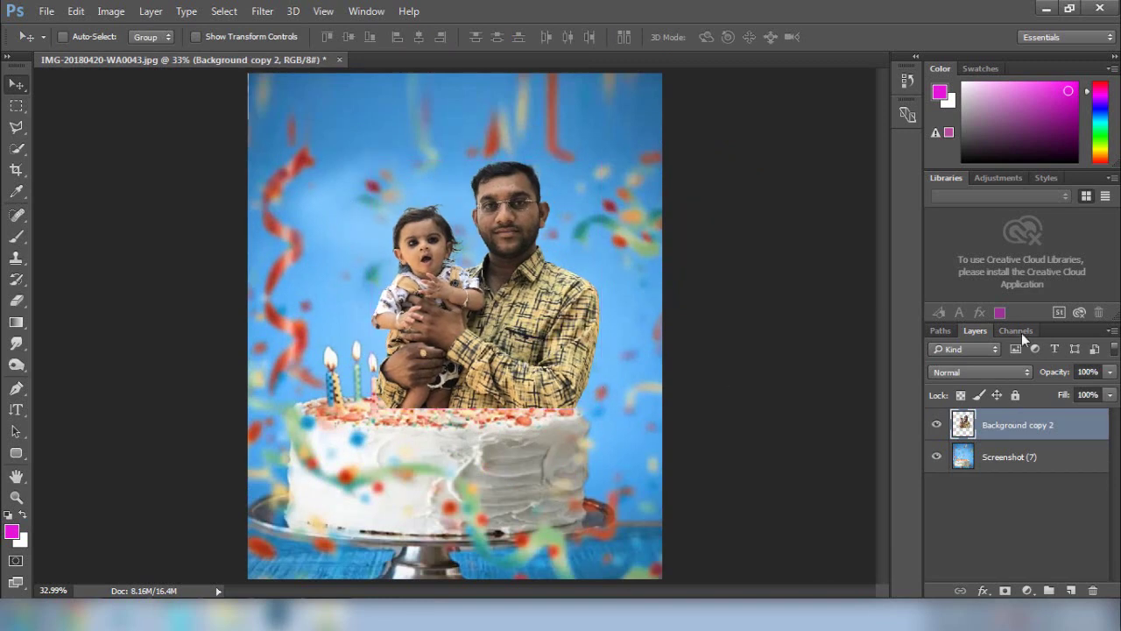
At reduced layer opacity, add a layer mask to the cutout and hide its lower edge over the cake top with a 45 px black brush.
mouse_move(1063, 377)
left_mouse_down()
mouse_move(1045, 377)
mouse_move(1056, 383)
left_mouse_up()
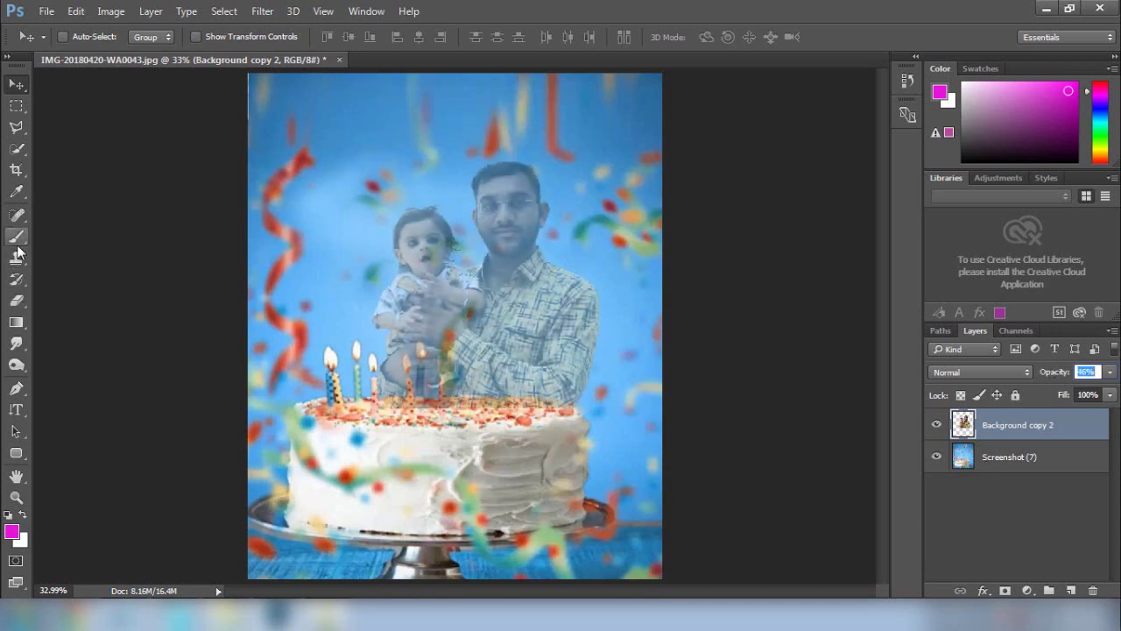
left_click(1004, 591)
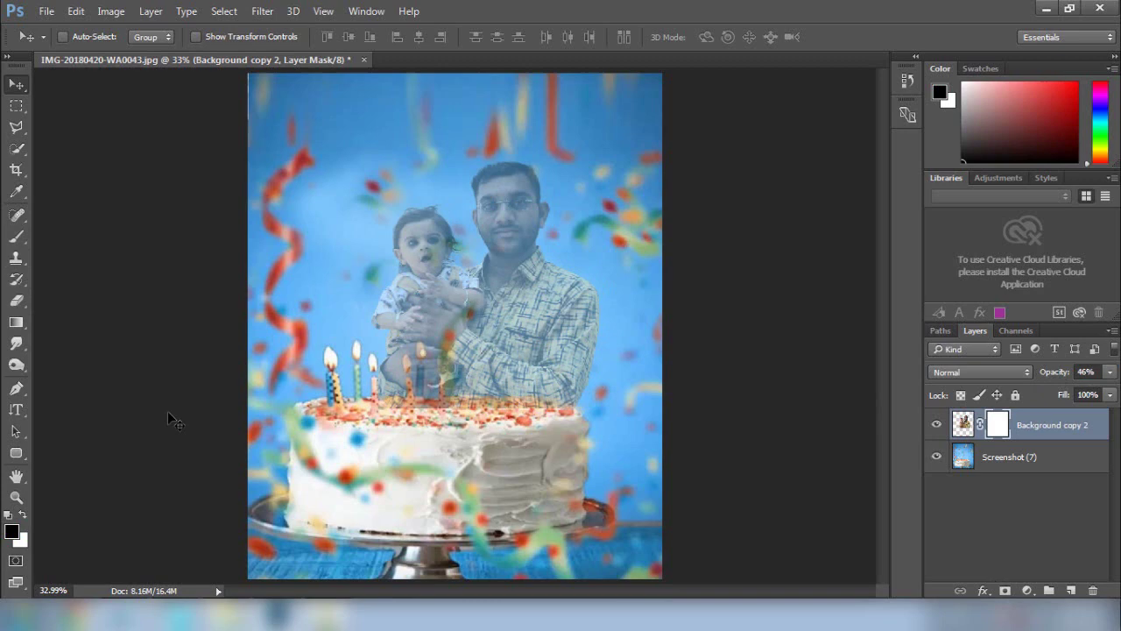
left_click(16, 237)
key("ctrl+plus")
key("ctrl+plus")
scroll(525, 394, "down", 3)
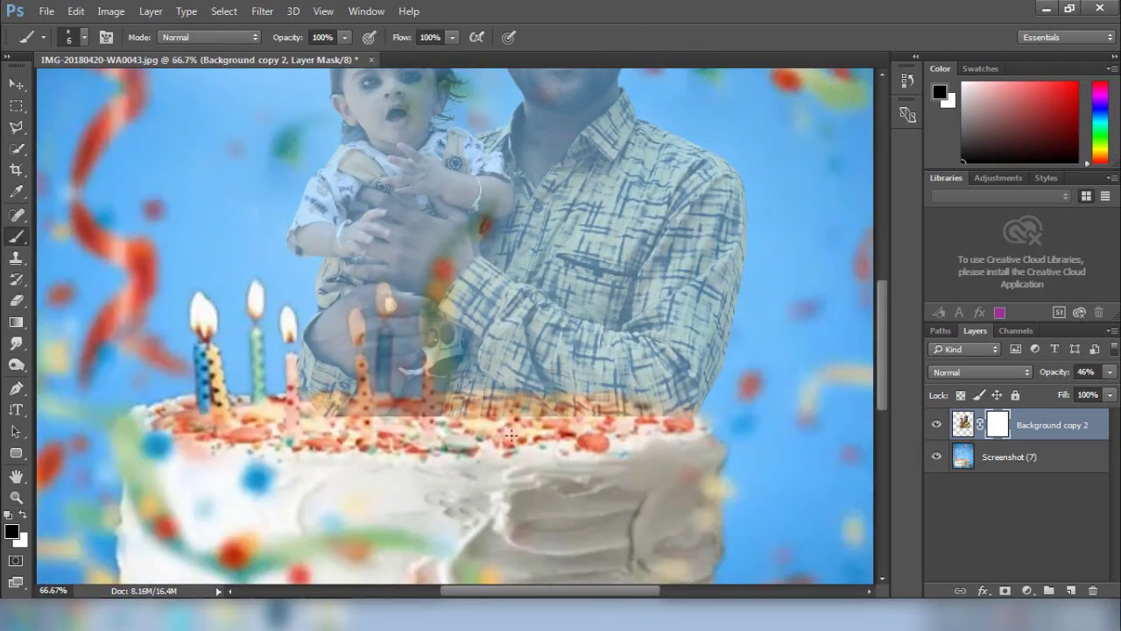
left_click_drag(1063, 374, 1052, 374)
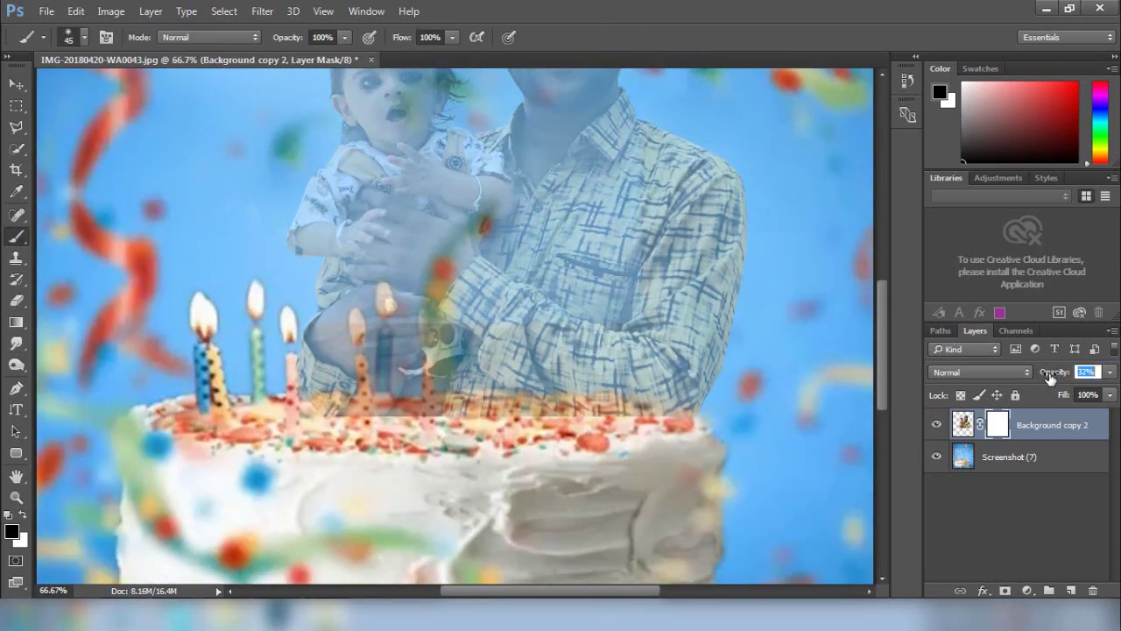
mouse_move(593, 417)
left_mouse_down()
mouse_move(350, 417)
mouse_move(447, 415)
left_mouse_up()
Lower the cutout's opacity to 18%, mask it off the cake sprinkles and the candles, and restore the opacity to 100%.
left_click_drag(1059, 372, 1007, 382)
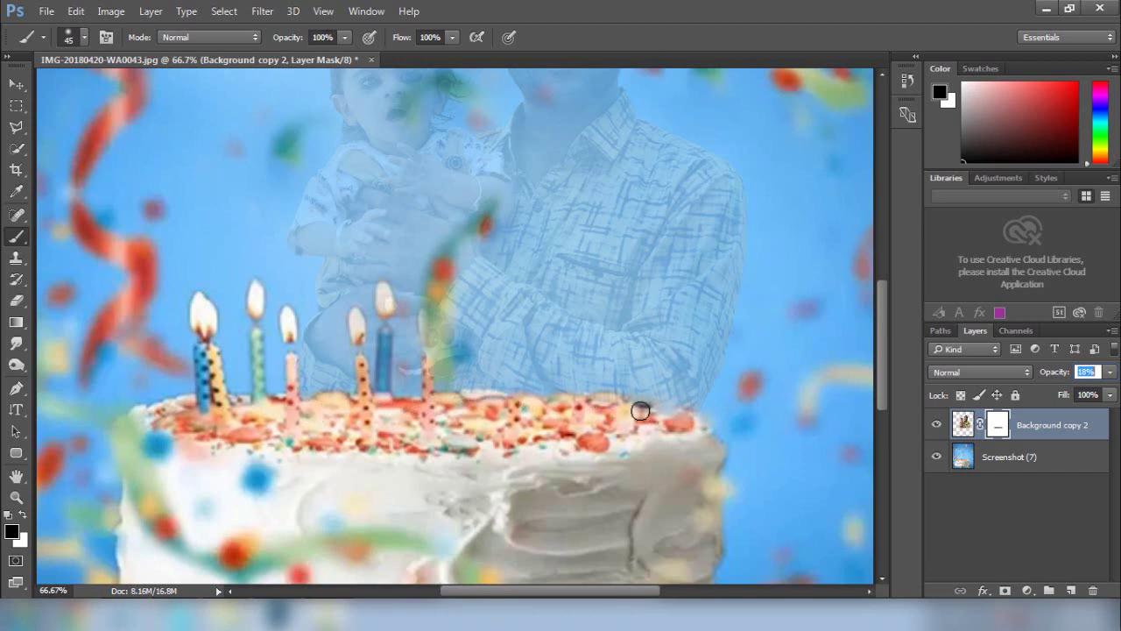
left_click_drag(641, 411, 498, 446)
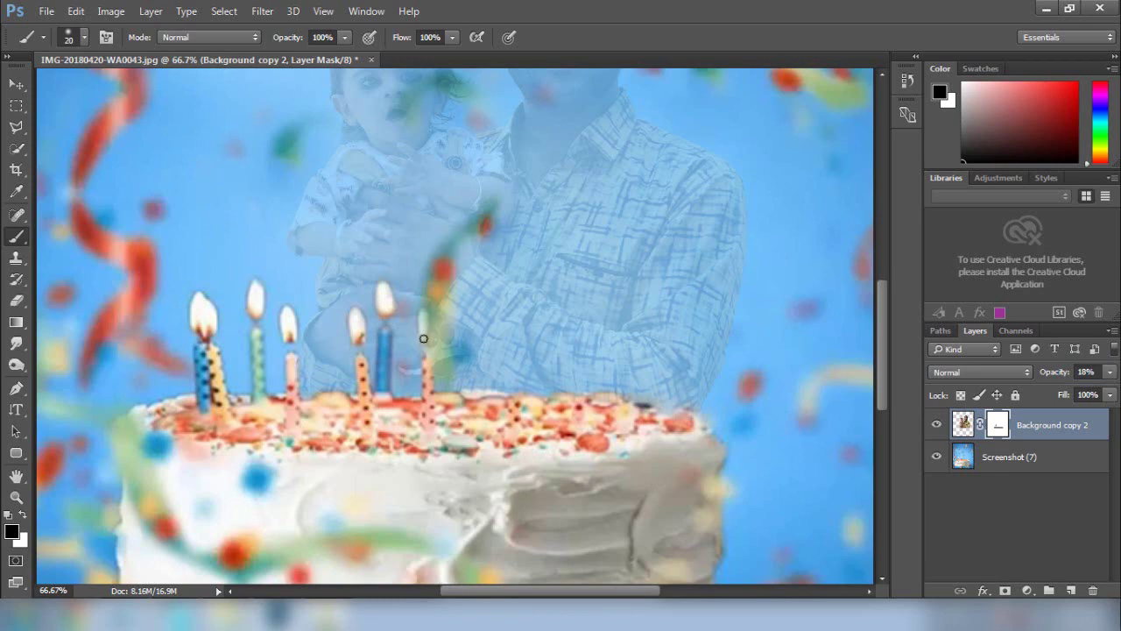
left_click_drag(1044, 375, 1086, 378)
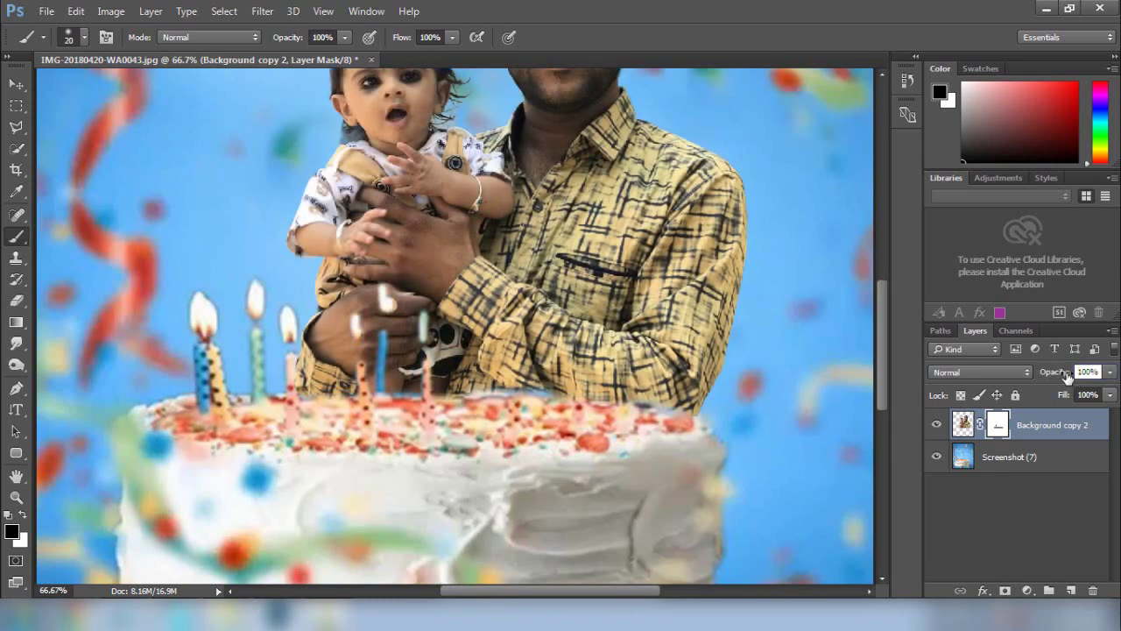
key("ctrl+0")
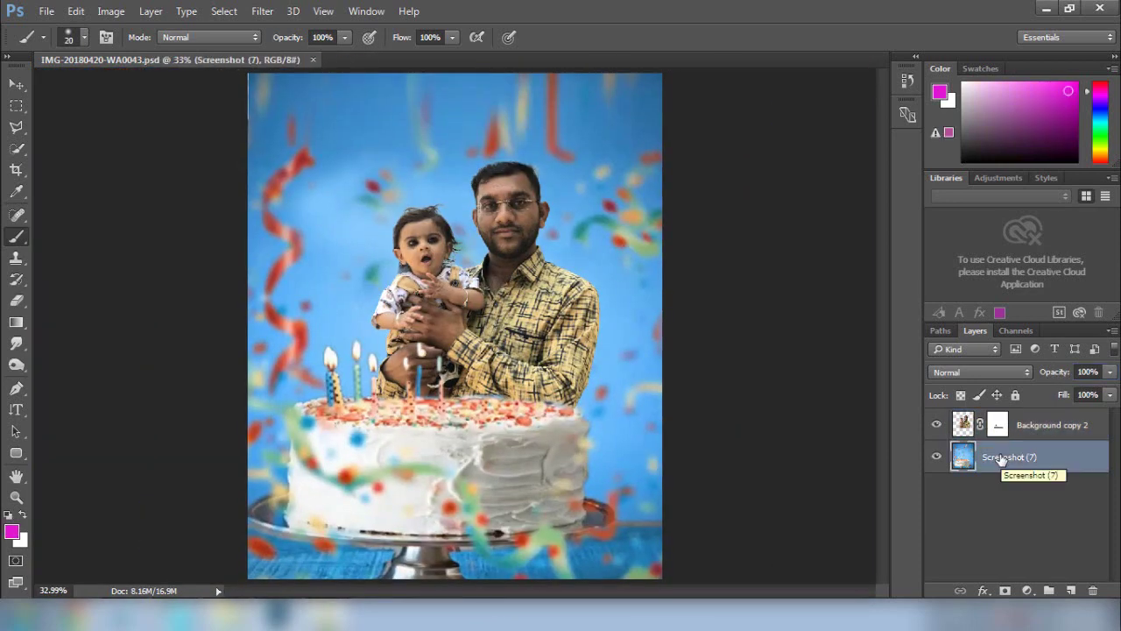
Use the Camera Raw Filter on the Screenshot (7) layer with Highlights -20, Shadows -32, Blacks -26 and Clarity +34.
left_click(262, 11)
left_click(346, 107)
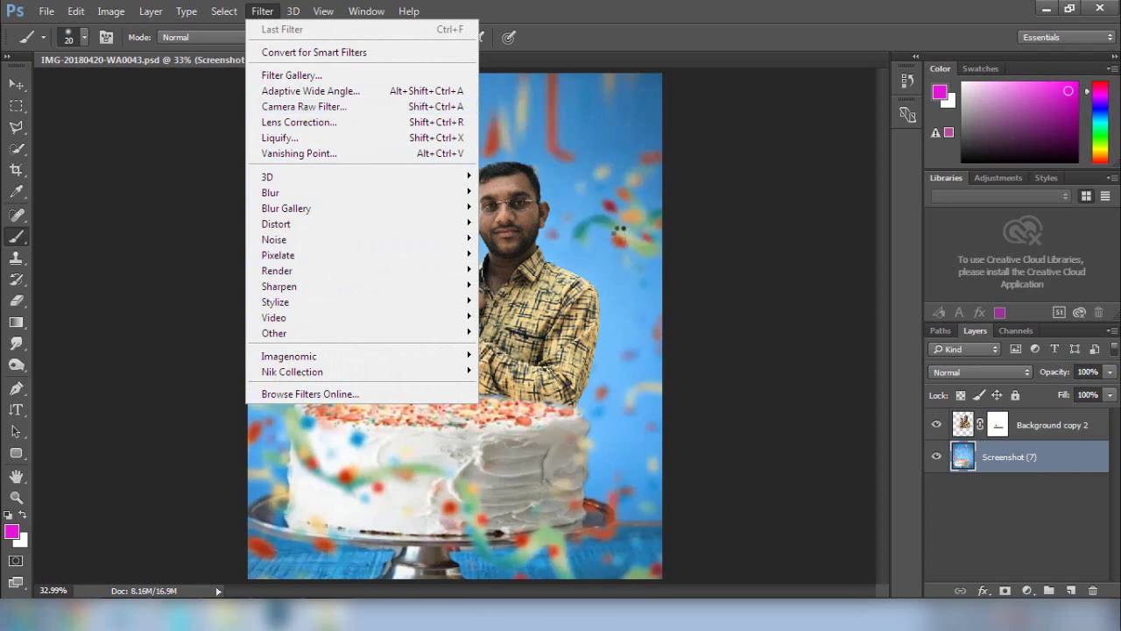
left_click(911, 338)
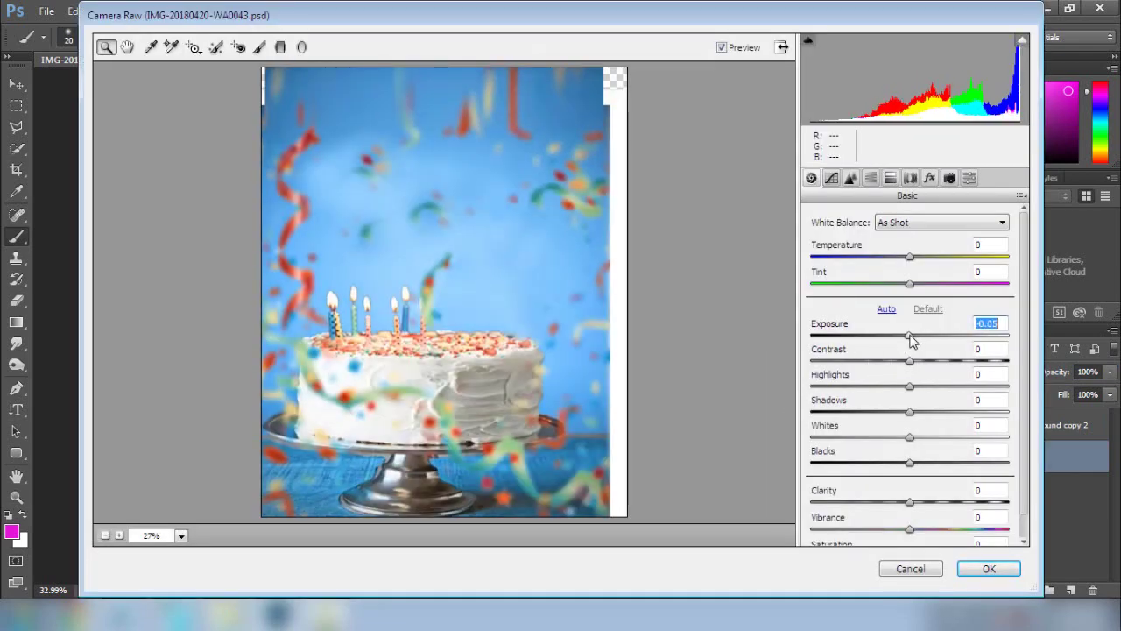
left_click_drag(913, 418, 820, 441)
mouse_move(913, 387)
left_mouse_down()
mouse_move(992, 386)
mouse_move(869, 386)
mouse_move(891, 388)
left_mouse_up()
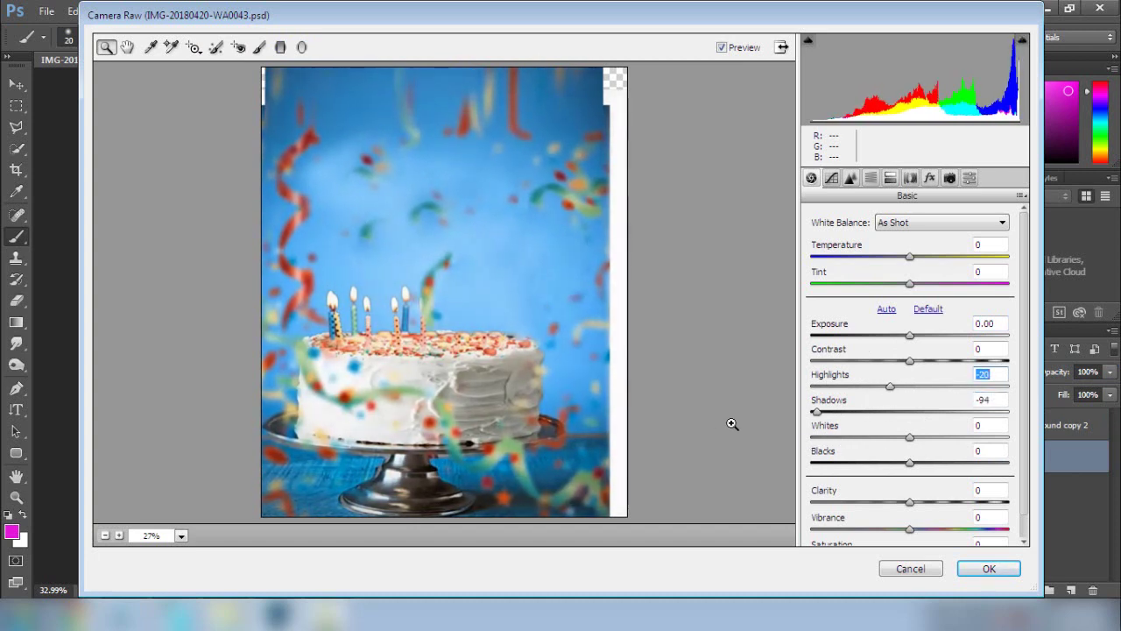
left_click_drag(838, 427, 946, 515)
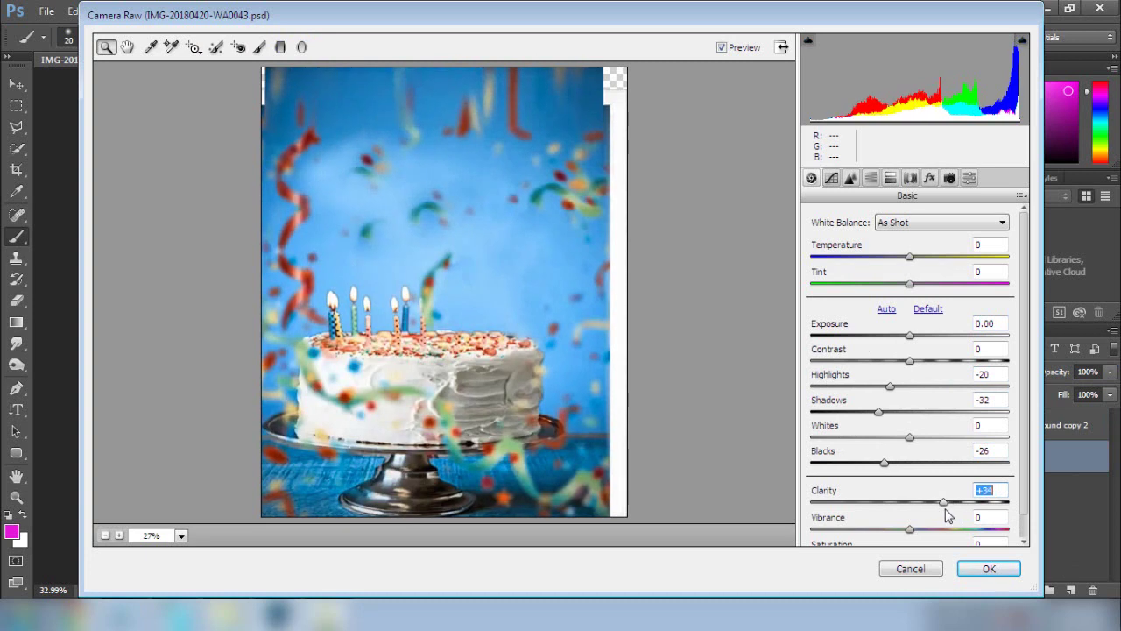
Set the cake background's sharpening amount to 31 and luminance noise reduction to 18.
left_click(848, 178)
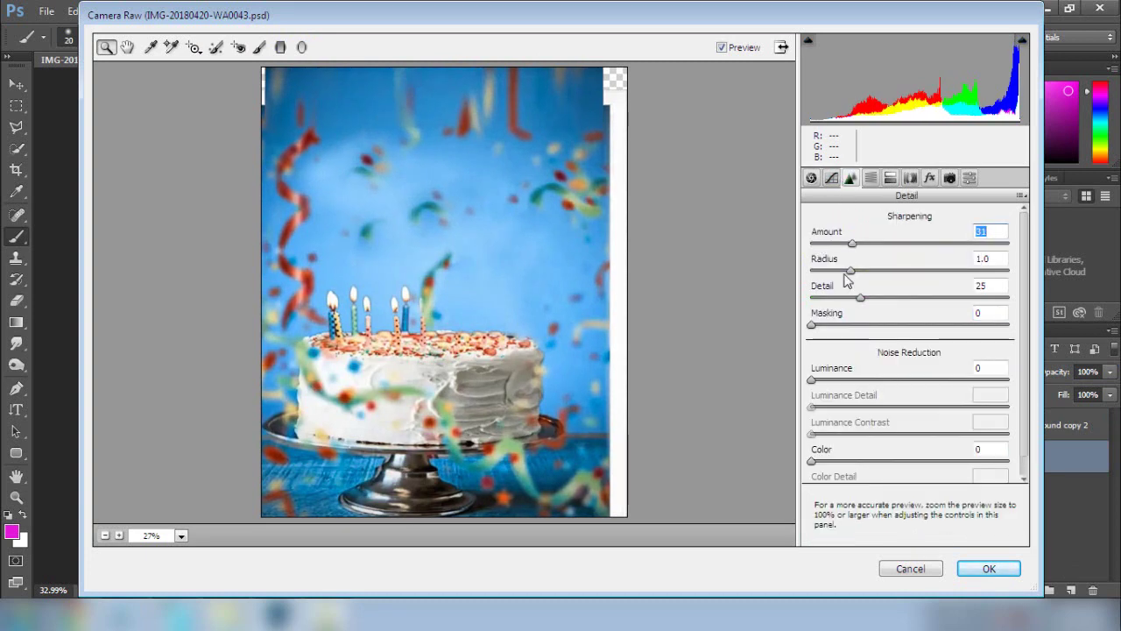
left_click_drag(814, 382, 848, 394)
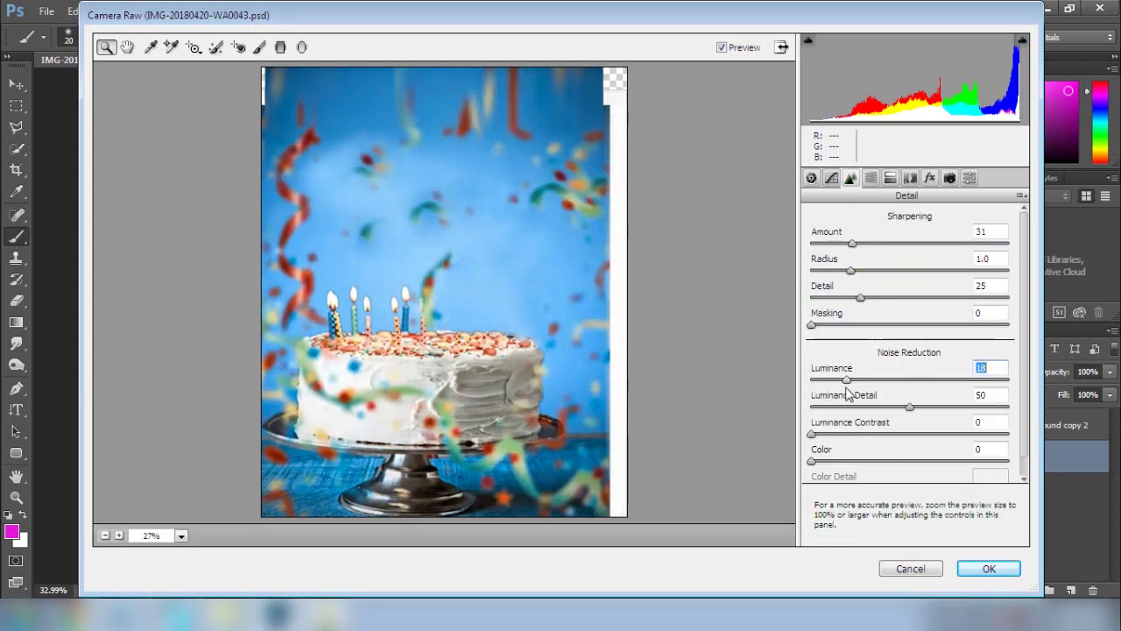
Set the background's saturation to Reds +55, Oranges +32, Yellows +61, Greens +56, Aquas +45 and Purples +46, and raise Magentas.
left_click(891, 178)
left_click(867, 243)
left_click_drag(918, 296, 1005, 295)
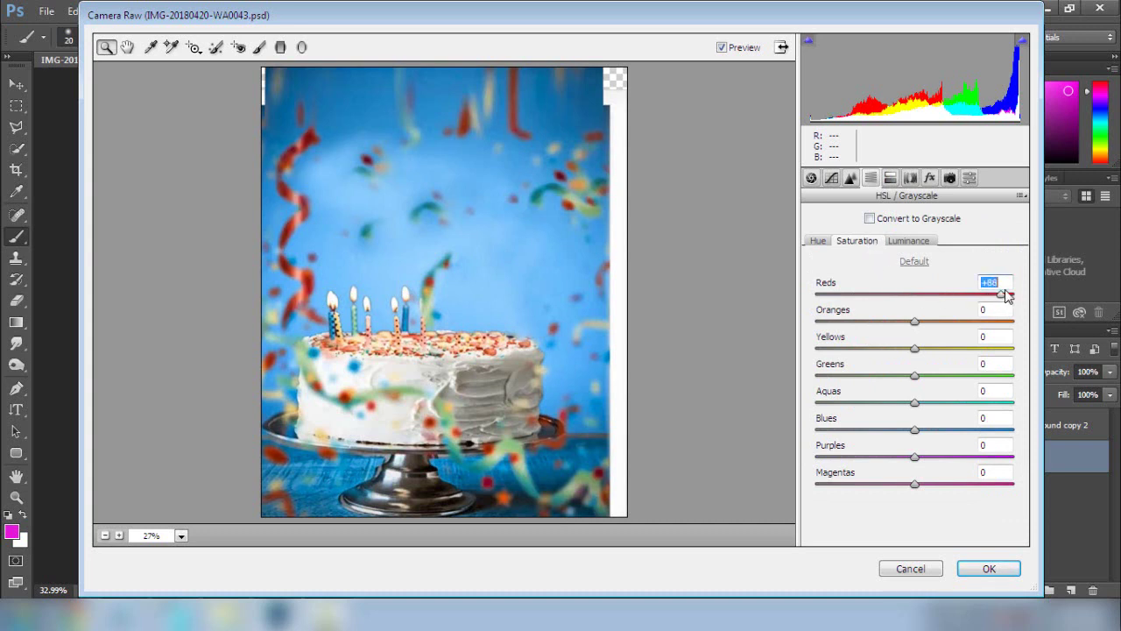
left_click_drag(917, 329, 979, 348)
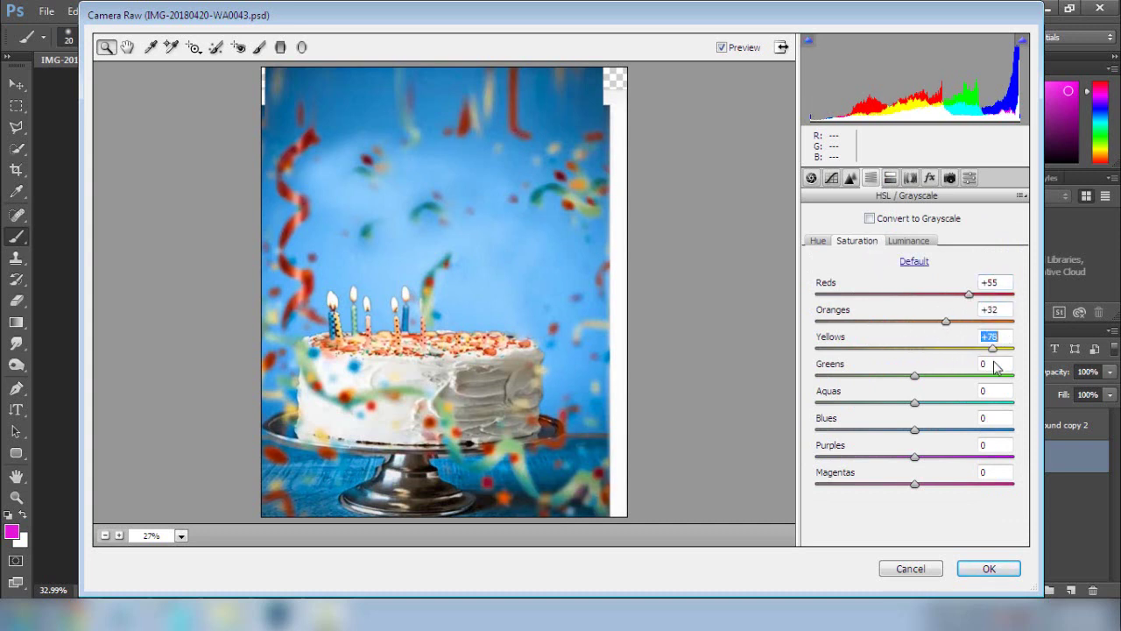
left_click_drag(924, 383, 984, 383)
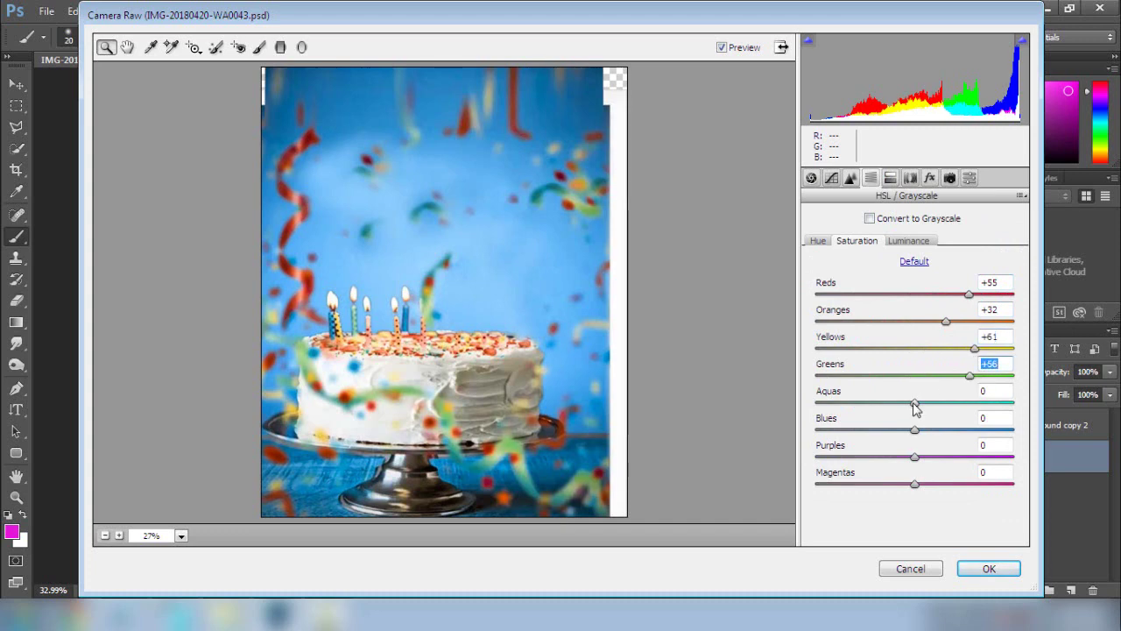
left_click_drag(915, 405, 819, 440)
left_click_drag(821, 447, 920, 431)
double_click(920, 432)
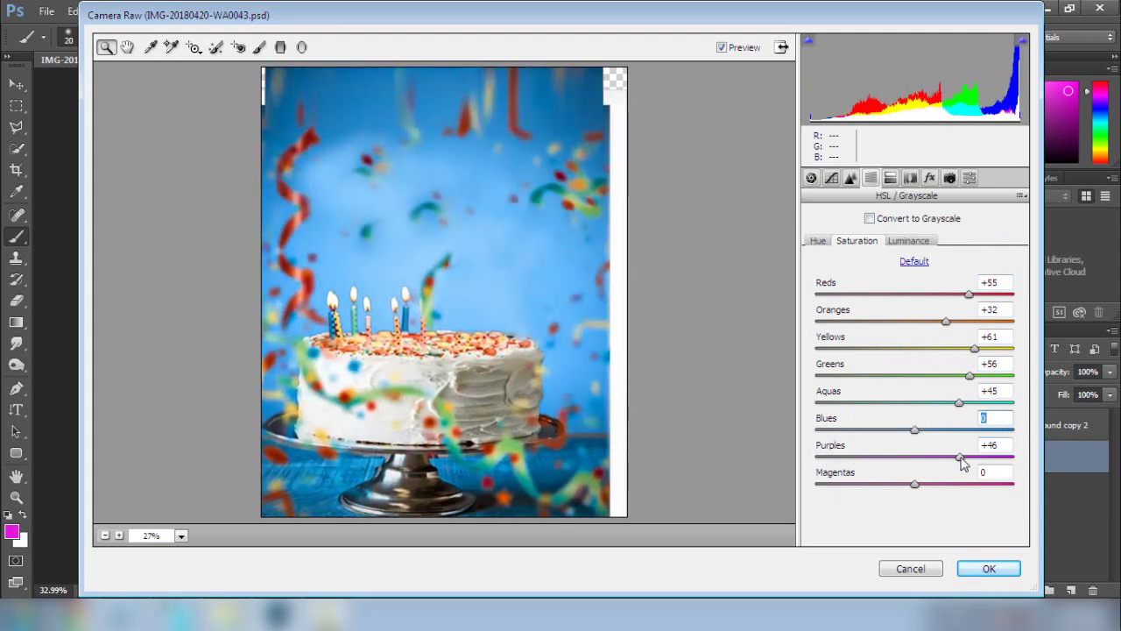
left_click_drag(914, 484, 964, 485)
Adjust the Blues hue of the cake background and apply the Camera Raw adjustments.
left_click(817, 241)
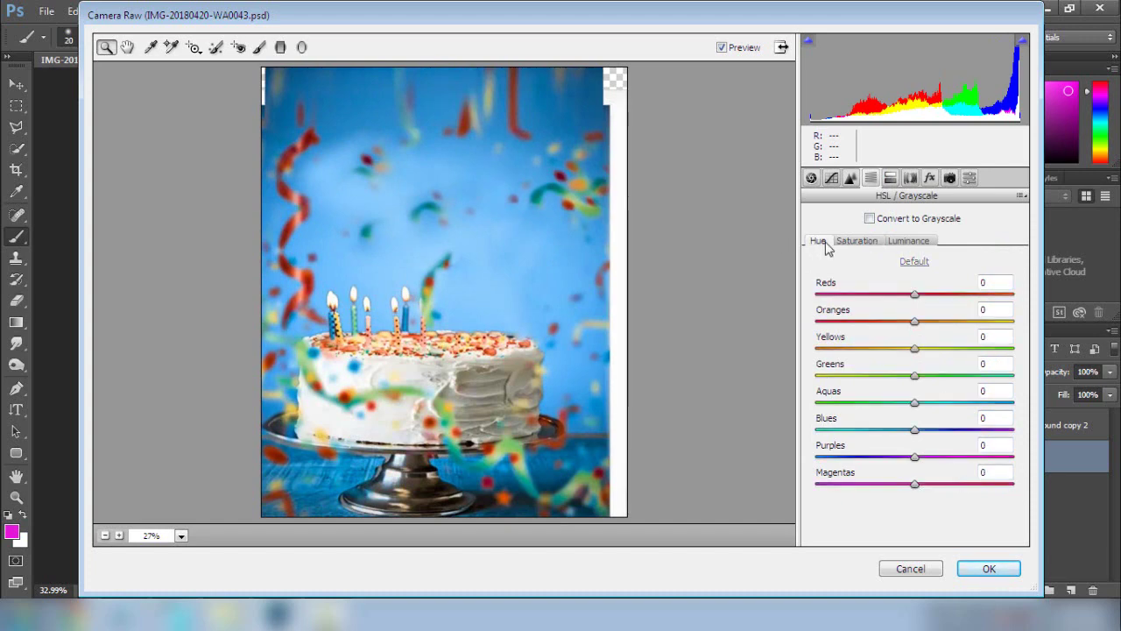
left_click_drag(909, 429, 887, 430)
left_click_drag(841, 444, 927, 453)
left_click(993, 568)
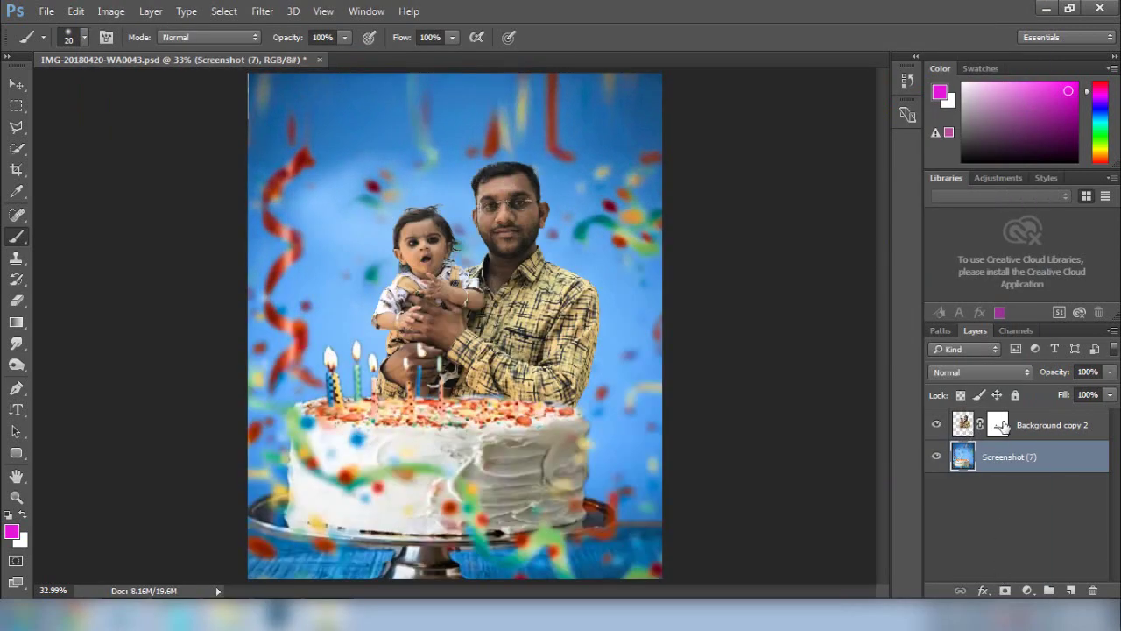
Apply the layer mask of the Background copy 2 layer permanently.
right_click(1002, 427)
left_click(1003, 473)
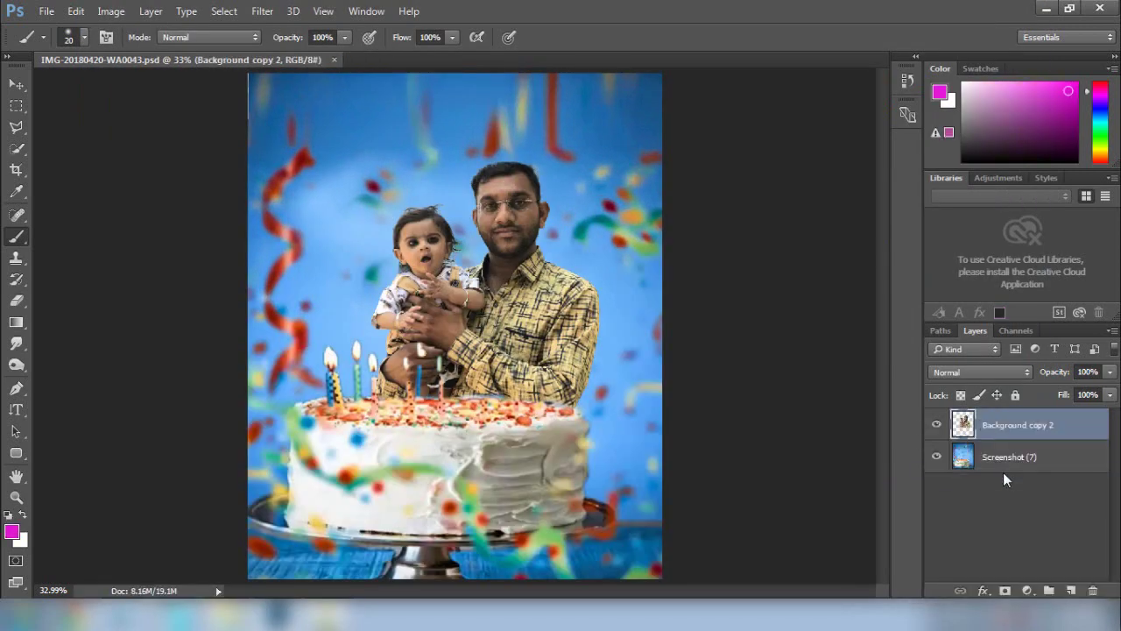
Use the Camera Raw Filter on the cutout with Exposure +0.35, Highlights -23 and Shadows +21, and raise Clarity and Blacks slightly.
left_click(266, 12)
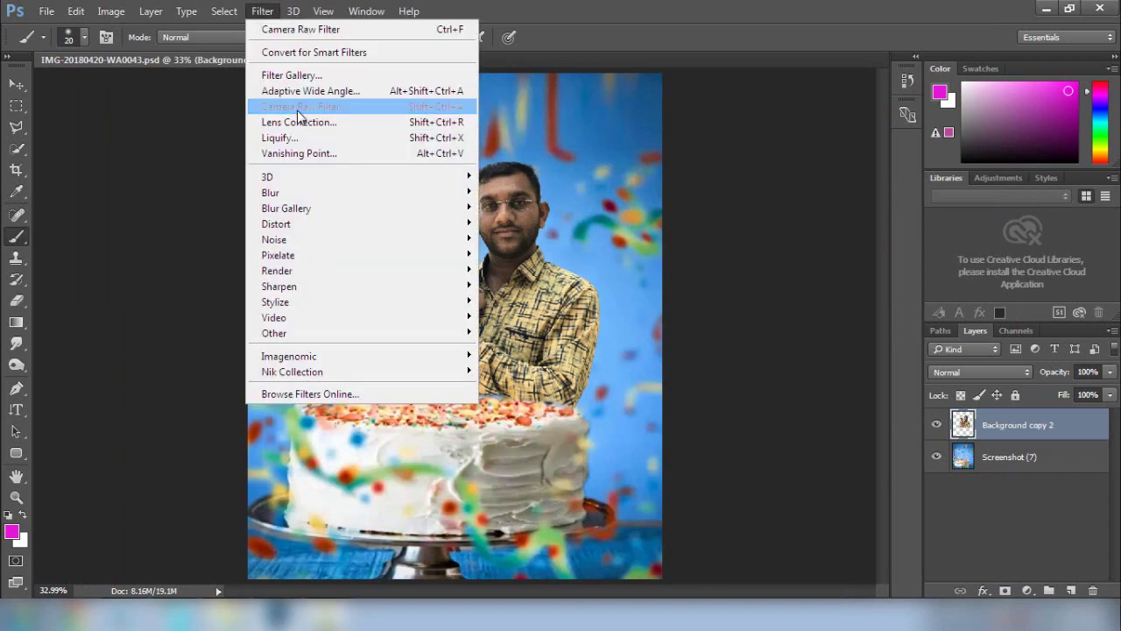
left_click(298, 104)
mouse_move(914, 341)
left_mouse_down()
mouse_move(929, 341)
mouse_move(919, 343)
left_mouse_up()
mouse_move(909, 410)
left_mouse_down()
mouse_move(936, 420)
mouse_move(882, 392)
mouse_move(893, 415)
left_mouse_up()
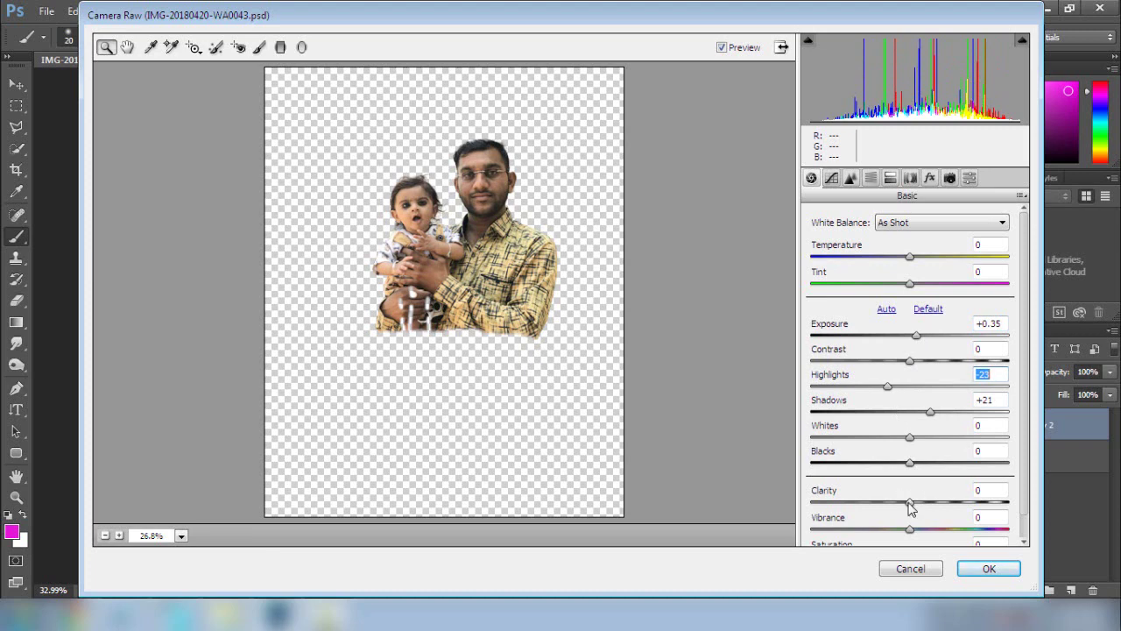
mouse_move(911, 508)
left_mouse_down()
mouse_move(951, 508)
mouse_move(929, 508)
left_mouse_up()
mouse_move(909, 462)
left_mouse_down()
mouse_move(885, 466)
mouse_move(931, 464)
mouse_move(920, 469)
left_mouse_up()
Set the cutout's sharpening amount to 18 and luminance noise reduction to 9, and raise the Oranges luminance.
left_click(850, 179)
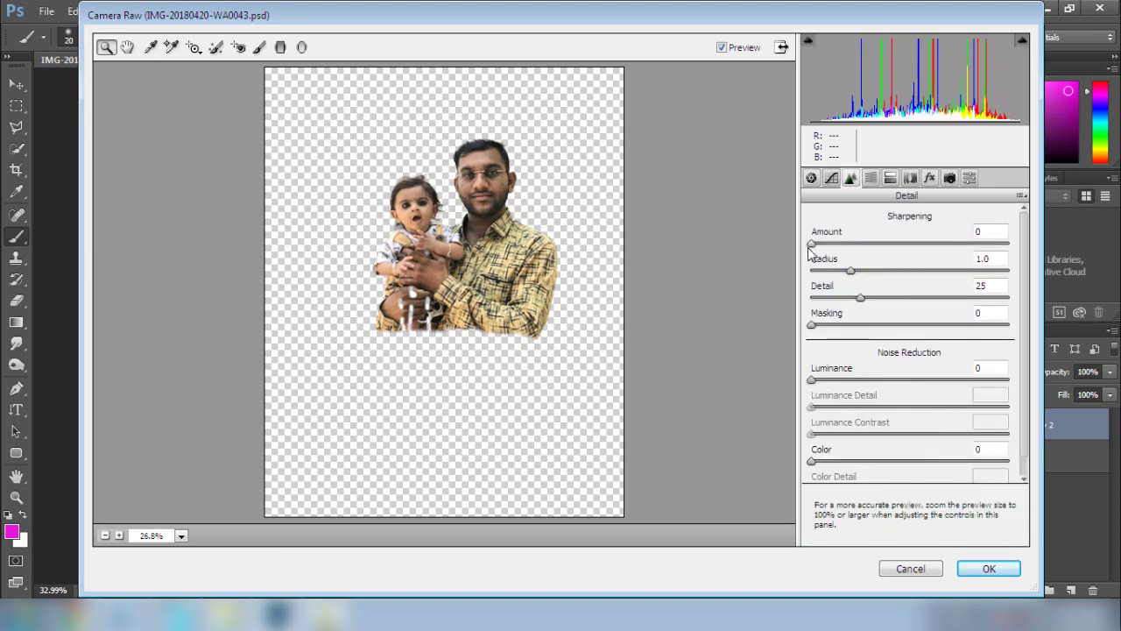
left_click(828, 382)
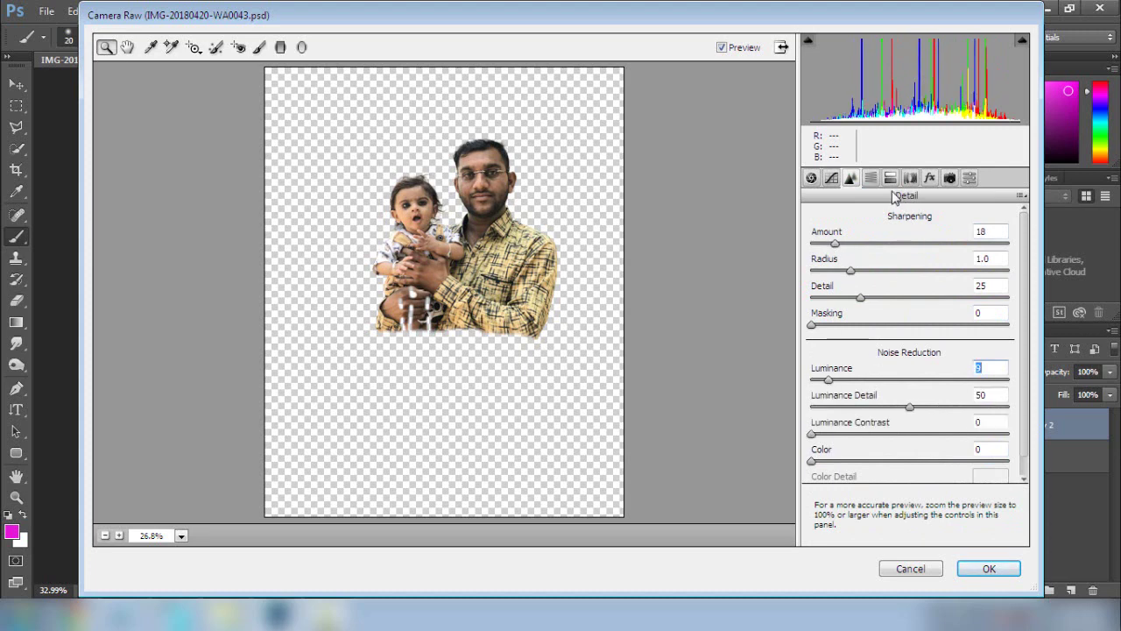
left_click(871, 179)
left_click(908, 239)
left_click_drag(914, 321, 938, 327)
Set the cutout's saturation to Yellows +78, Greens +54, Aquas +43, Blues +47 and Purples +28.
left_click(856, 245)
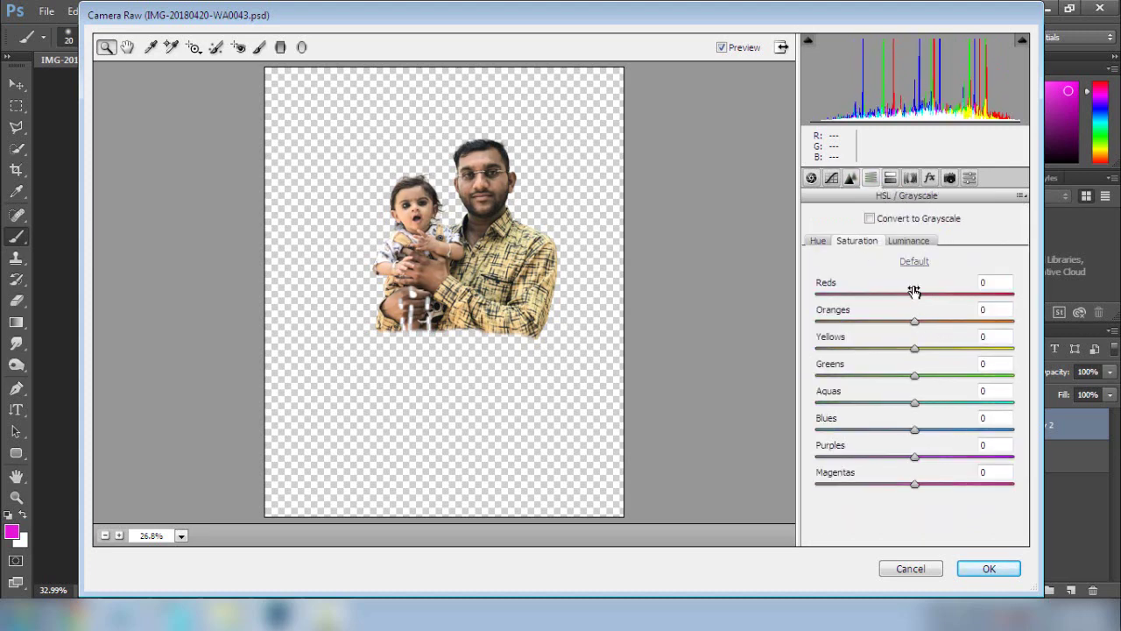
type("3")
key("Tab")
left_click_drag(945, 353, 992, 364)
left_click_drag(915, 375, 969, 386)
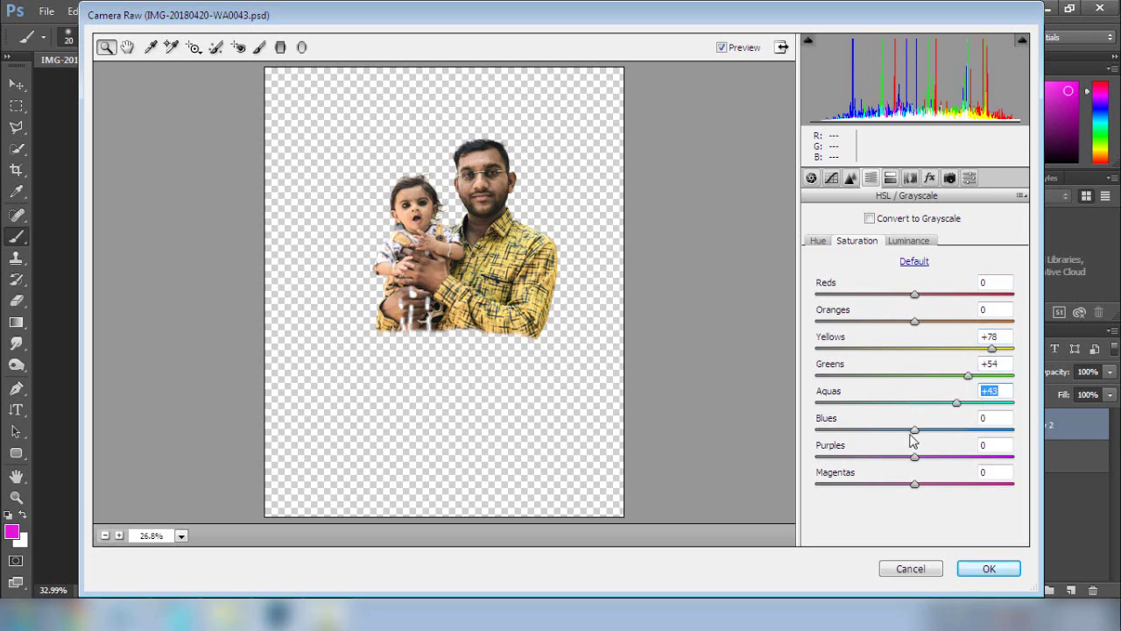
left_click_drag(911, 435, 942, 456)
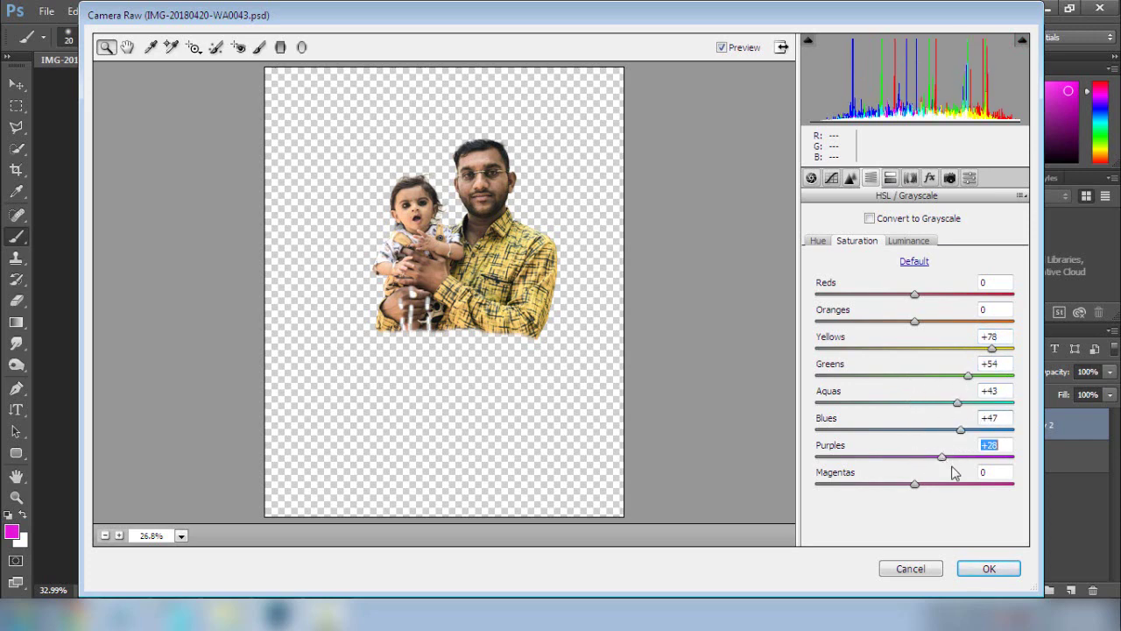
left_click(818, 241)
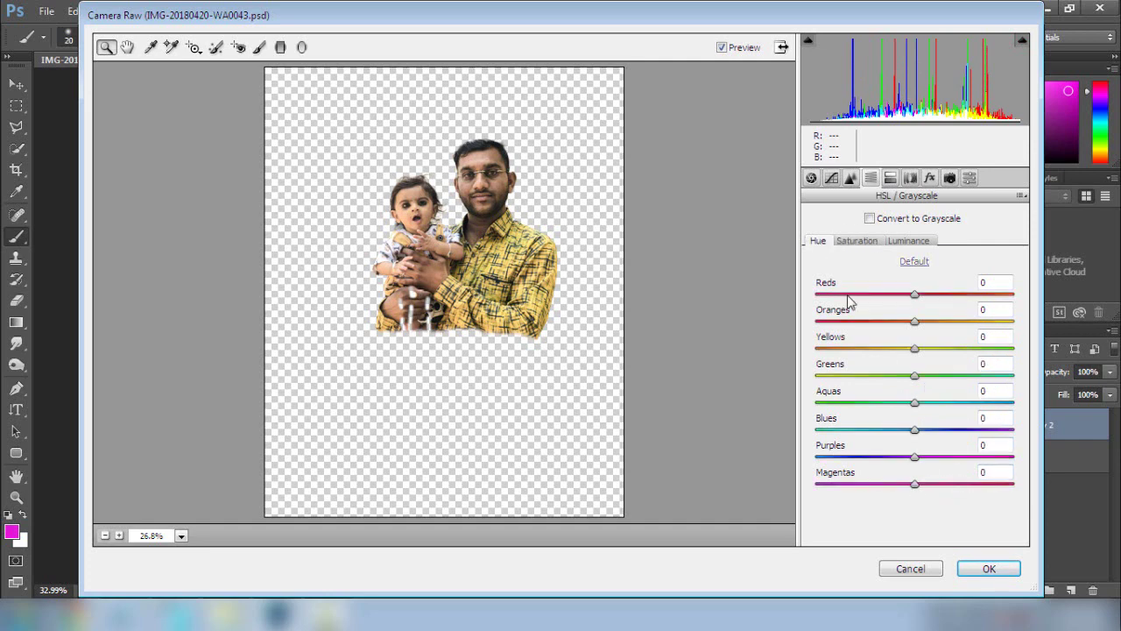
left_click_drag(914, 348, 937, 353)
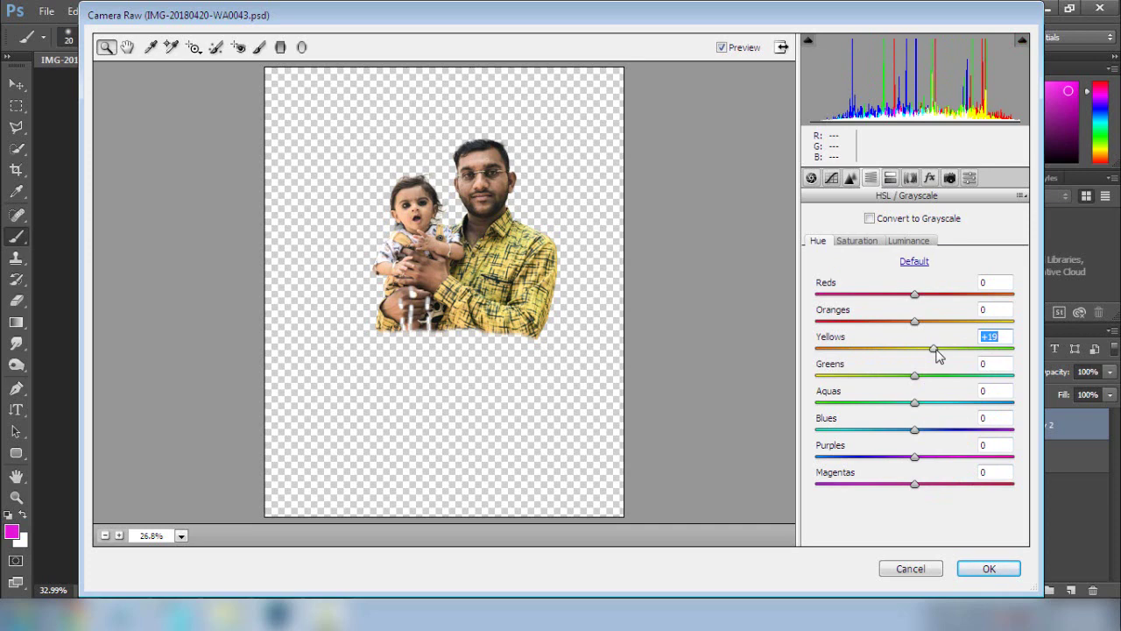
double_click(938, 353)
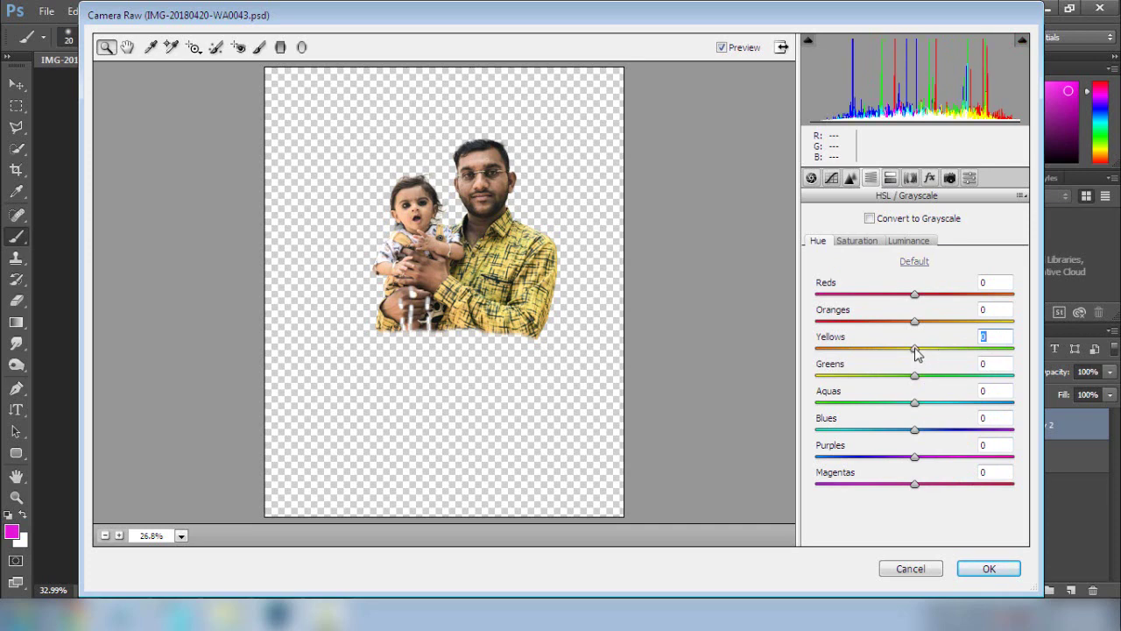
left_click_drag(916, 352, 981, 364)
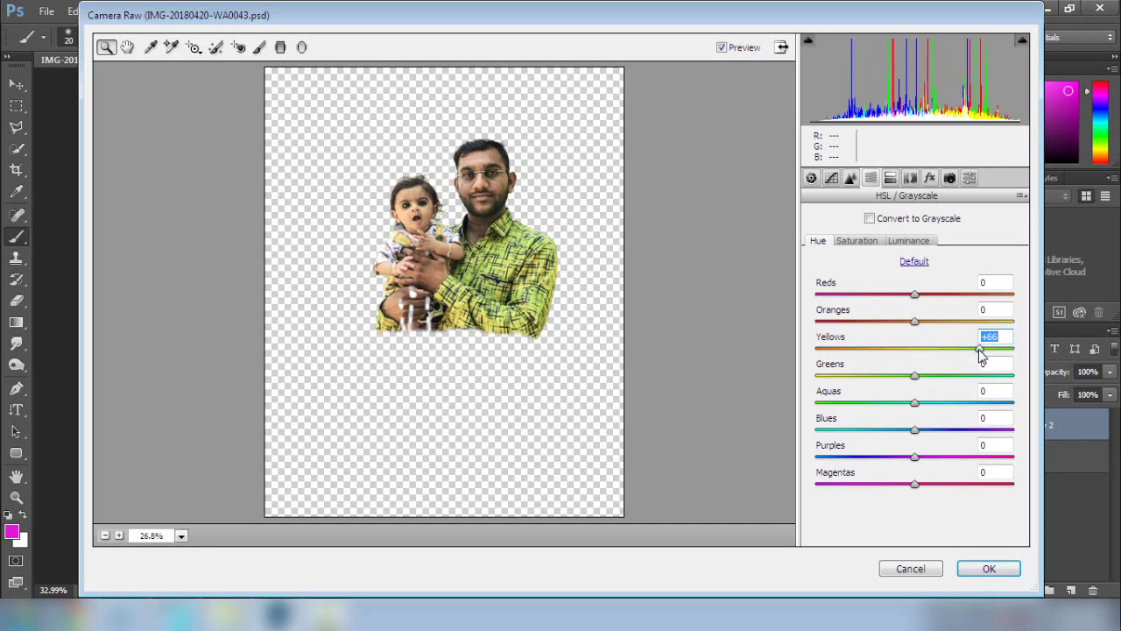
double_click(981, 350)
Apply the Camera Raw adjustments to the man and child layer.
left_click(989, 569)
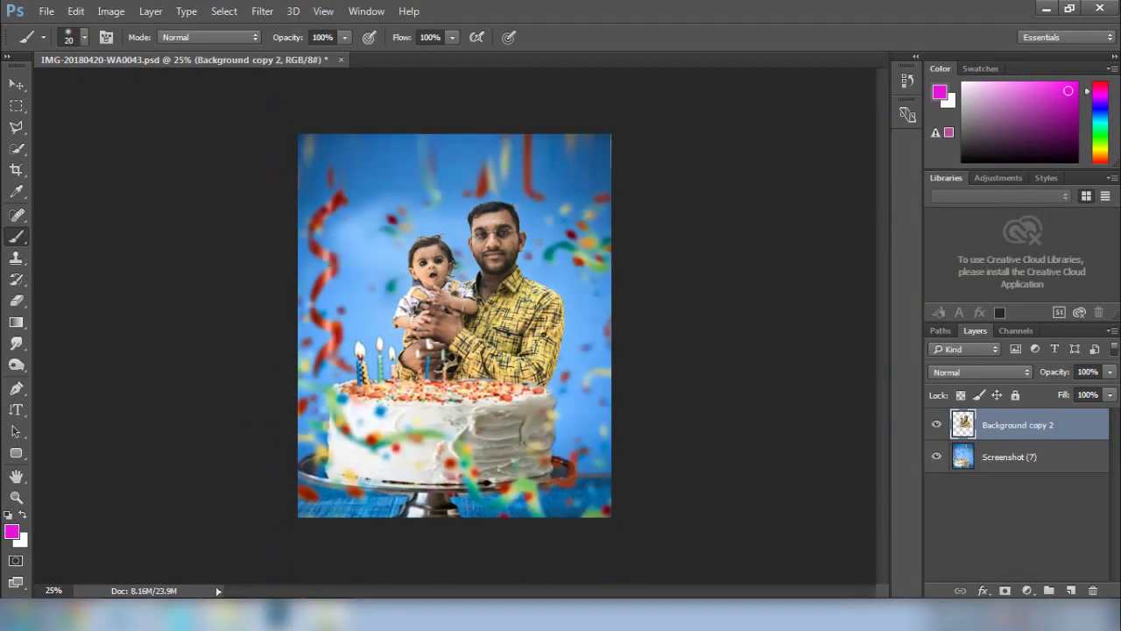
Crop the canvas slightly to trim the edges of the composite.
left_click(15, 169)
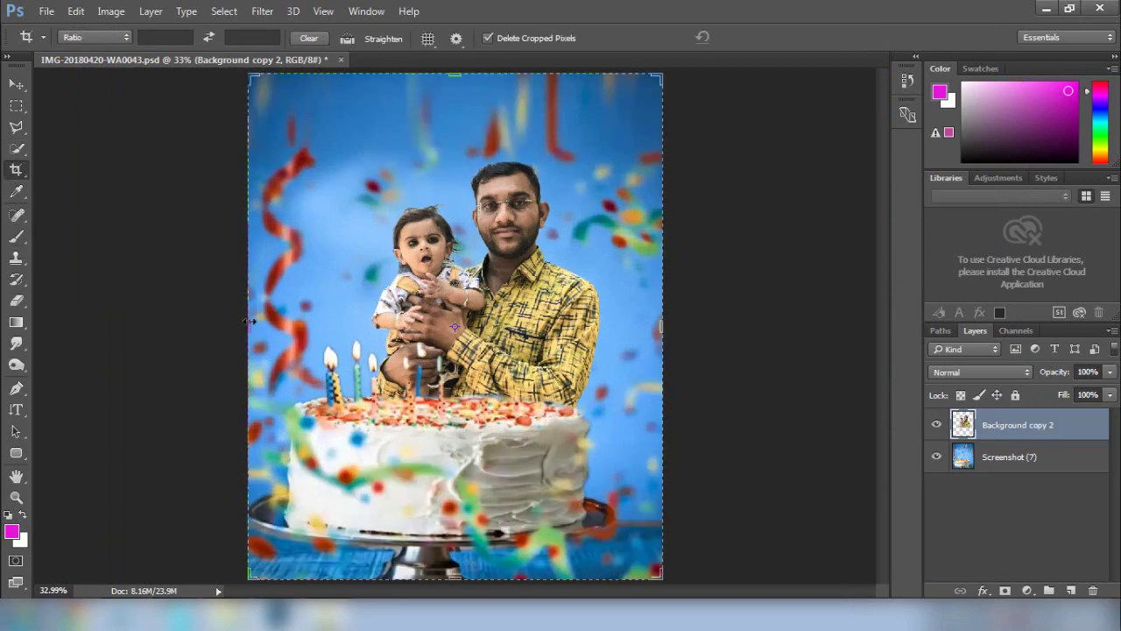
left_click_drag(250, 321, 254, 330)
key("Return")
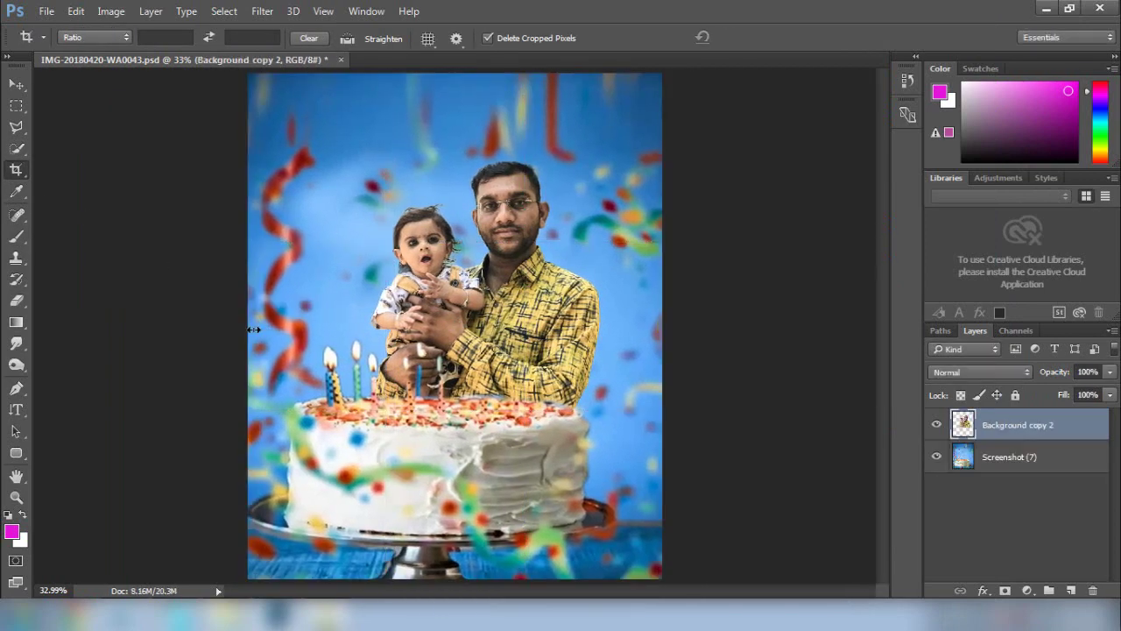
Stamp all visible layers into a new merged layer above the man and child cutout.
key("e")
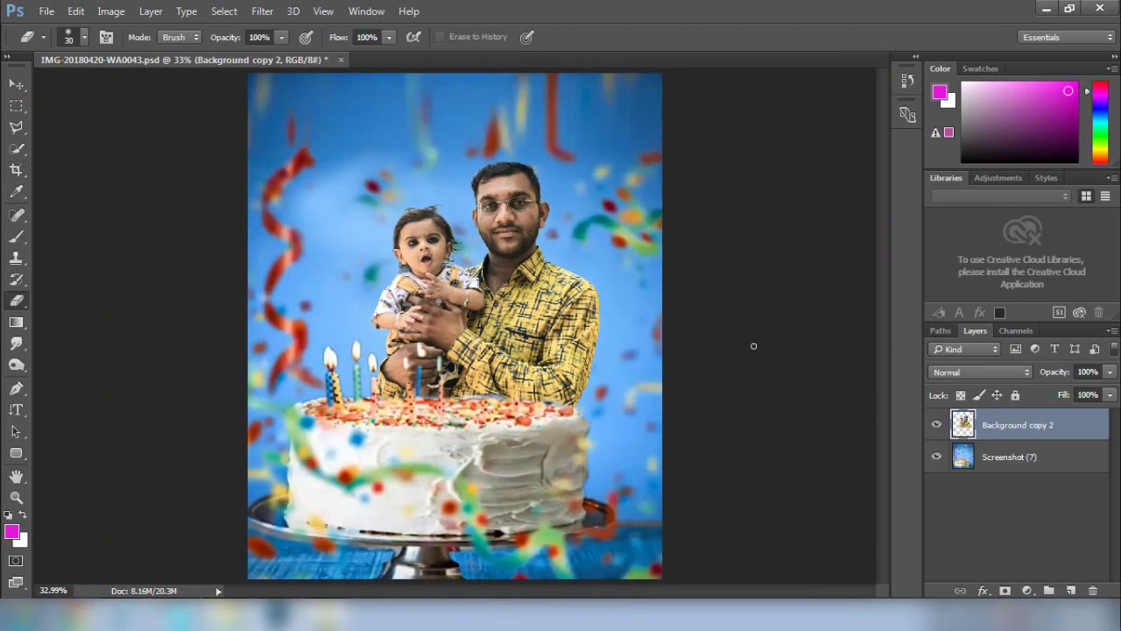
key("ctrl+plus")
key("ctrl+plus")
key("ctrl+plus")
scroll(438, 324, "up", 3)
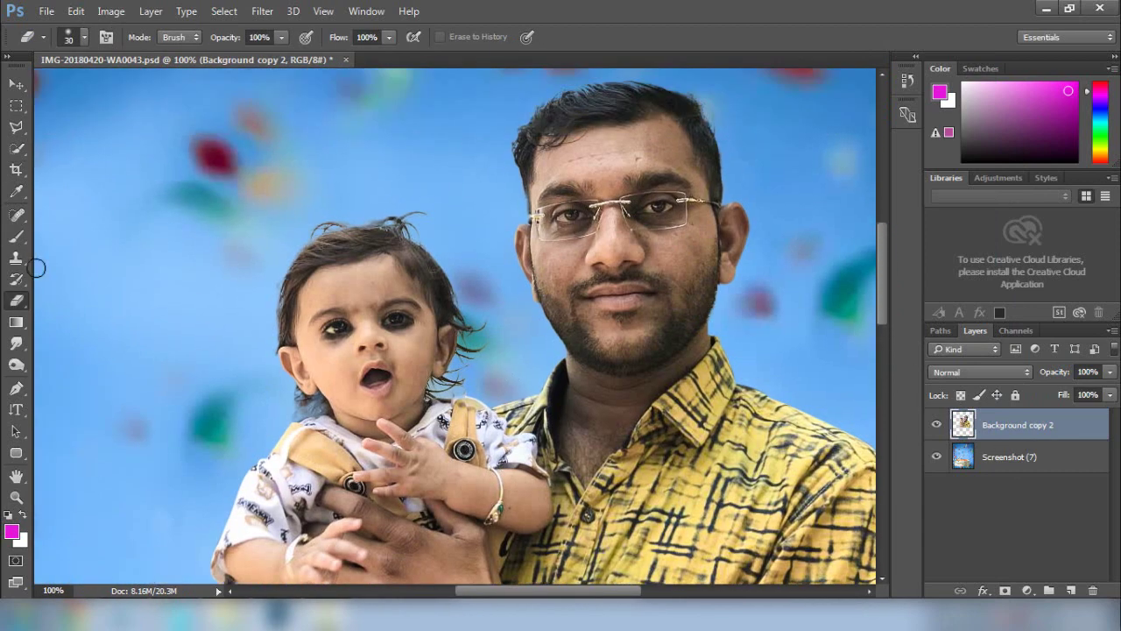
left_click(16, 343)
key("ctrl+shift+alt+e")
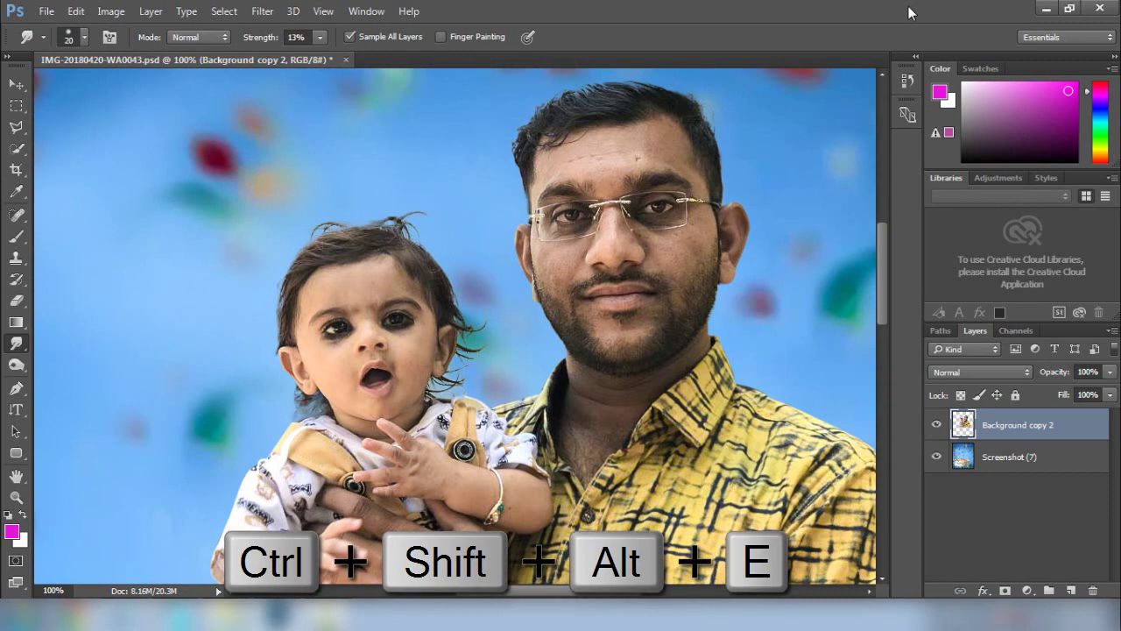
key("ctrl+0")
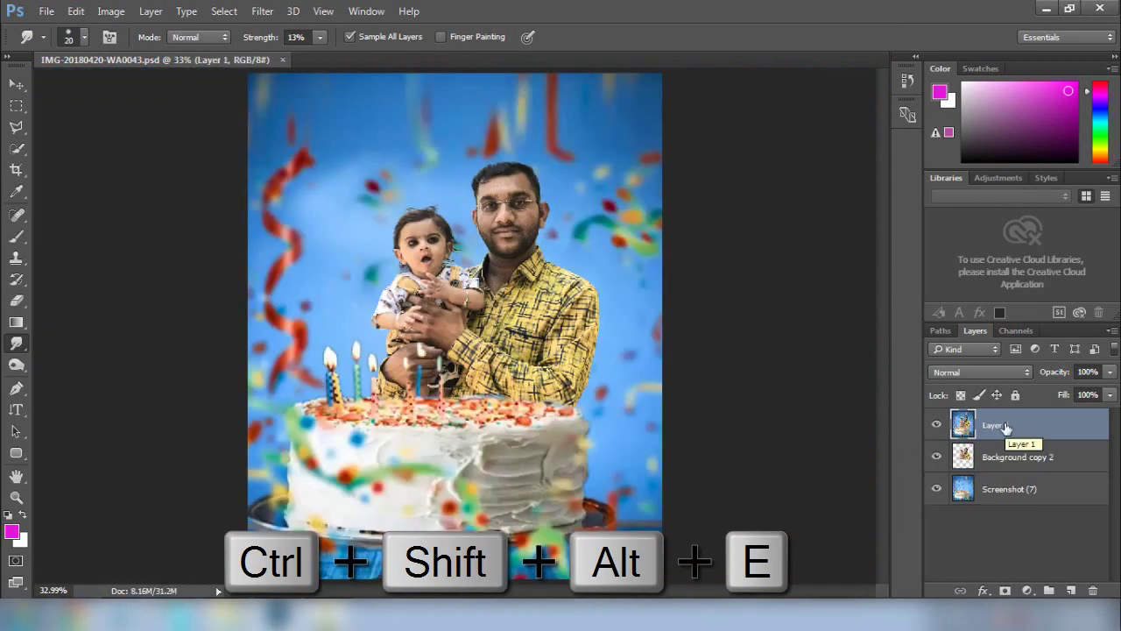
Apply the Color Efex Pro 4 Dark Contrasts filter to the merged layer and set the result's opacity to 65%.
left_click(262, 11)
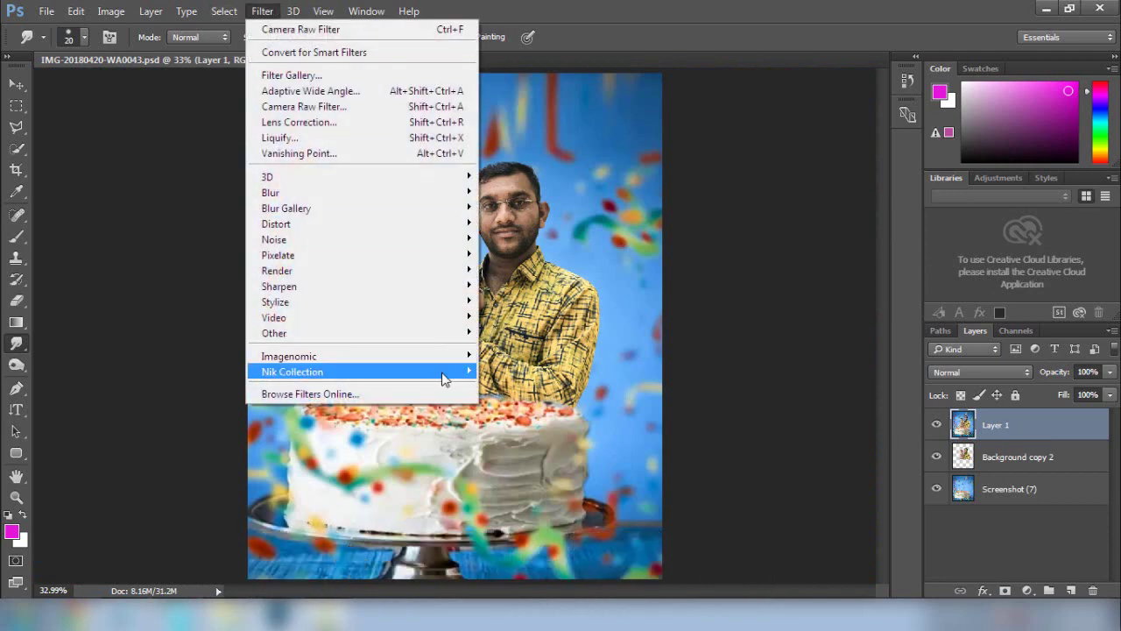
mouse_move(446, 372)
left_click(525, 387)
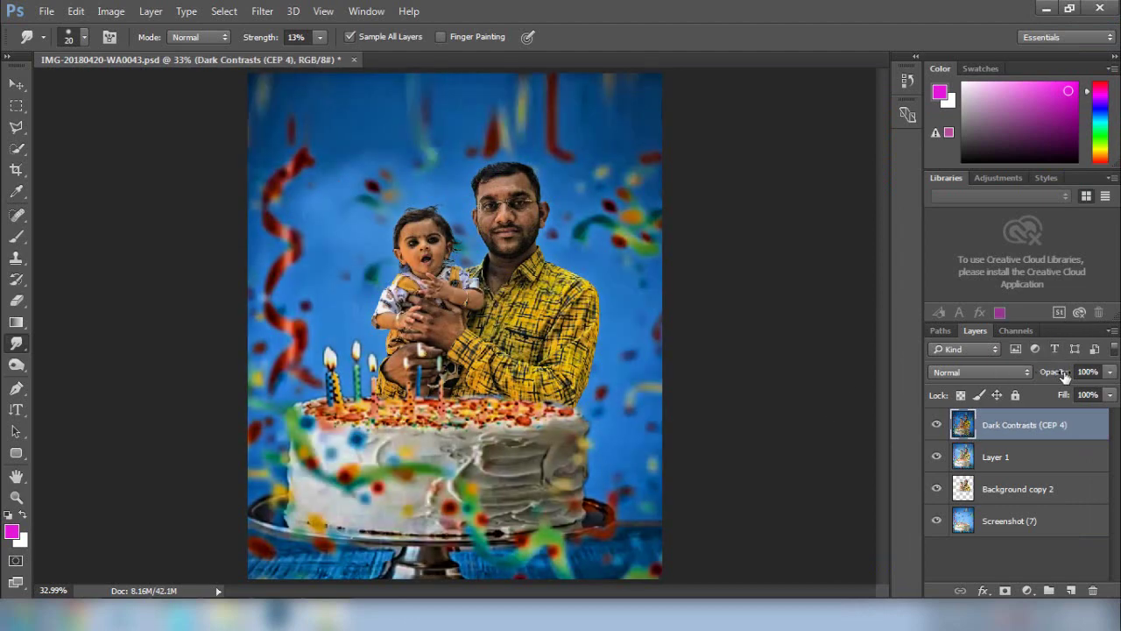
left_click_drag(1064, 375, 1032, 375)
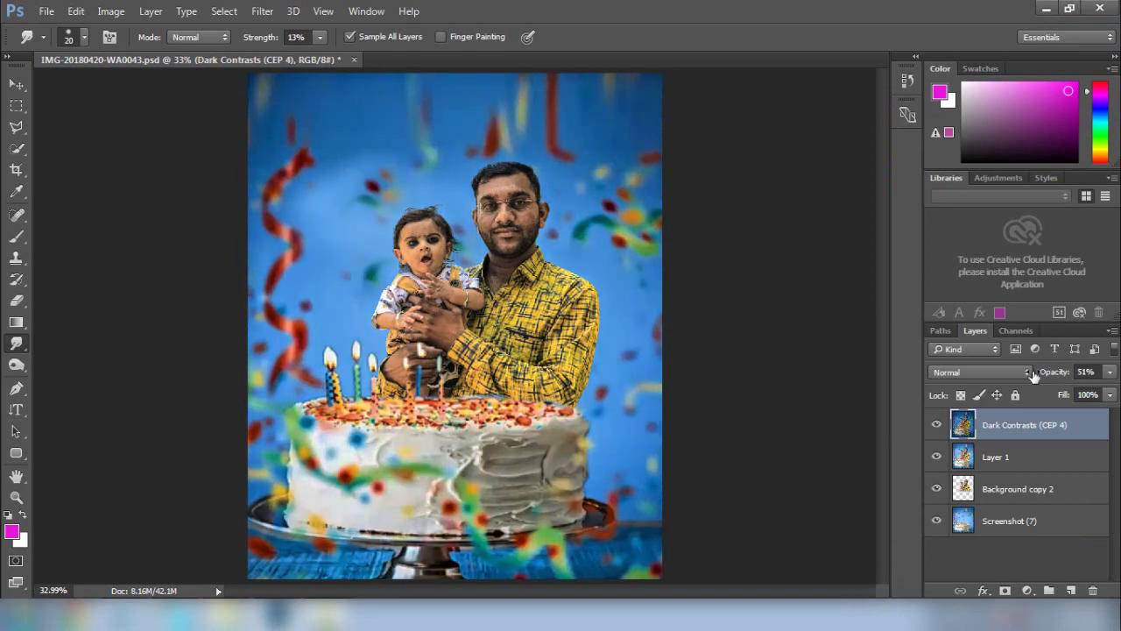
Add a layer mask to the Dark Contrasts layer and paint black over the child's face with a soft brush.
left_click(1005, 592)
key("b")
key("ctrl+plus")
key("ctrl+plus")
key("ctrl+plus")
key("ctrl+plus")
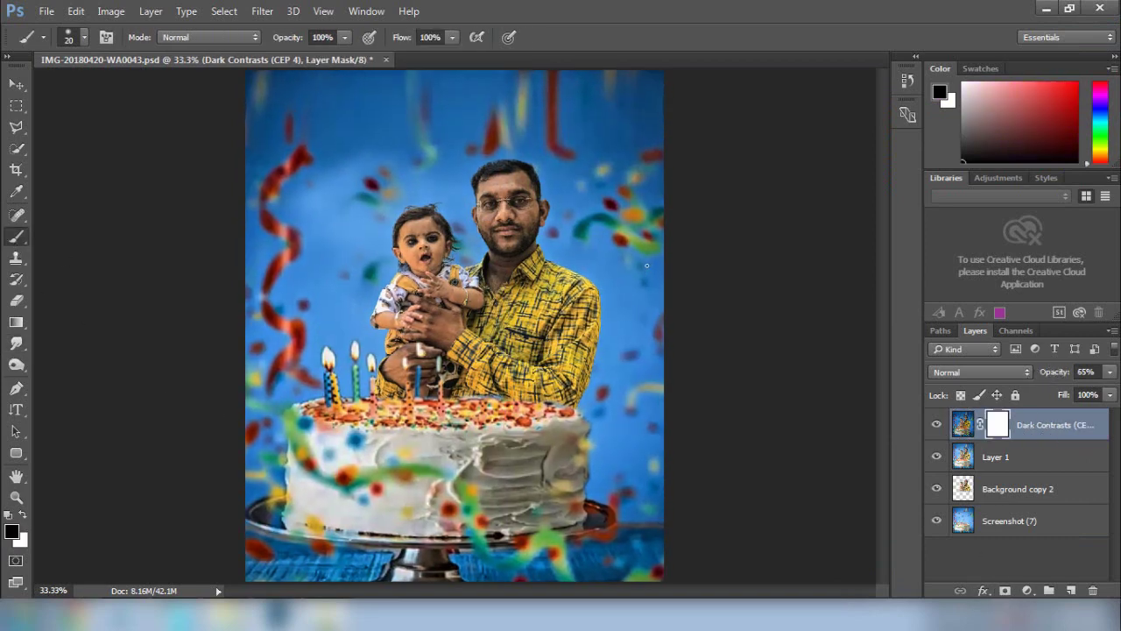
left_click_drag(420, 236, 398, 446)
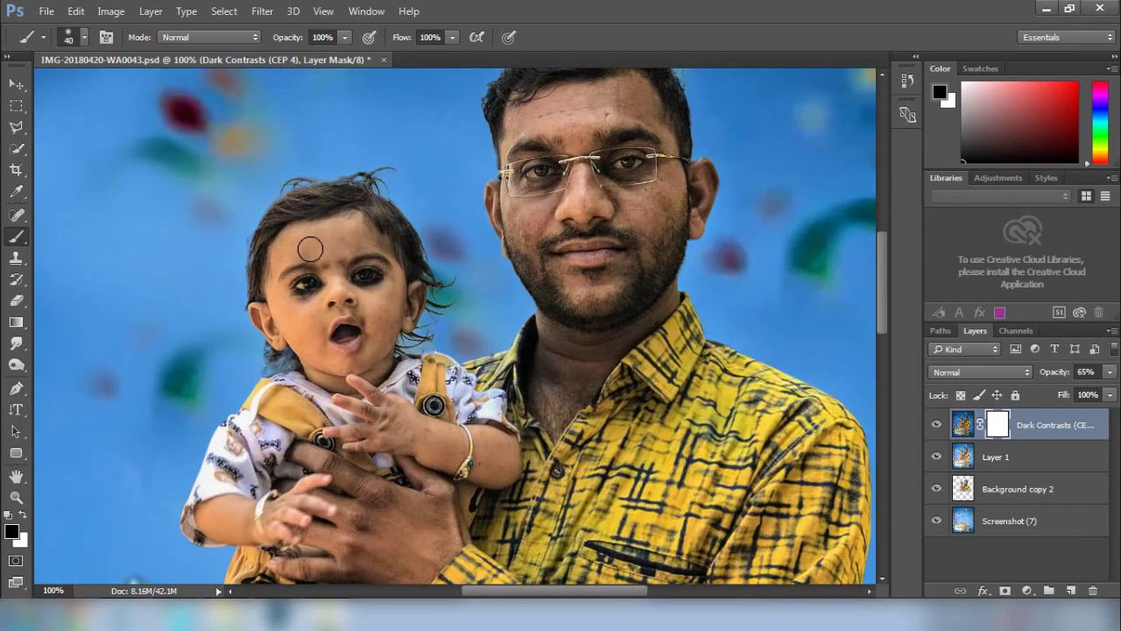
key("bracketright")
mouse_move(310, 249)
left_mouse_down()
mouse_move(308, 264)
mouse_move(351, 230)
mouse_move(403, 308)
mouse_move(282, 304)
mouse_move(377, 350)
left_mouse_up()
key("ctrl+plus")
left_click_drag(333, 438, 376, 255)
Paint black on the mask over the child's hands and arms using a size 25 brush.
key("bracketleft")
key("bracketleft")
key("bracketleft")
key("bracketleft")
mouse_move(315, 279)
left_mouse_down()
mouse_move(273, 345)
mouse_move(440, 337)
mouse_move(563, 360)
mouse_move(578, 394)
left_mouse_up()
mouse_move(268, 419)
left_mouse_down()
mouse_move(303, 363)
mouse_move(499, 257)
left_mouse_up()
mouse_move(455, 298)
left_mouse_down()
mouse_move(449, 426)
mouse_move(221, 363)
left_mouse_up()
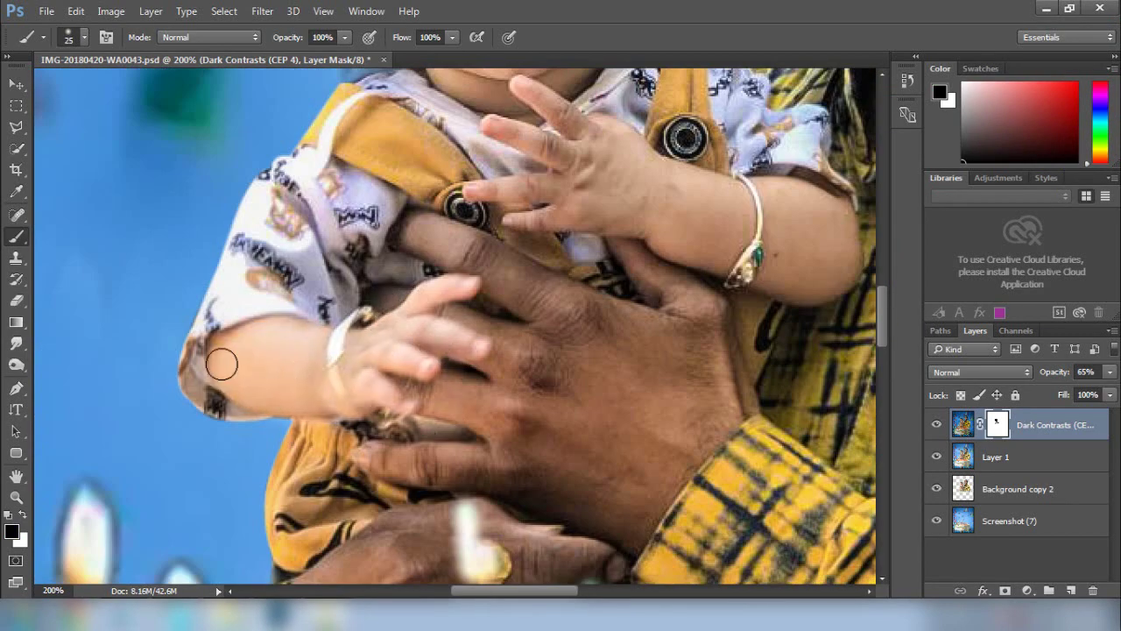
left_click_drag(499, 263, 362, 230)
Mask the Dark Contrasts effect off the skin of the man's hands with a slightly larger brush.
key("bracketright")
key("bracketright")
mouse_move(447, 267)
left_mouse_down()
mouse_move(555, 408)
mouse_move(263, 438)
mouse_move(526, 477)
left_mouse_up()
mouse_move(458, 525)
left_mouse_down()
mouse_move(573, 260)
mouse_move(254, 333)
mouse_move(405, 451)
left_mouse_up()
left_click_drag(631, 157, 407, 516)
left_click_drag(631, 158, 407, 514)
left_click_drag(475, 356, 526, 552)
left_click_drag(560, 175, 490, 525)
left_click_drag(503, 236, 613, 306)
Mask the Dark Contrasts effect off the man's face and neck using a size 80 brush.
key("bracketright")
key("bracketright")
key("bracketright")
key("bracketright")
key("bracketright")
key("bracketright")
mouse_move(368, 280)
left_mouse_down()
mouse_move(623, 439)
mouse_move(623, 303)
left_mouse_up()
left_click_drag(560, 499, 555, 325)
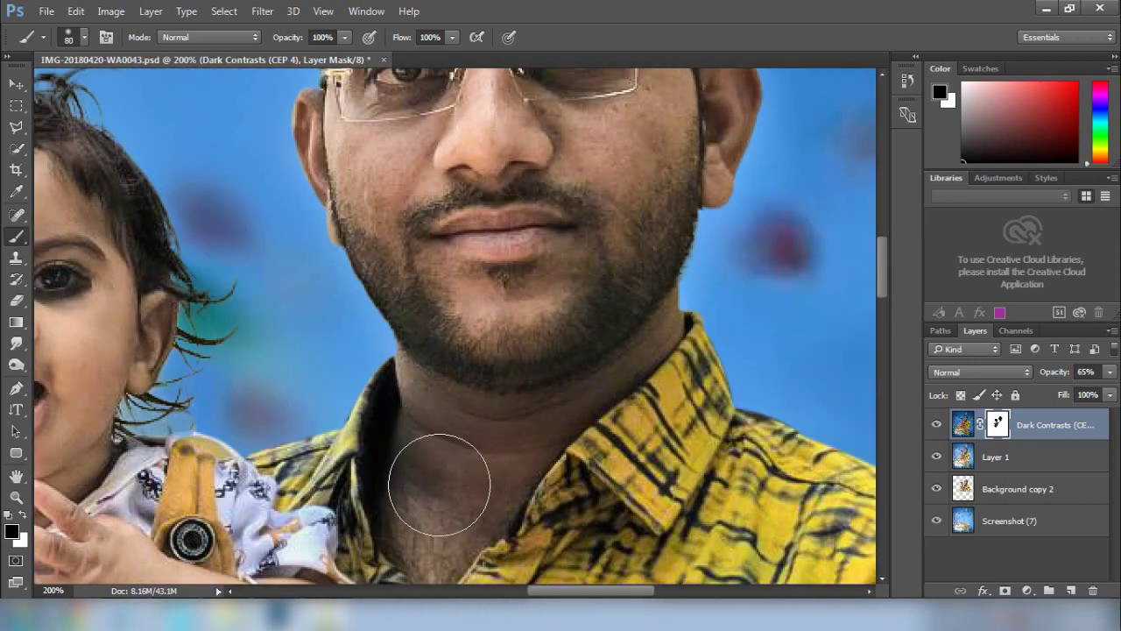
Compare the image with and without Dark Contrasts, apply its layer mask and merge it down into Layer 1.
key("ctrl+minus")
key("ctrl+minus")
key("ctrl+minus")
key("ctrl+0")
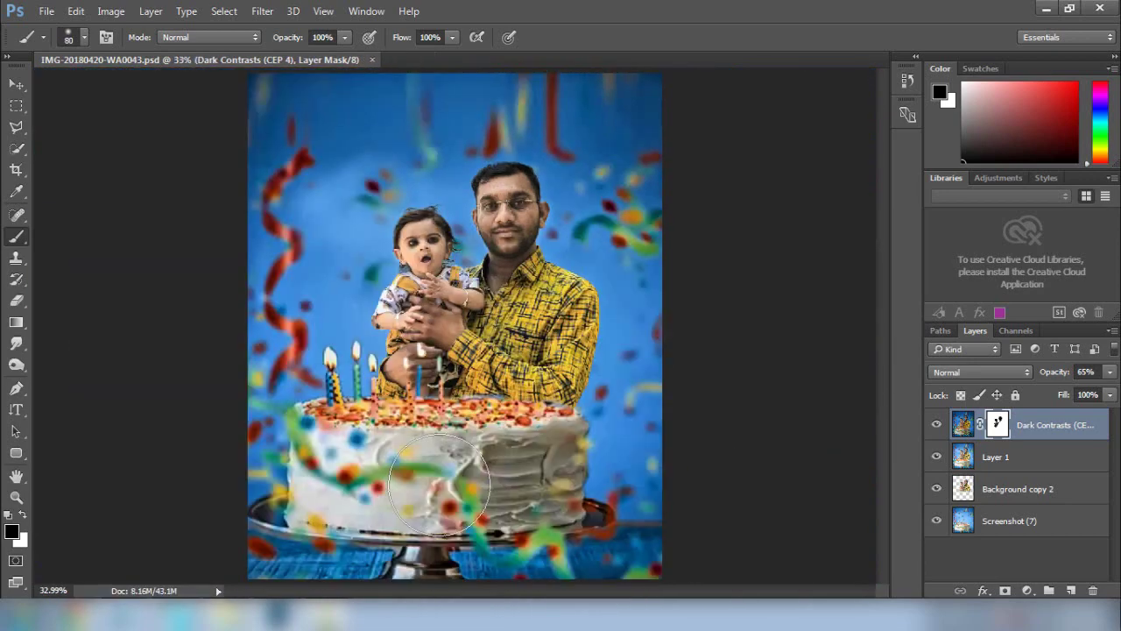
left_click(937, 425)
left_click(936, 424)
key("ctrl+plus")
key("ctrl+plus")
right_click(998, 427)
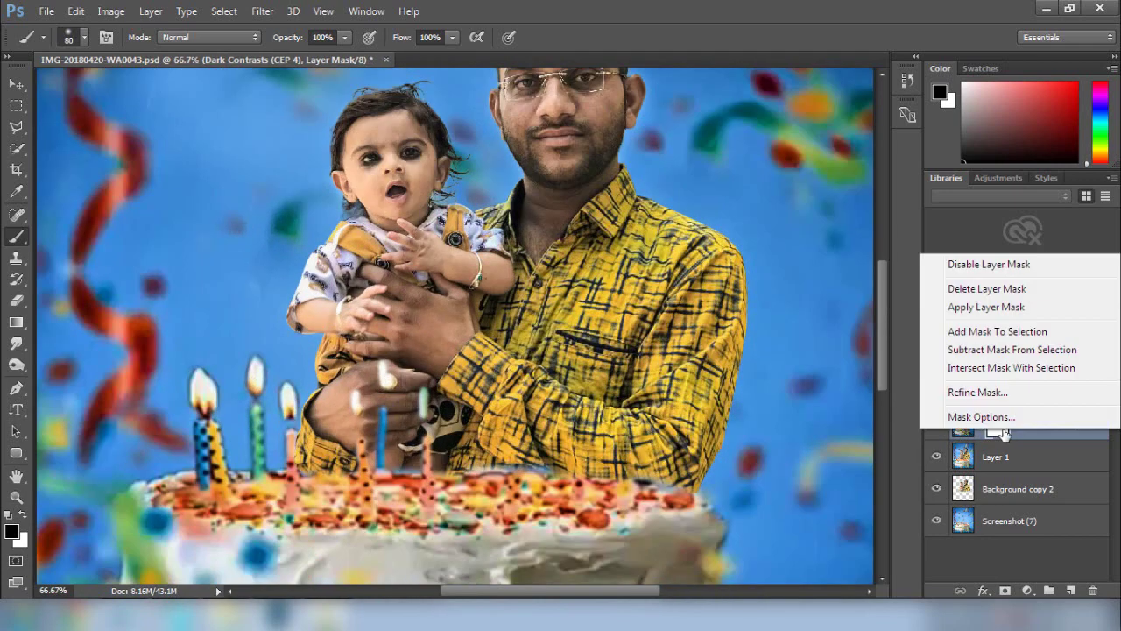
left_click(987, 307)
right_click(998, 426)
left_click(692, 550)
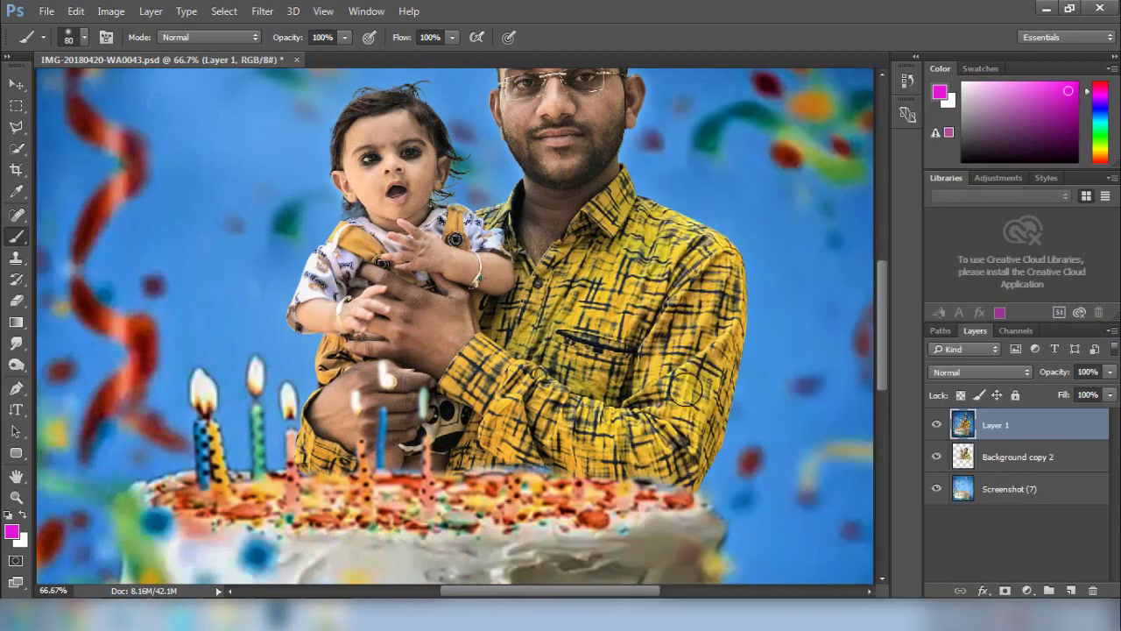
Smooth the skin of the child's forehead with the Smudge tool at 13% strength and brush size 35.
key("ctrl+plus")
key("ctrl+plus")
left_click_drag(527, 358, 573, 525)
left_click_drag(560, 295, 621, 498)
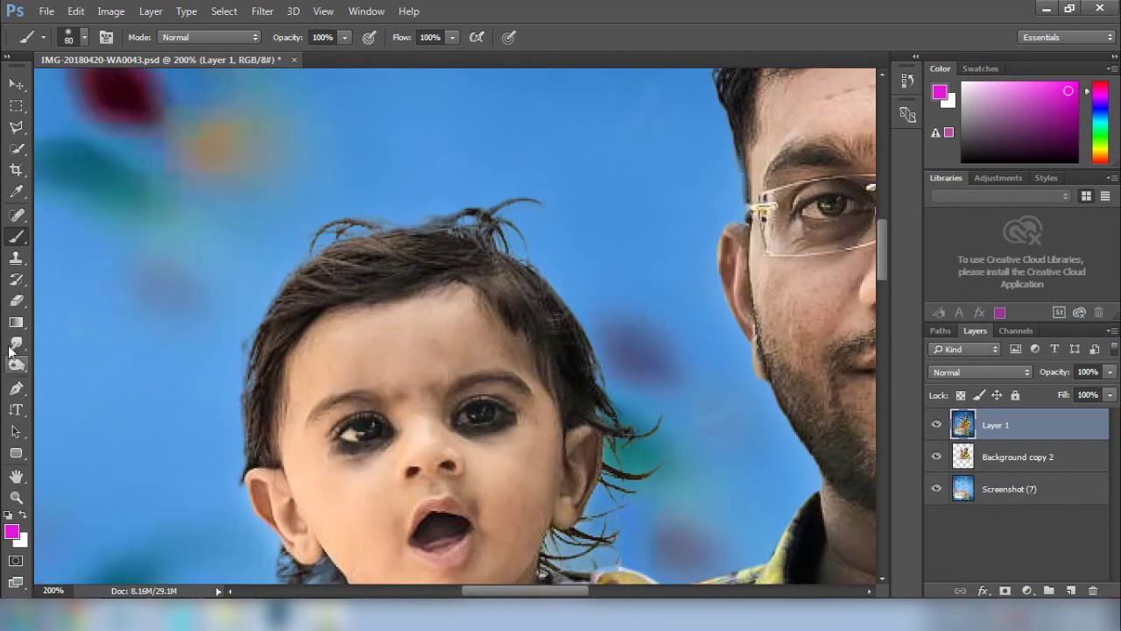
left_click(15, 344)
key("ctrl+plus")
key("ctrl+plus")
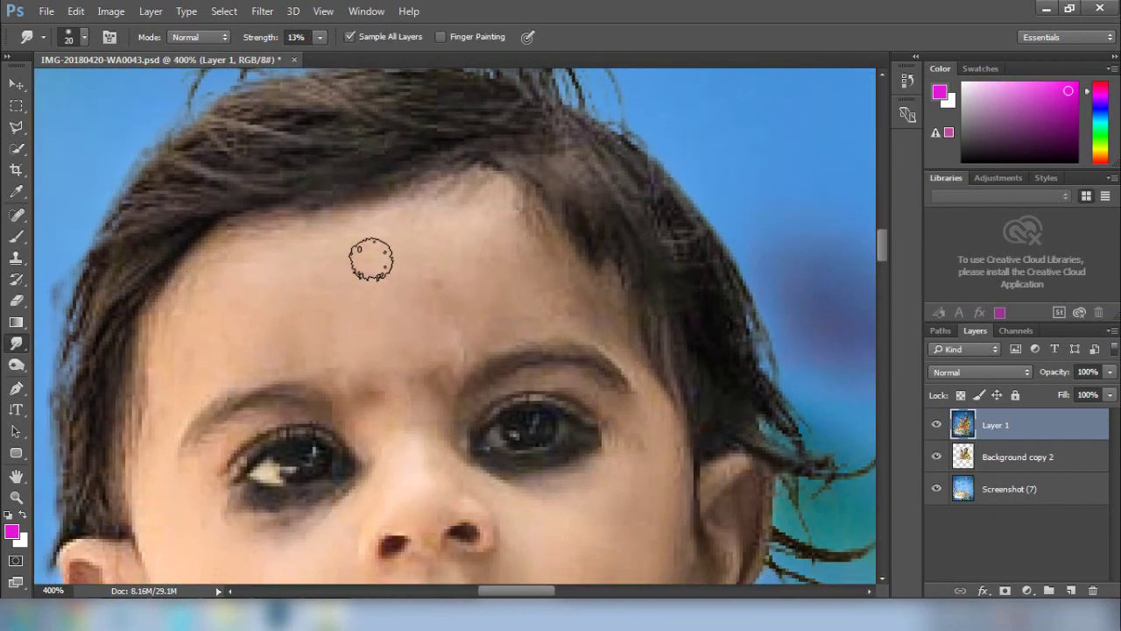
key("bracketright")
key("bracketright")
key("bracketright")
mouse_move(355, 261)
left_mouse_down()
mouse_move(468, 214)
mouse_move(540, 296)
mouse_move(517, 285)
mouse_move(342, 283)
mouse_move(316, 256)
mouse_move(250, 256)
left_mouse_up()
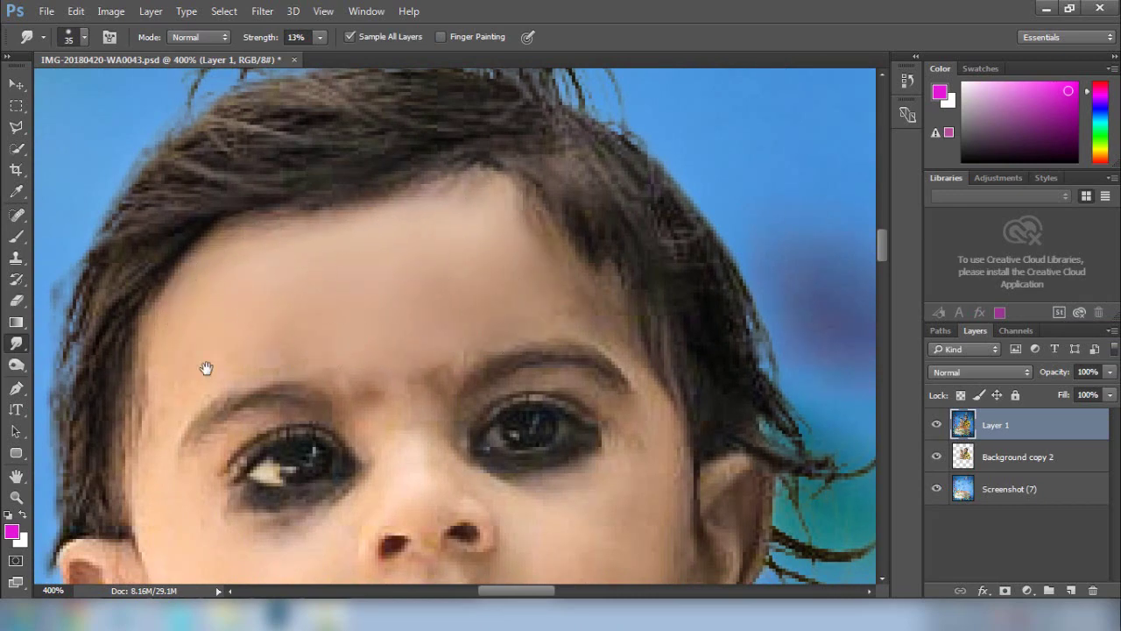
Smudge the skin around the child's eyes and nose with a smaller brush.
left_click_drag(205, 369, 300, 269)
key("bracketleft")
key("bracketleft")
key("bracketleft")
key("bracketleft")
key("ctrl+plus")
key("bracketright")
mouse_move(372, 523)
left_mouse_down()
mouse_move(362, 304)
mouse_move(361, 369)
left_mouse_up()
Clean up the skin beneath the child's eyes with the Clone Stamp tool, using a size 9 brush.
key("s")
left_click(358, 307, "alt")
left_click_drag(333, 267, 412, 261)
left_click_drag(709, 282, 600, 331)
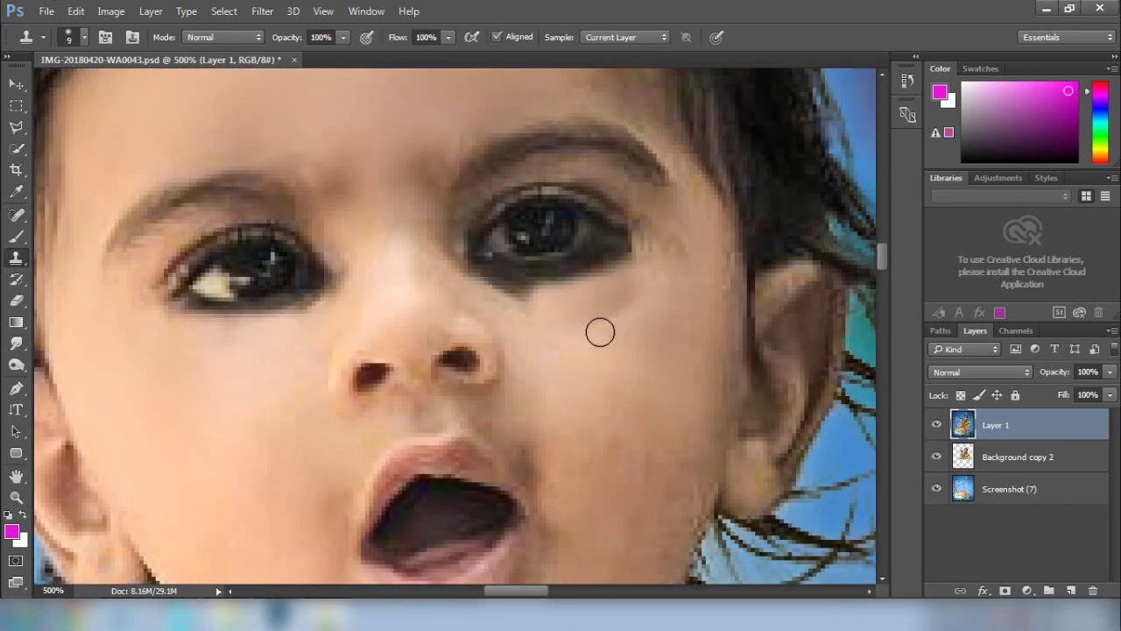
left_click_drag(508, 279, 609, 270)
Smudge the child's cheek and jaw beside the ear smooth, reducing the brush to size 9 for fine areas.
left_click(16, 344)
left_click_drag(143, 392, 342, 313)
key("bracketright")
key("bracketleft")
key("bracketleft")
left_click_drag(242, 408, 203, 337)
key("bracketleft")
key("bracketleft")
key("bracketleft")
key("bracketleft")
key("bracketleft")
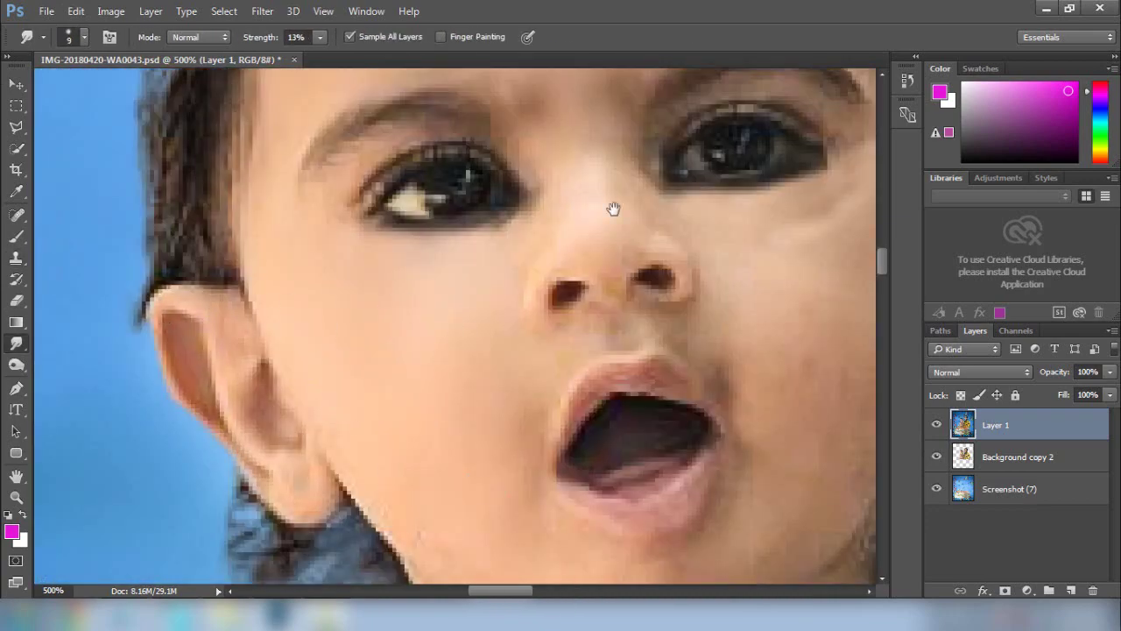
Clone clean skin over the remaining marks near the child's nose and cheek, and check the whole portrait.
left_click_drag(613, 209, 533, 417)
key("s")
mouse_move(485, 232)
left_mouse_down()
mouse_move(323, 301)
mouse_move(377, 377)
left_mouse_up()
key("ctrl+minus")
key("ctrl+minus")
key("ctrl+minus")
key("bracketright")
key("bracketright")
key("bracketright")
key("bracketright")
key("bracketright")
key("ctrl+minus")
key("ctrl+minus")
Smudge the skin around the child's mouth and chin smooth with a brush of about size 15.
left_click(16, 344)
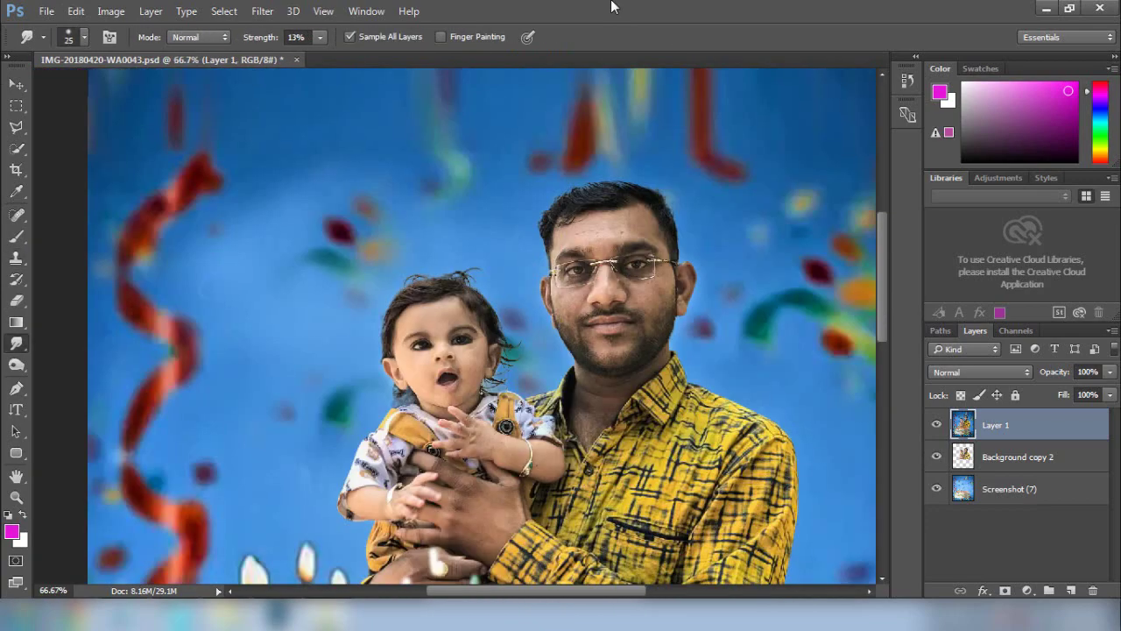
left_click_drag(666, 202, 613, 7)
left_click_drag(538, 226, 581, 410)
key("ctrl+plus")
key("ctrl+plus")
key("ctrl+plus")
key("ctrl+plus")
left_click_drag(402, 446, 440, 284)
key("bracketleft")
key("bracketleft")
key("bracketleft")
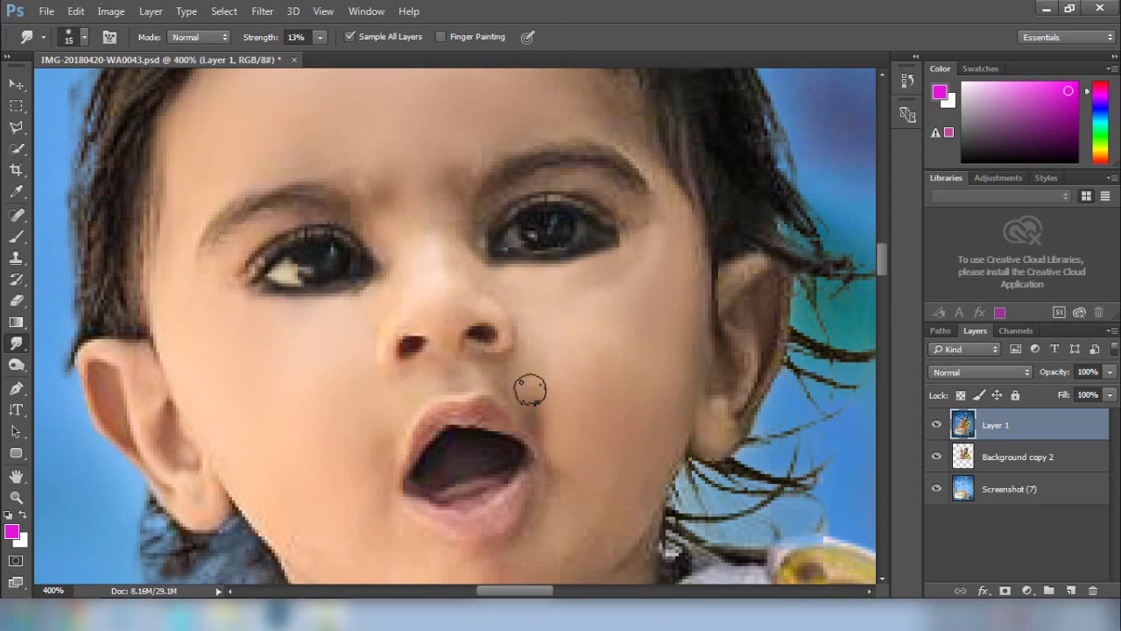
left_click_drag(376, 480, 360, 270)
key("bracketright")
key("bracketright")
left_click_drag(413, 383, 441, 388)
Blend the child's nose bridge, far cheek and earlobe with the Smudge tool, going down to brush size 9.
key("bracketleft")
key("bracketleft")
left_click_drag(406, 257, 475, 224)
left_click_drag(693, 156, 531, 391)
key("bracketleft")
key("bracketleft")
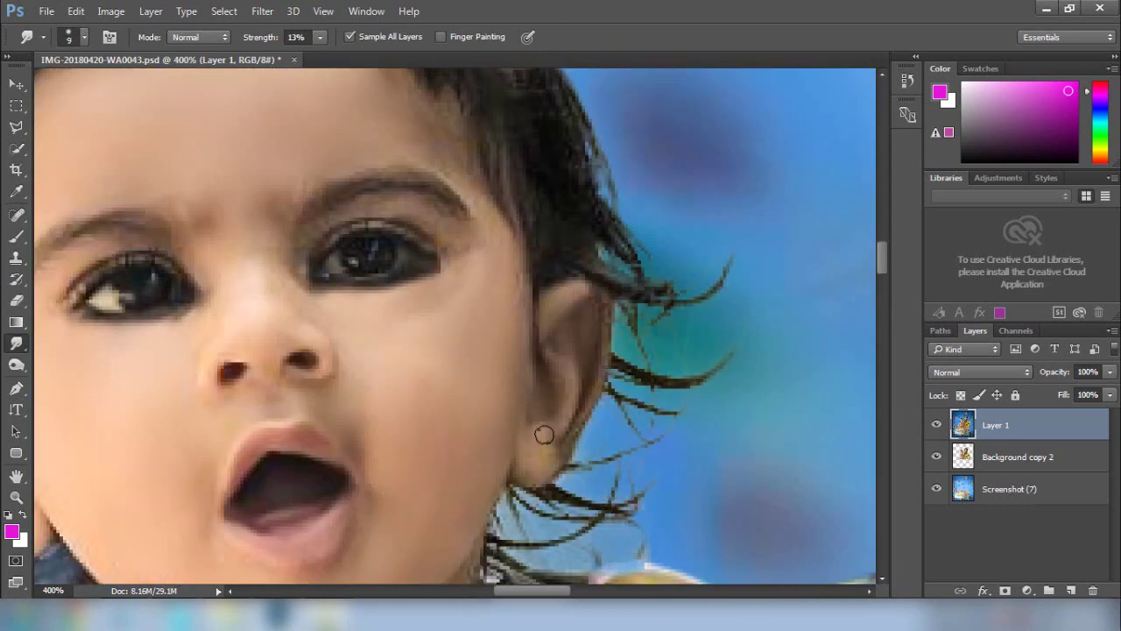
Smudge the skin of the child's raised hand, fingers and forearm smooth, enlarging the brush to size 25.
left_click_drag(306, 453, 422, 58)
key("bracketright")
key("bracketright")
left_click_drag(531, 280, 352, 226)
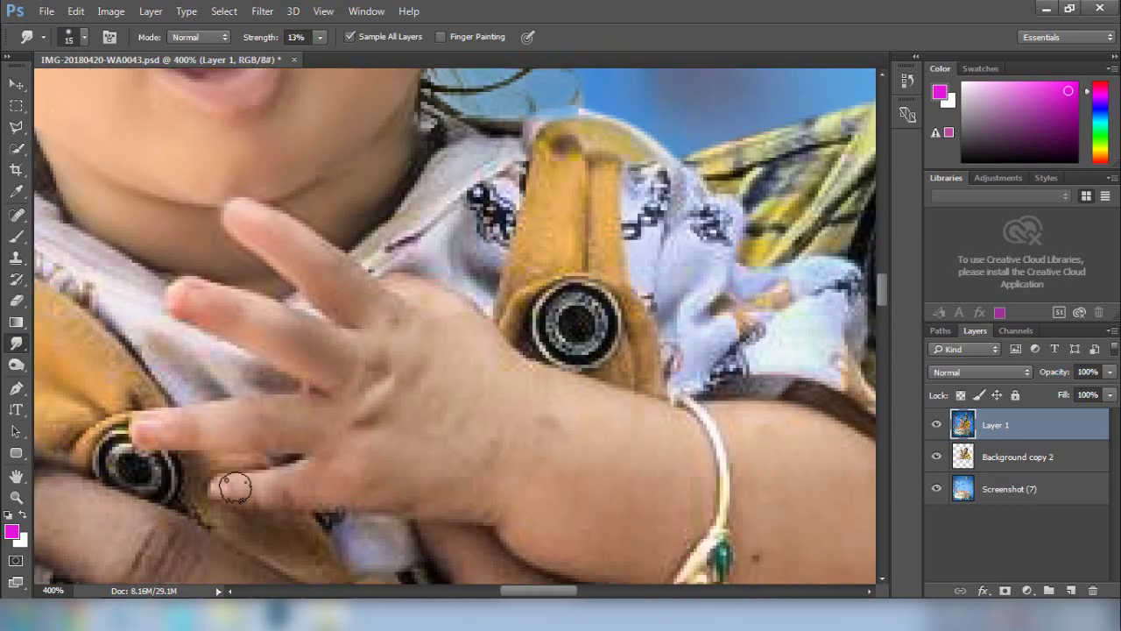
key("bracketright")
key("bracketright")
left_click_drag(679, 431, 328, 251)
Smudge the fingers, knuckles and back of the man's upper hand smooth with progressively larger brushes.
left_click_drag(417, 413, 770, 326)
left_click_drag(539, 336, 784, 408)
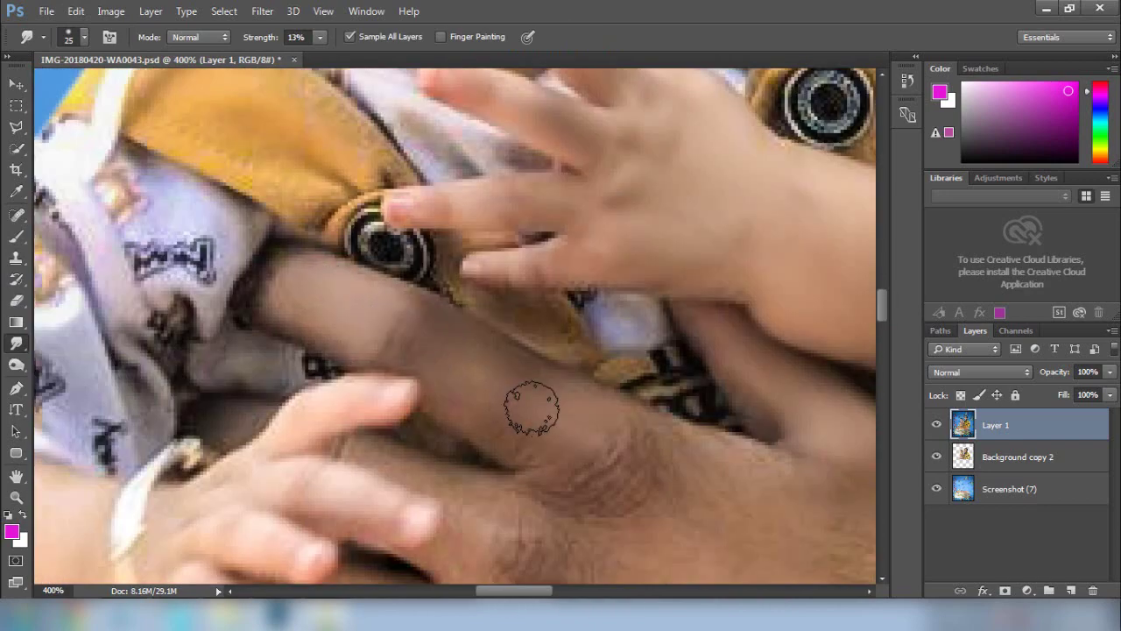
key("ctrl+minus")
left_click_drag(531, 408, 430, 188)
key("bracketright")
key("bracketright")
key("bracketright")
left_click_drag(540, 505, 420, 429)
left_click_drag(316, 254, 589, 340)
Smudge the skin of the child's lower hand and fingers smooth with a smaller brush.
key("bracketleft")
key("bracketleft")
key("bracketleft")
key("bracketleft")
mouse_move(624, 506)
left_mouse_down()
mouse_move(438, 263)
mouse_move(434, 154)
left_mouse_up()
Smudge the back and fingers of the man's lower hand around the candles with a size 30 brush.
key("bracketright")
key("bracketright")
left_click_drag(345, 514, 326, 361)
left_click_drag(213, 256, 415, 306)
left_click_drag(406, 487, 429, 487)
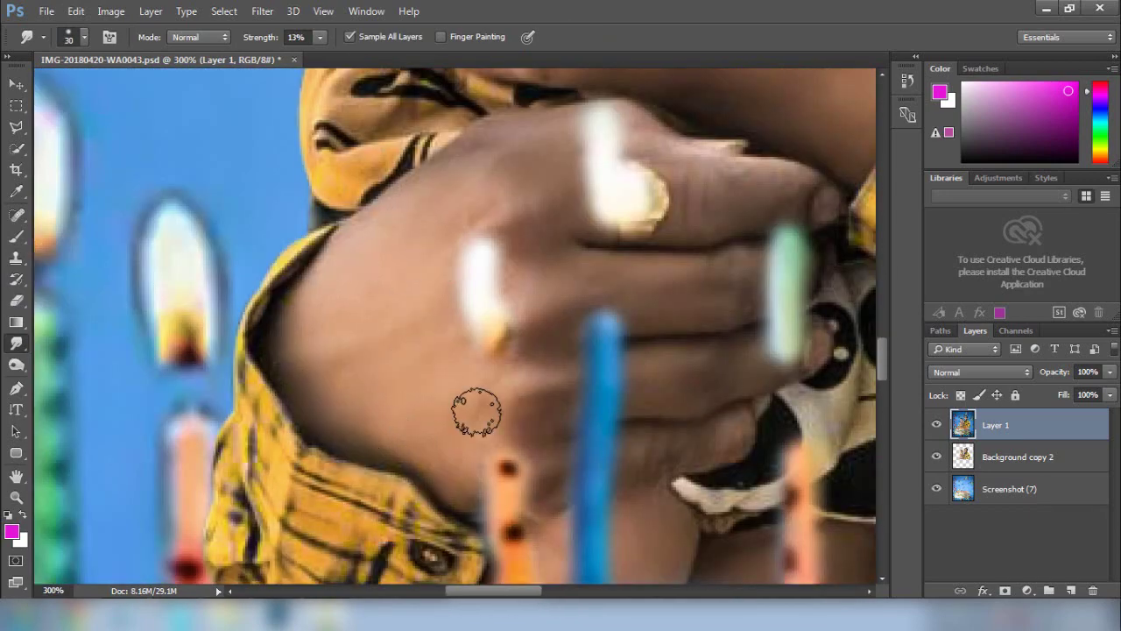
left_click_drag(861, 546, 602, 257)
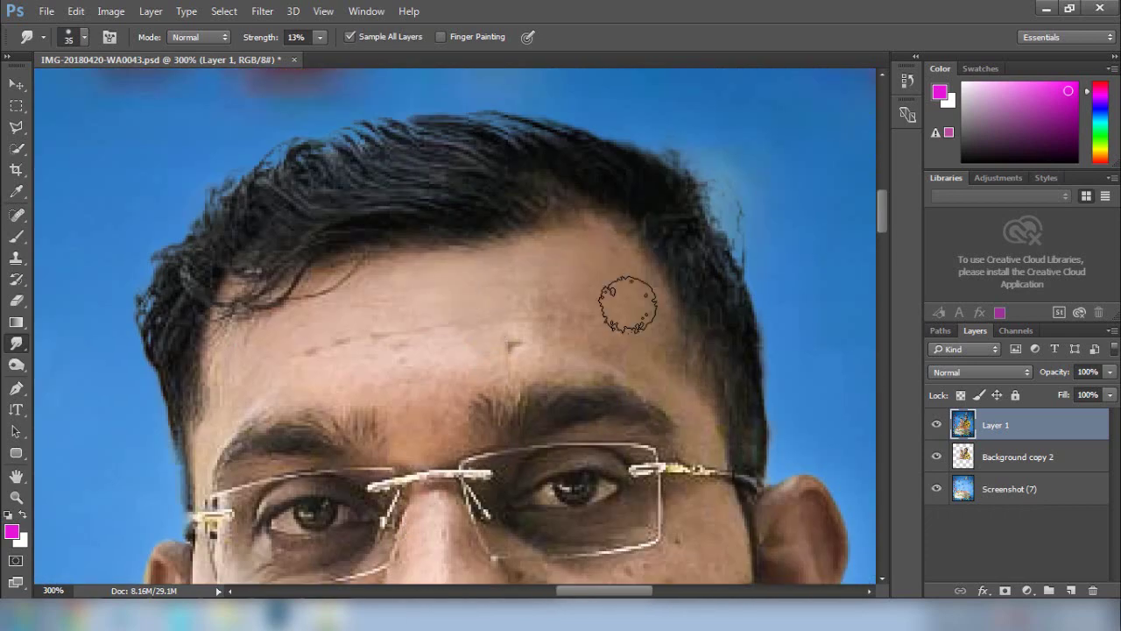
Smudge the man's forehead smooth with the size 35 brush, reducing it to size 10 for the temple edge.
left_click_drag(628, 306, 357, 305)
left_click_drag(425, 421, 590, 277)
key("bracketleft")
key("bracketleft")
key("bracketleft")
key("bracketleft")
key("bracketleft")
key("bracketleft")
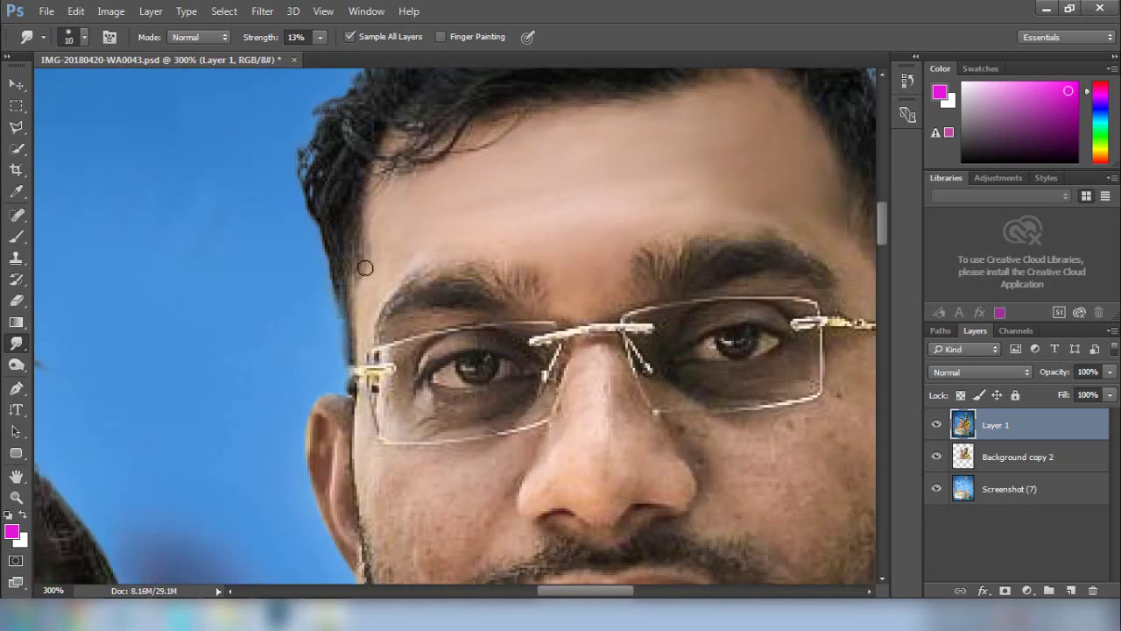
Smudge the man's nose, the skin under his glasses and the cheek nearest the child smooth with a size 20 brush.
key("bracketright")
key("bracketright")
key("bracketright")
key("bracketleft")
key("bracketleft")
key("bracketleft")
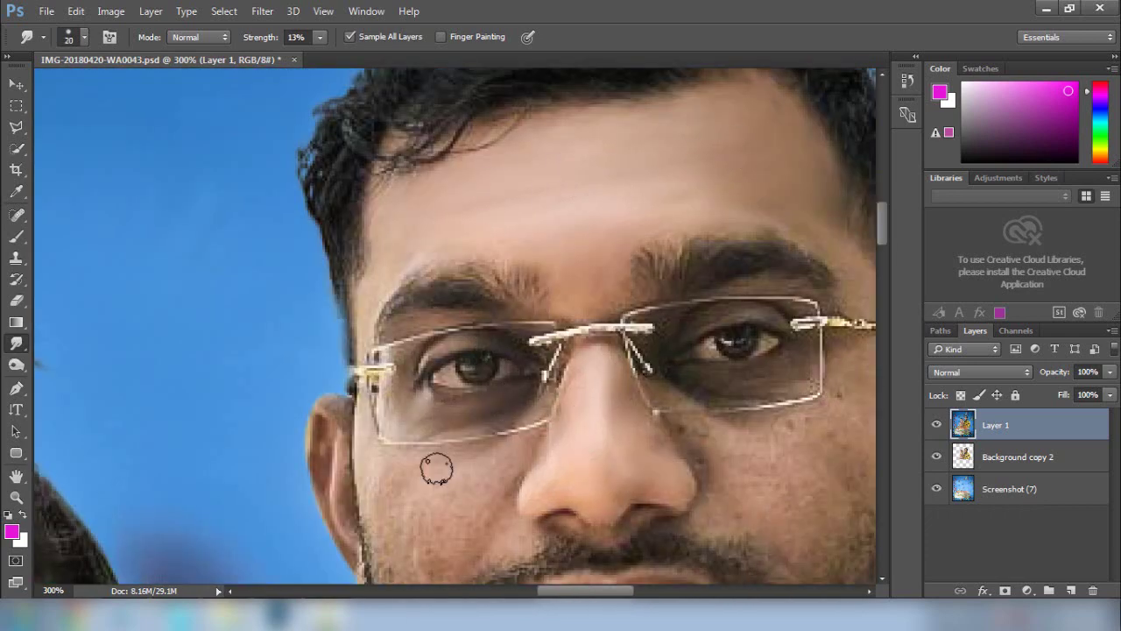
left_click_drag(601, 474, 618, 332)
left_click_drag(410, 433, 433, 444)
Smudge the man's other cheek and the skin around the eye smooth, using a size 15 brush for narrow areas.
left_click_drag(802, 220, 523, 259)
key("bracketleft")
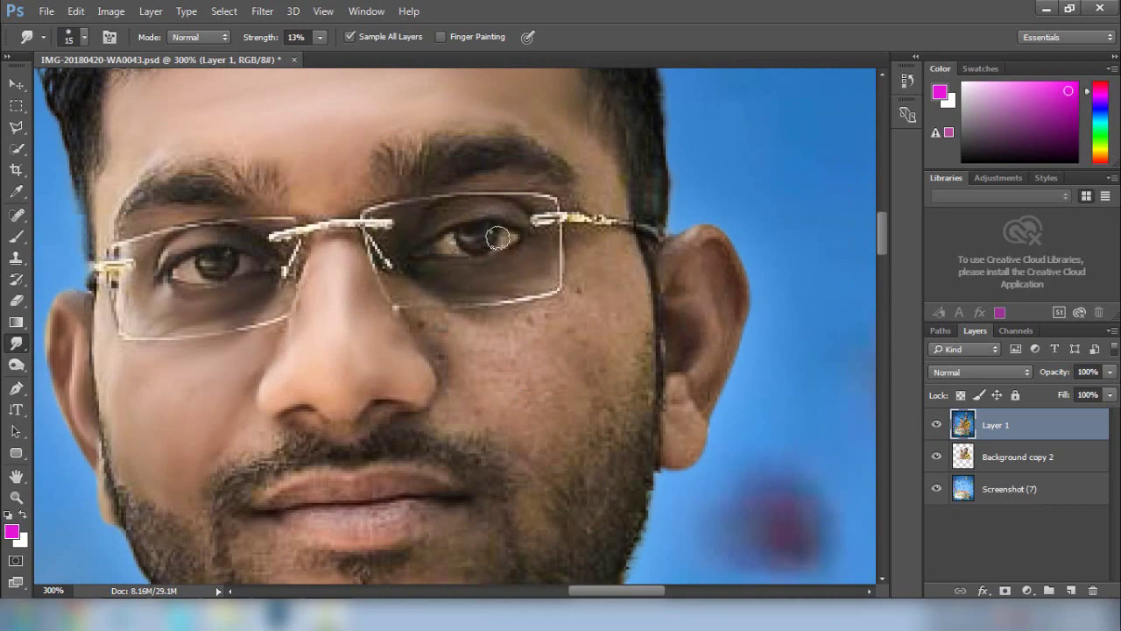
key("bracketright")
key("bracketright")
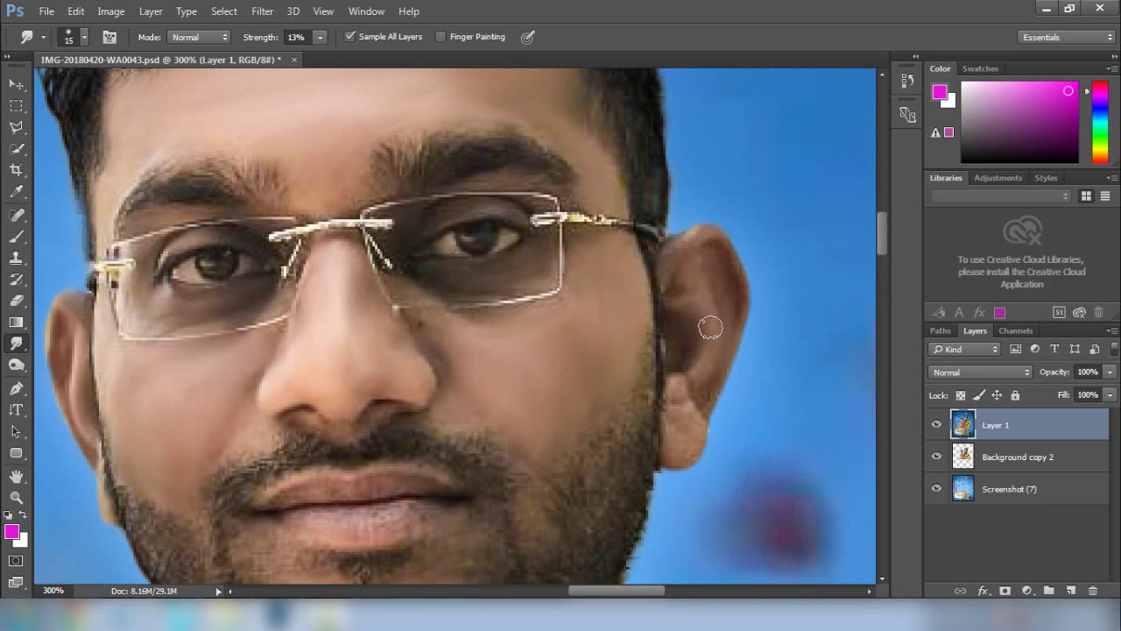
Smudge the man's lips and the bare skin of his chin smooth, enlarging the brush to size 20.
scroll(710, 328, "down", 5)
scroll(494, 422, "left", 3)
scroll(706, 251, "up", 1)
key("bracketright")
scroll(355, 336, "down", 4)
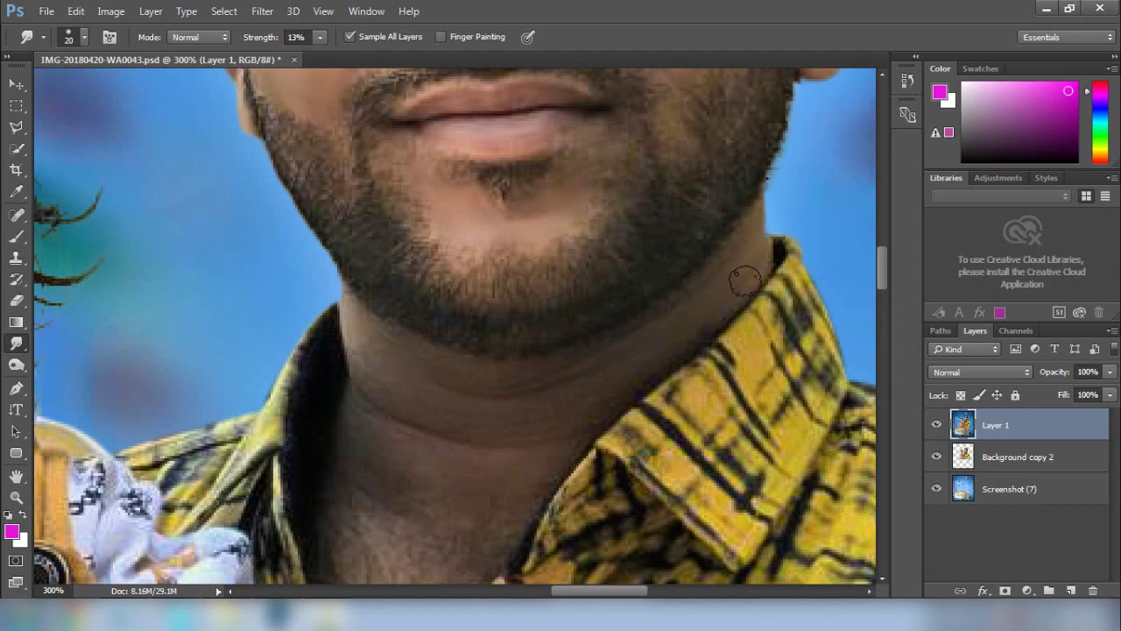
Smudge the man's neck and the chest skin in his open collar smooth with a size 25 brush.
scroll(538, 426, "down", 3)
scroll(648, 289, "left", 2)
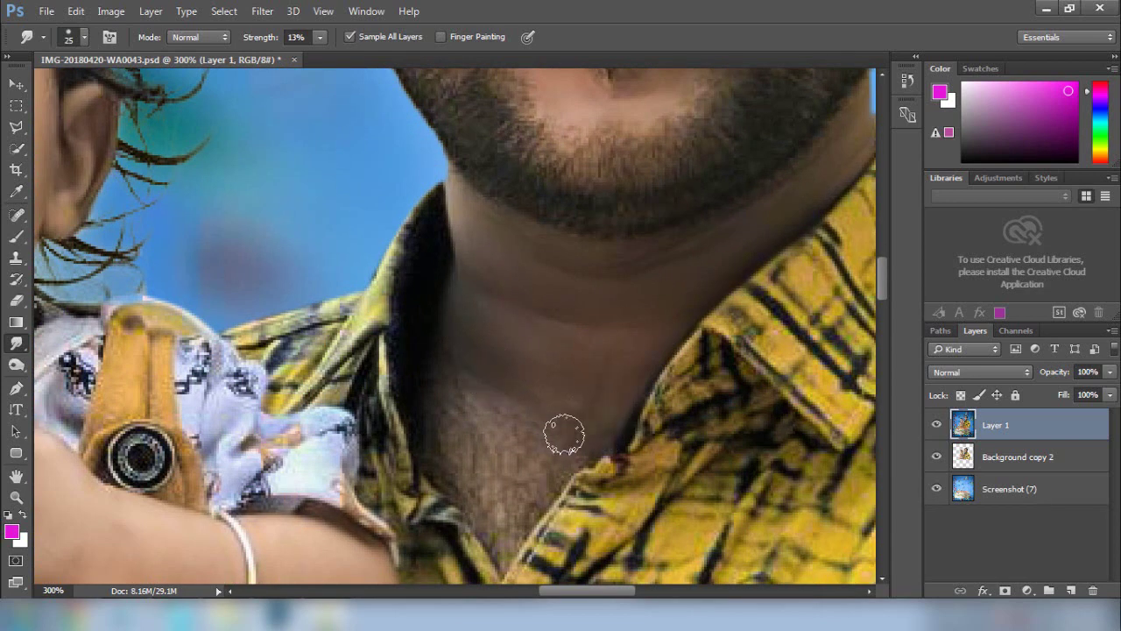
mouse_move(471, 468)
left_mouse_down()
mouse_move(546, 438)
mouse_move(517, 512)
mouse_move(482, 430)
mouse_move(575, 461)
mouse_move(490, 500)
left_mouse_up()
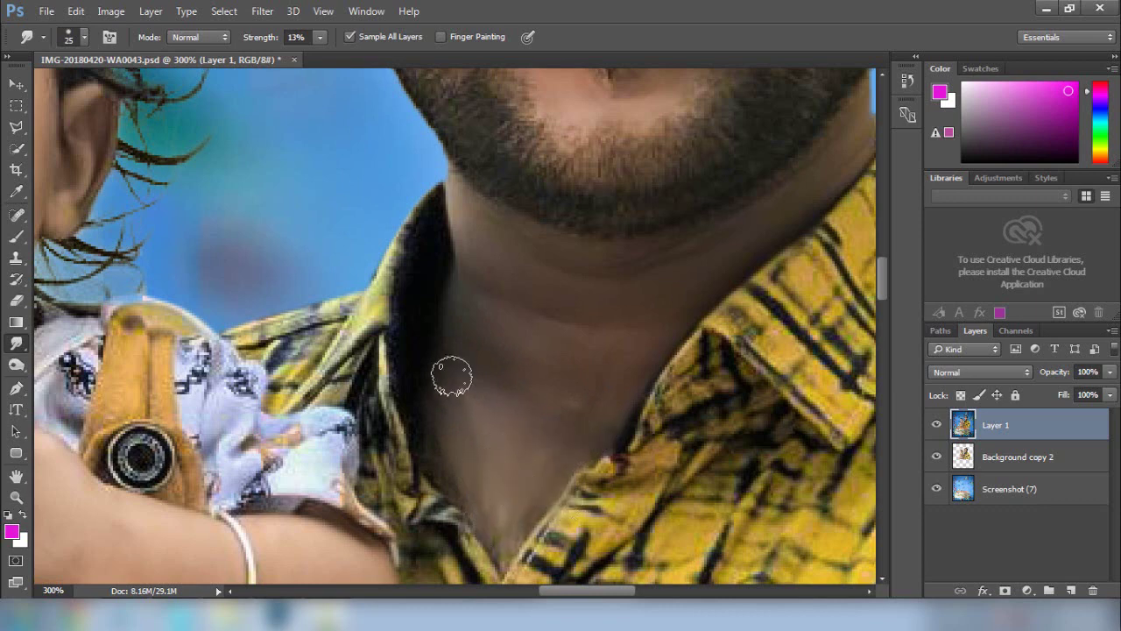
key("ctrl+0")
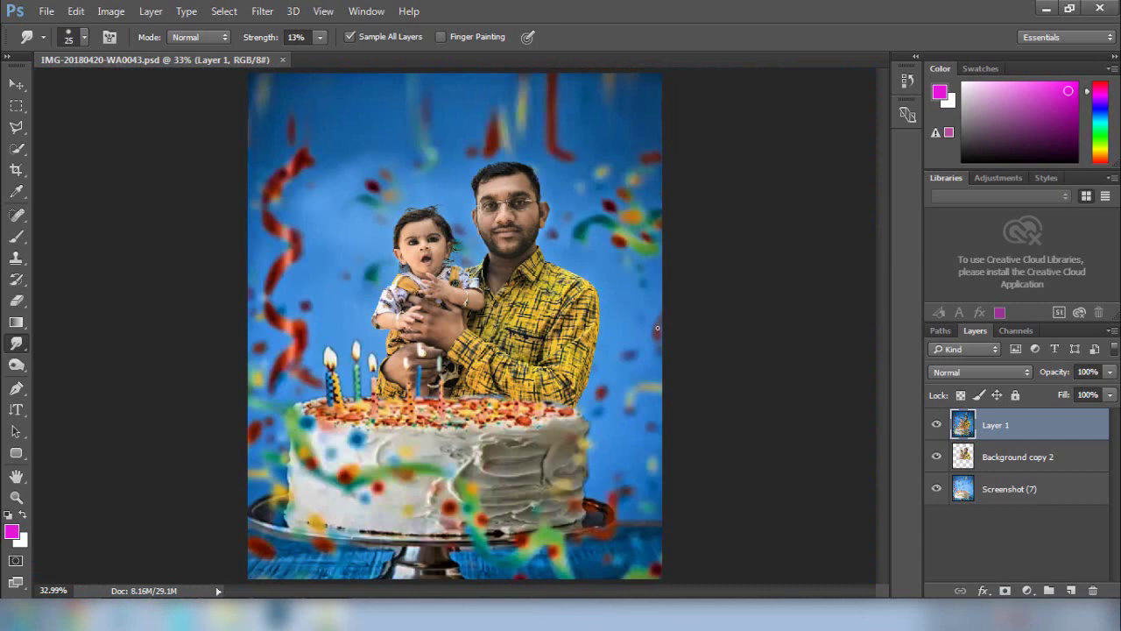
Add the text "Happy Birthday" in white Aparajita Bold above the child.
left_click(16, 409)
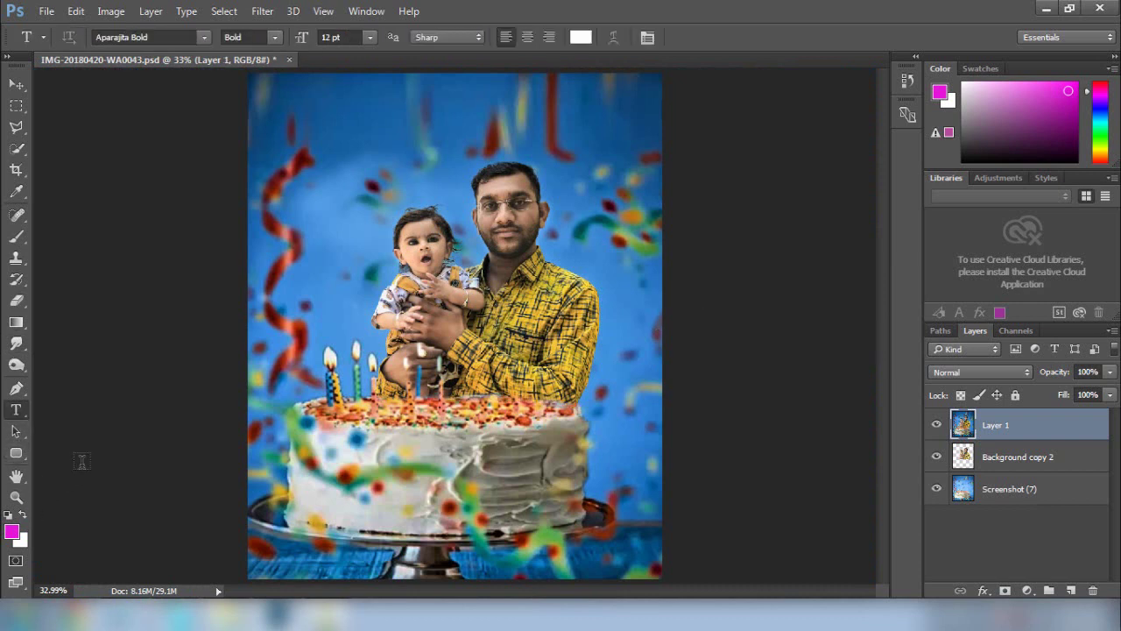
left_click(404, 109)
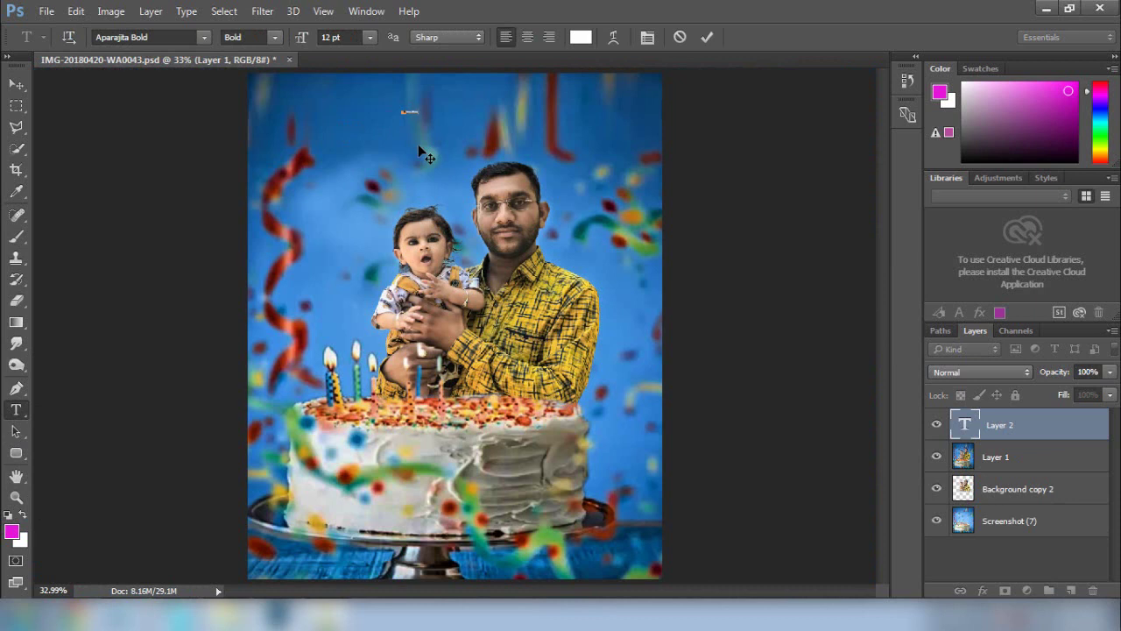
left_click(425, 156)
Enlarge the "Happy Birthday" text to about 126 pt and move it above the man's head.
key("ctrl+t")
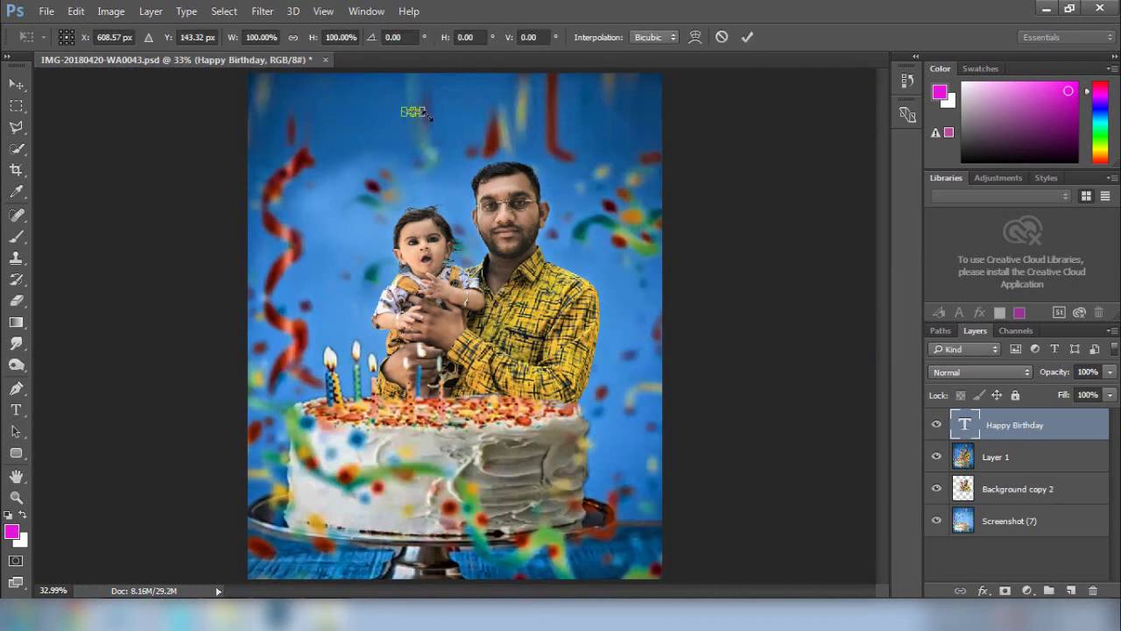
left_click_drag(429, 116, 511, 124)
key("Return")
key("v")
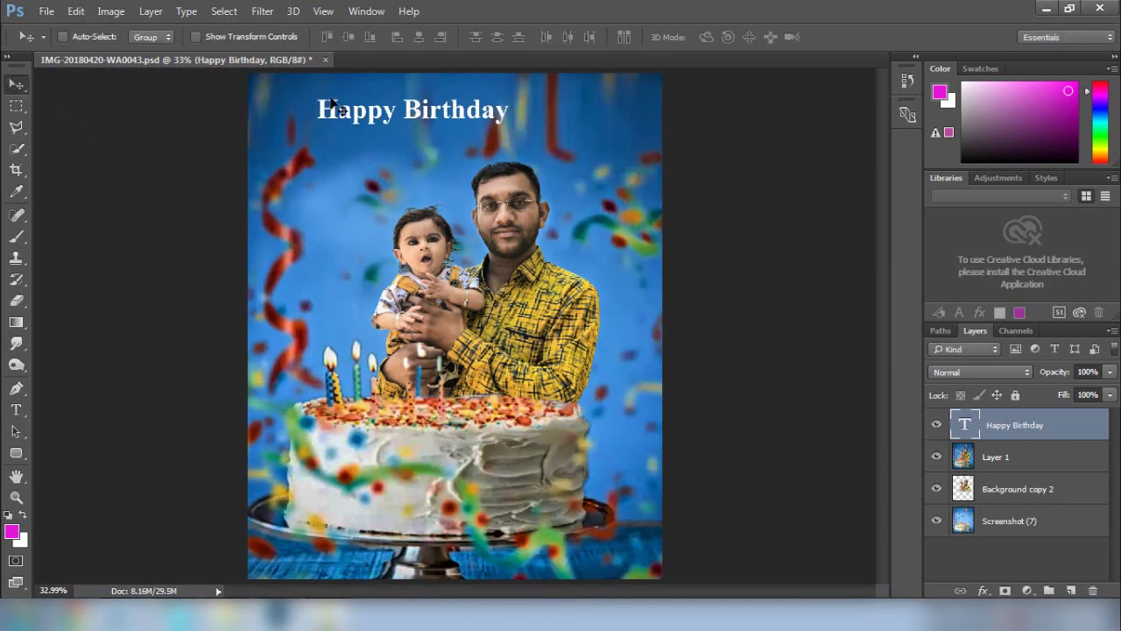
left_click_drag(333, 103, 456, 120)
Change the font of the "Happy Birthday" text to Blackadder ITC Regular.
key("t")
left_click(203, 37)
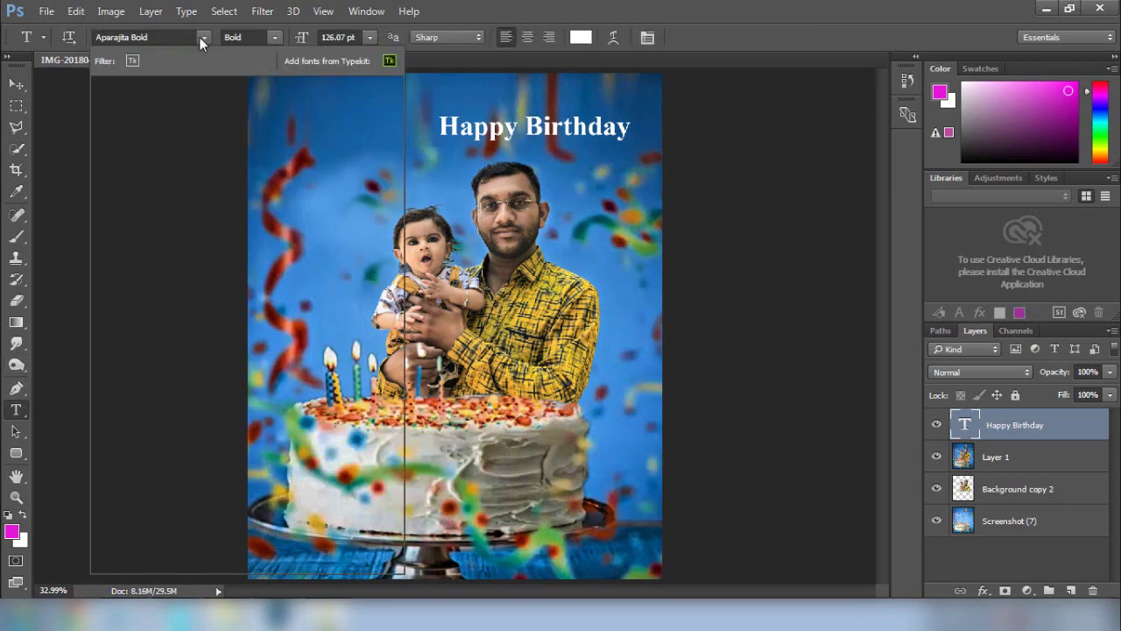
left_click(274, 195)
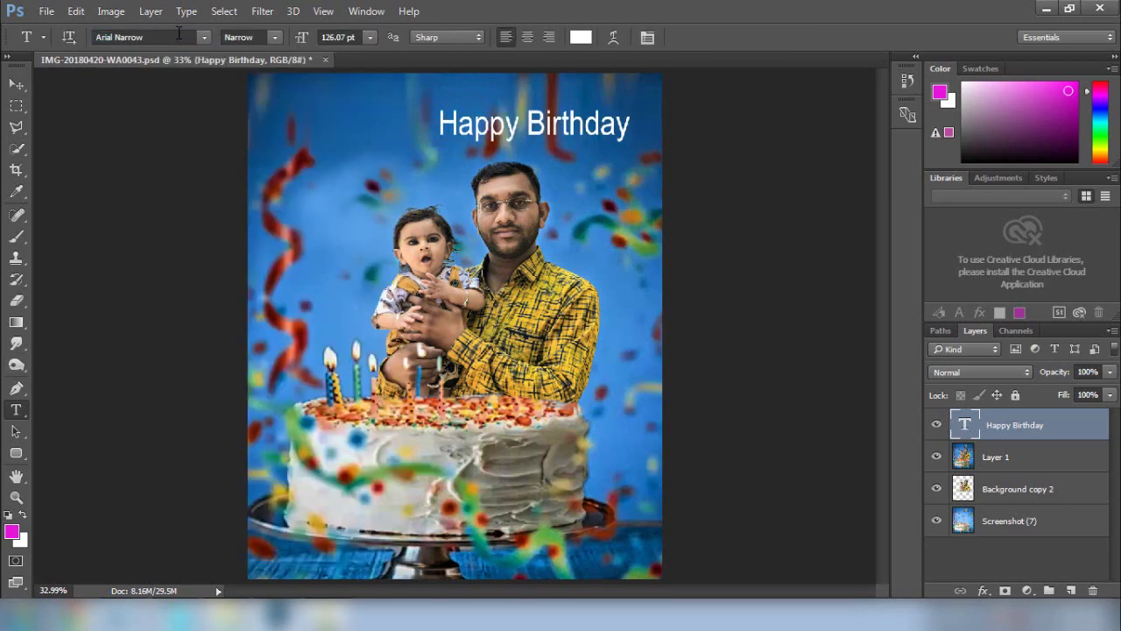
left_click(202, 37)
key("Down")
key("Down")
key("Down")
key("Down")
key("Down")
key("Down")
key("Down")
key("Down")
key("Down")
key("Down")
key("Down")
key("Down")
key("Down")
key("Down")
key("Down")
key("Down")
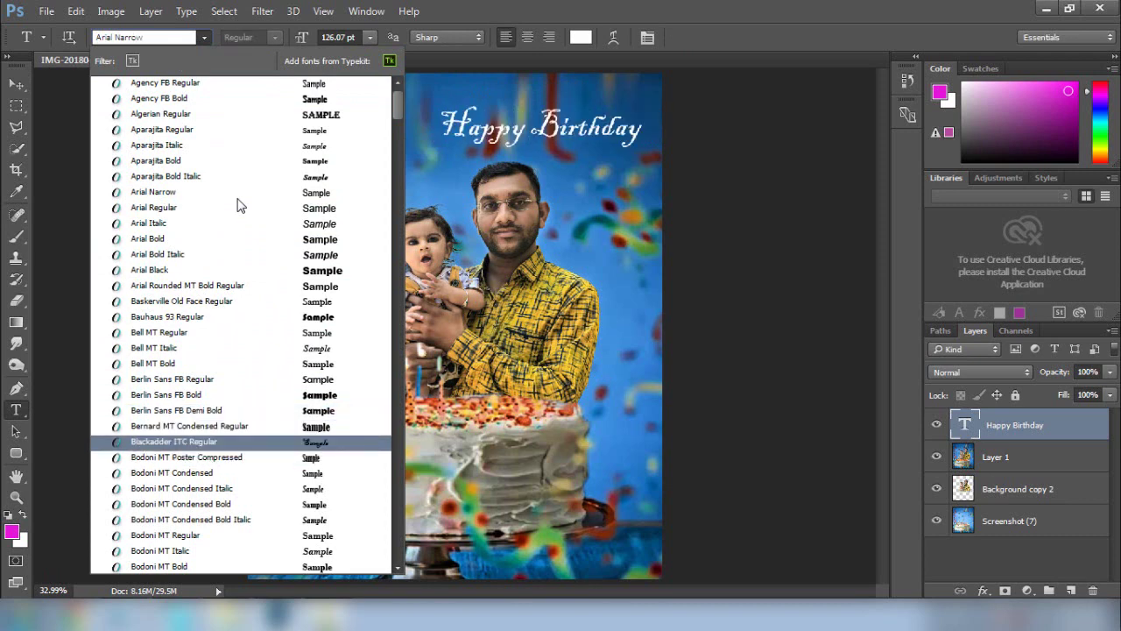
key("Return")
left_click(436, 39)
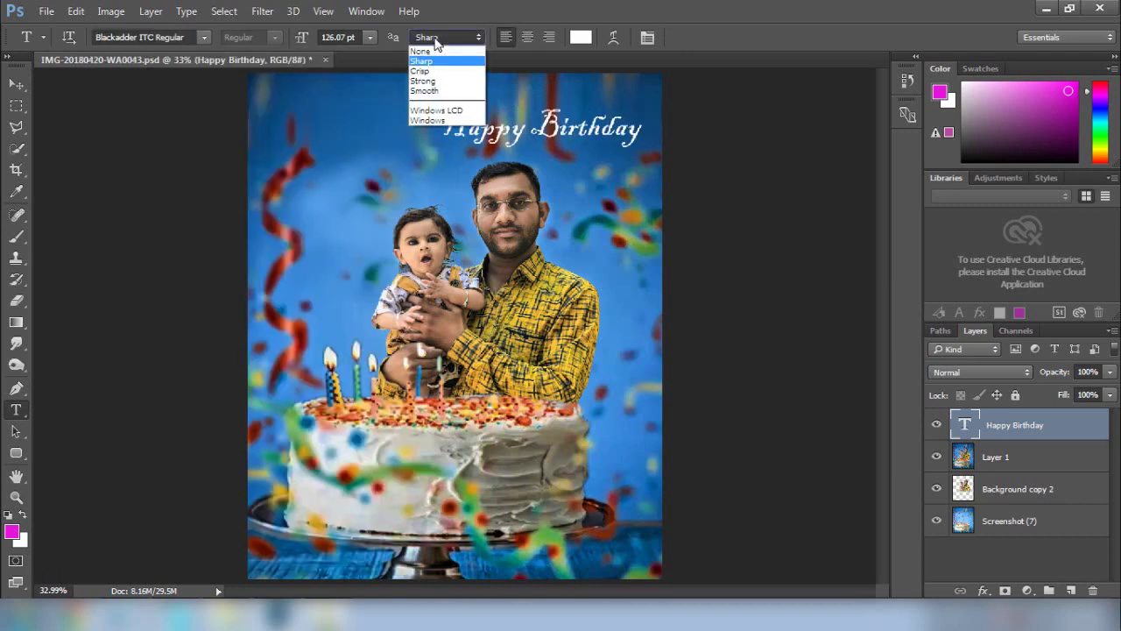
left_click(788, 201)
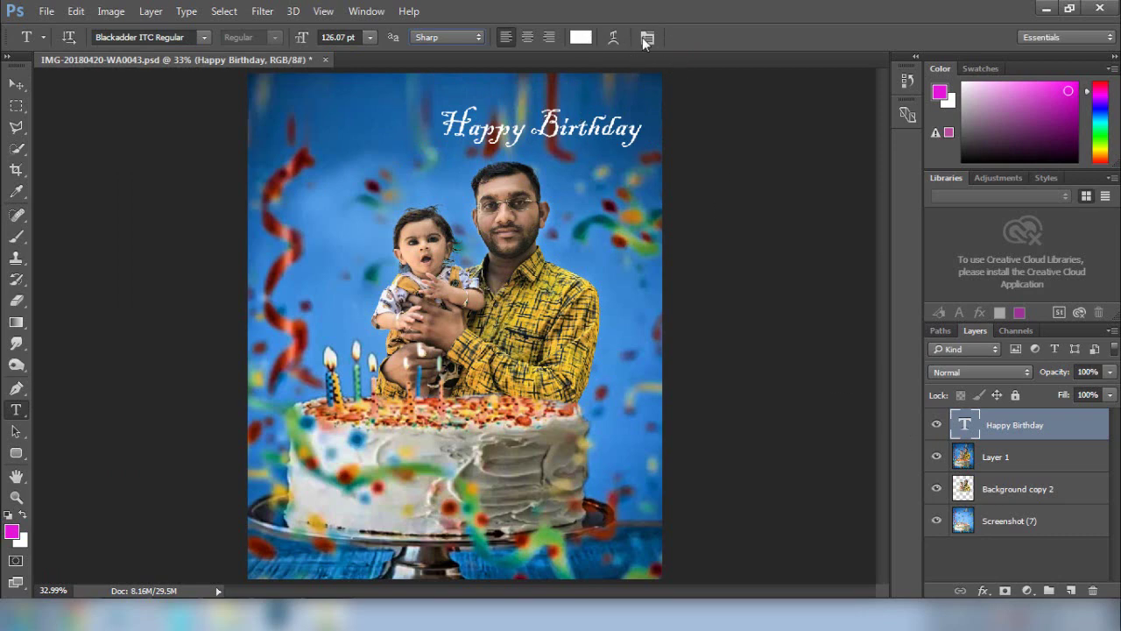
left_click(614, 37)
left_click(672, 170)
Move the "Happy Birthday" text to the upper-left part of the picture.
left_click(17, 83)
left_click_drag(554, 142, 362, 121)
Add the birthday person's name as a second text line and enlarge it beneath "Happy Birthday".
left_click(17, 409)
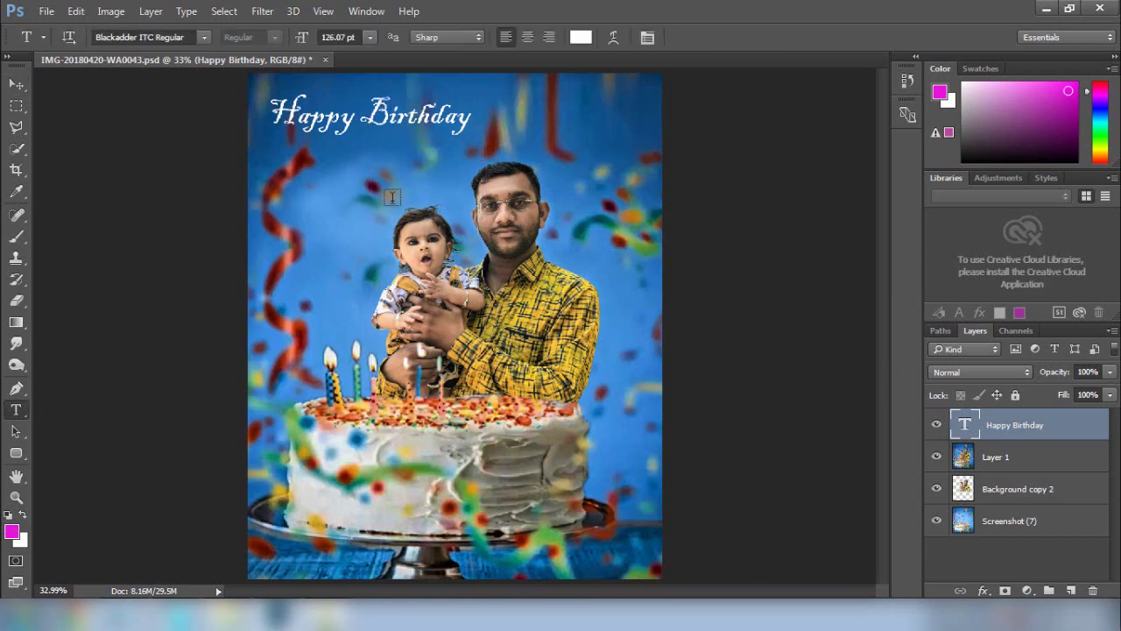
left_click(362, 210)
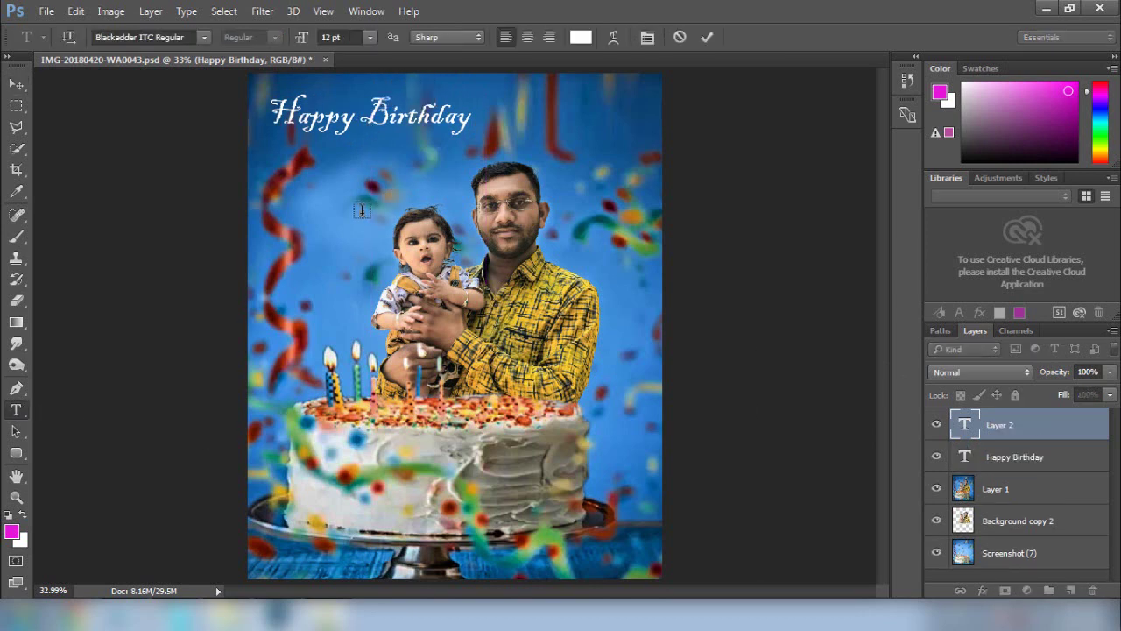
key("ctrl+Return")
key("ctrl+t")
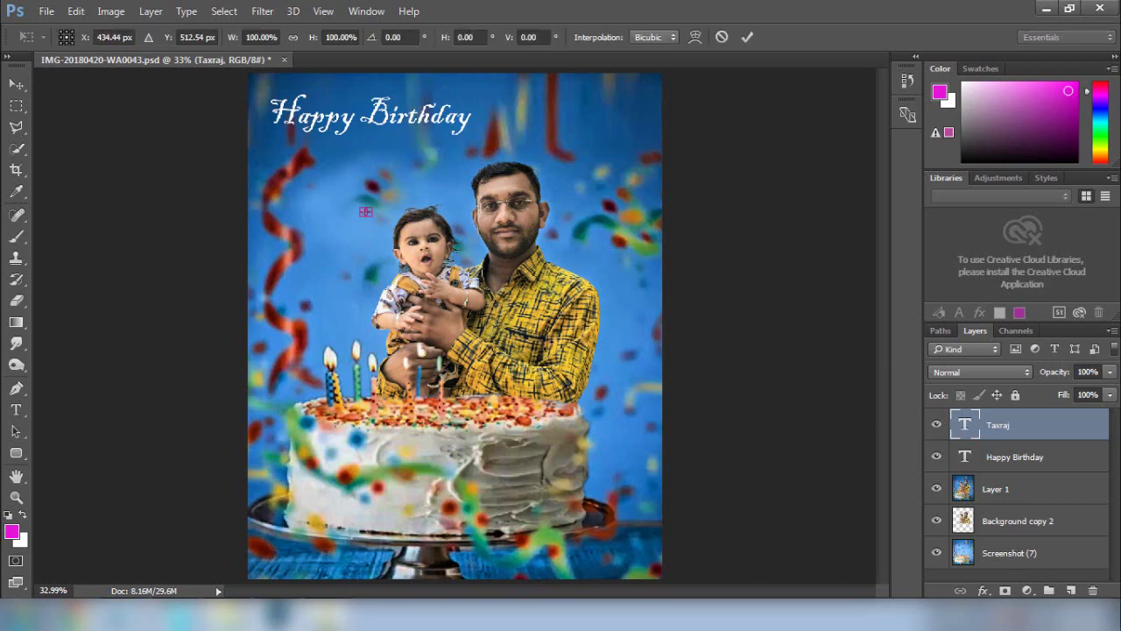
left_click_drag(366, 213, 375, 172)
key("Return")
left_click(16, 84)
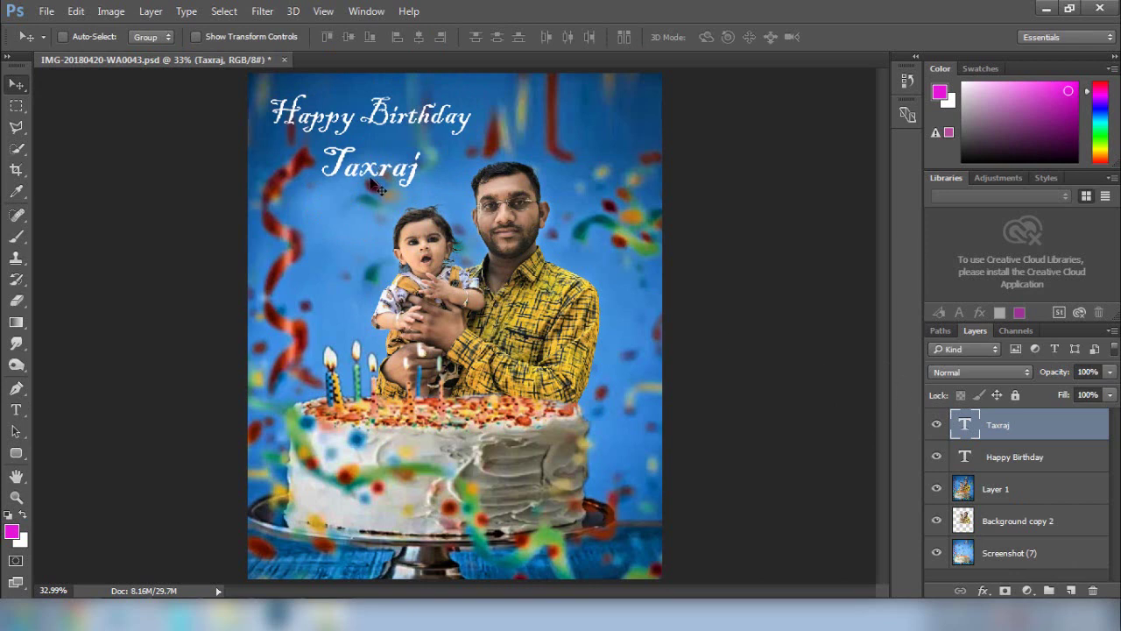
Shift the "Happy Birthday" text slightly upward and the name line slightly up and to the left.
left_click(1003, 460)
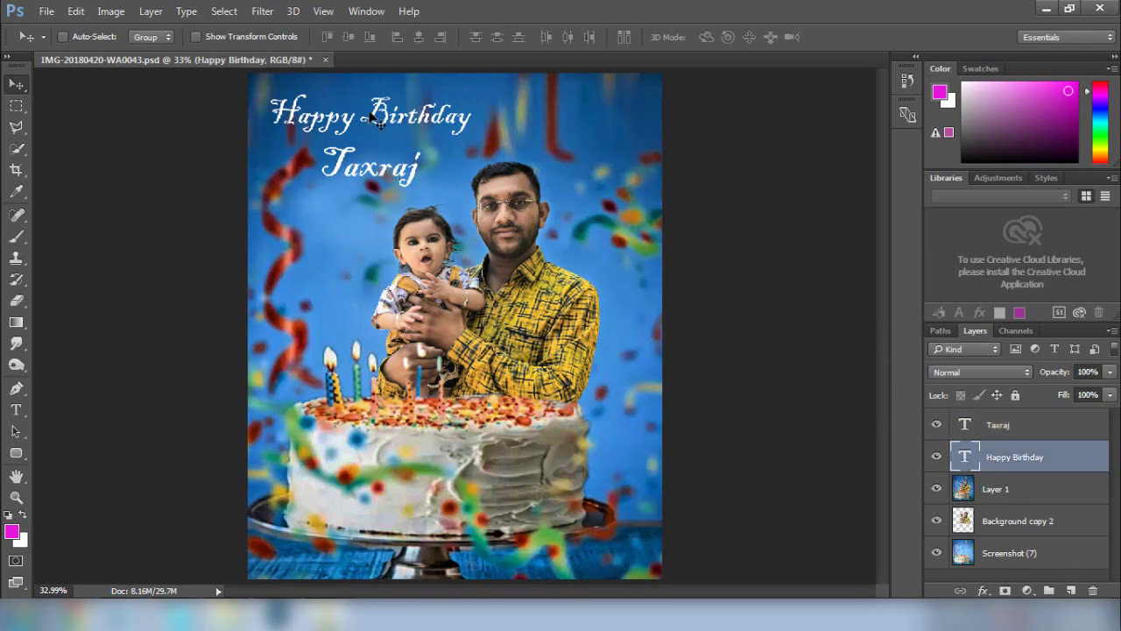
left_click_drag(377, 118, 377, 109)
left_click(998, 425)
left_click_drag(390, 188, 383, 183)
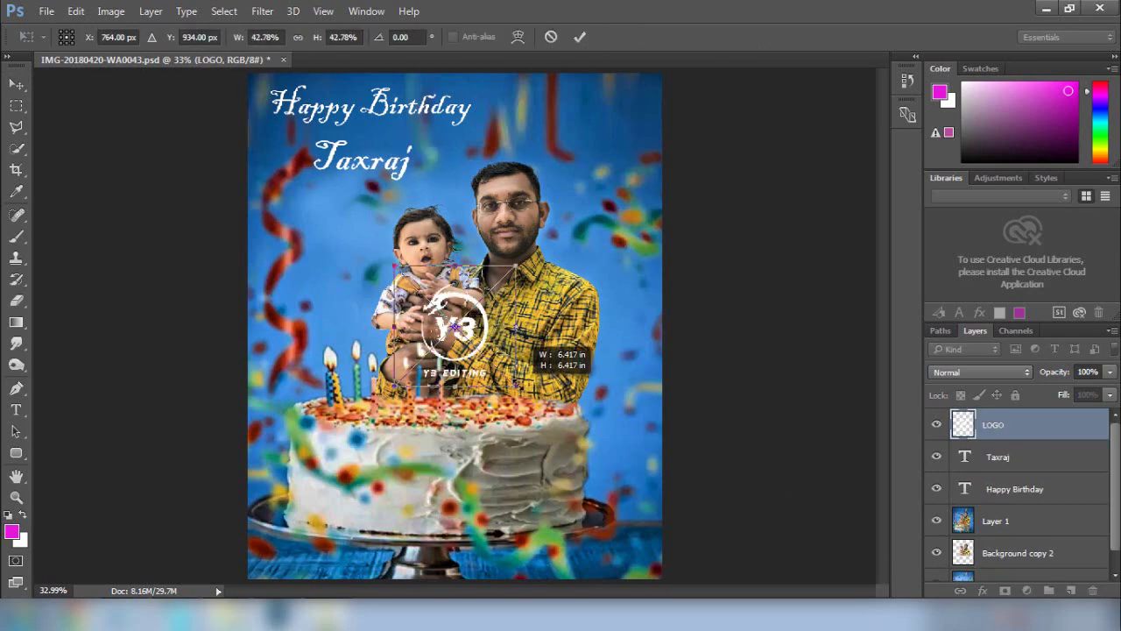
Shrink the placed Y3 Editing logo and position it in the picture's upper-right corner.
left_click_drag(519, 389, 639, 92)
key("Return")
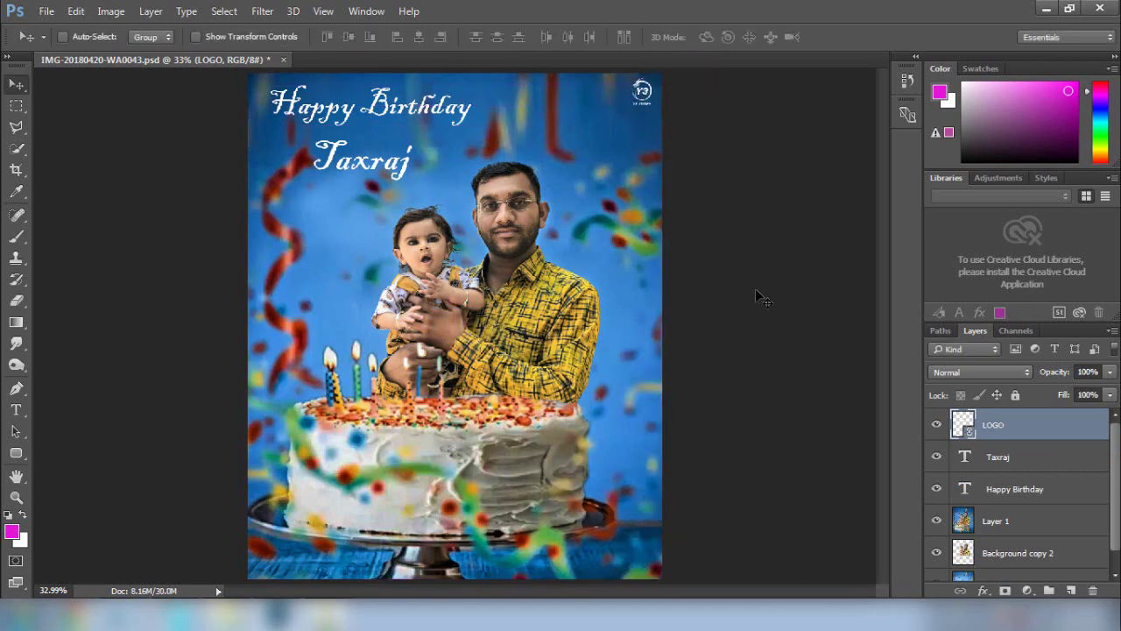
Stamp all visible layers into a new merged layer above the LOGO layer.
left_click(1011, 523)
left_click(1024, 424)
key("ctrl+alt+shift+e")
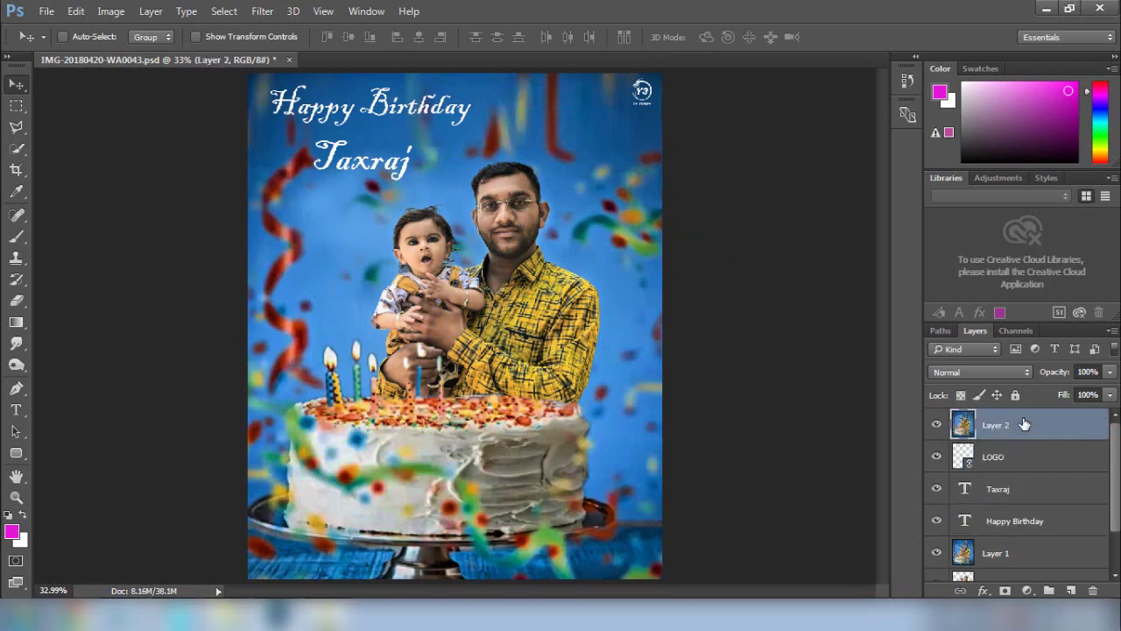
Open the merged layer in the Camera Raw filter and adjust its exposure, highlights, shadows and vibrance.
key("ctrl+1")
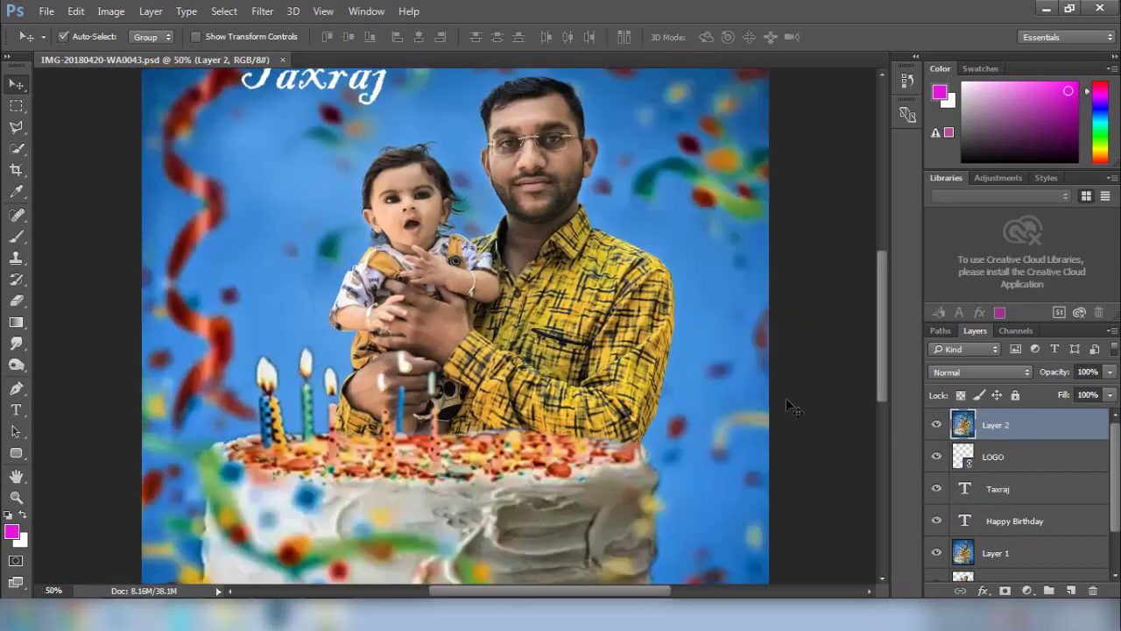
key("ctrl+0")
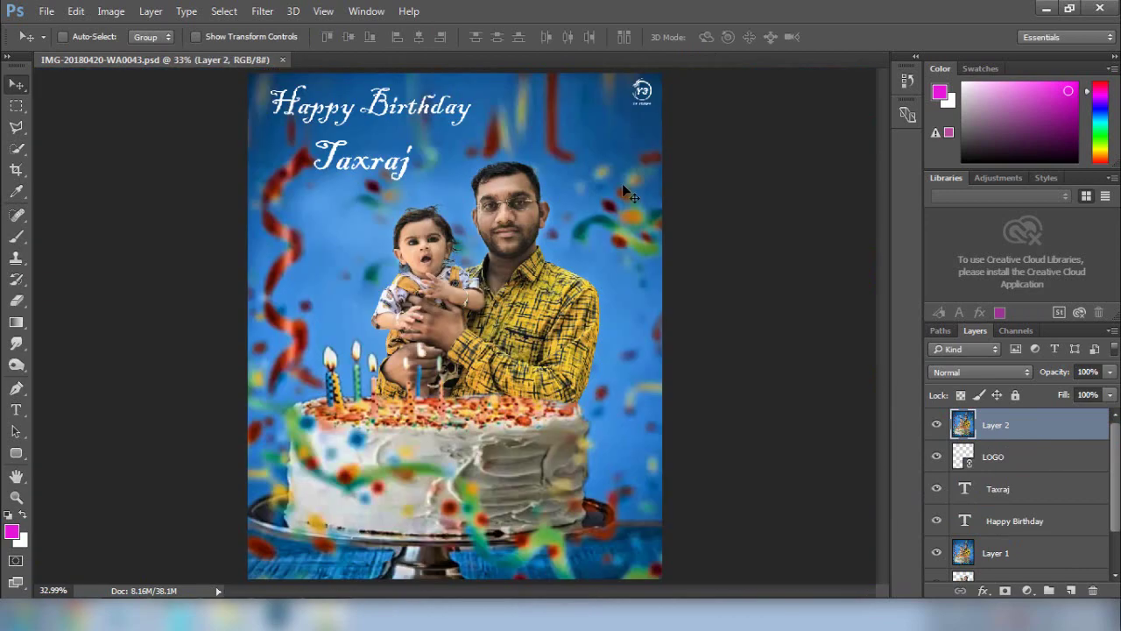
left_click(262, 12)
left_click(298, 107)
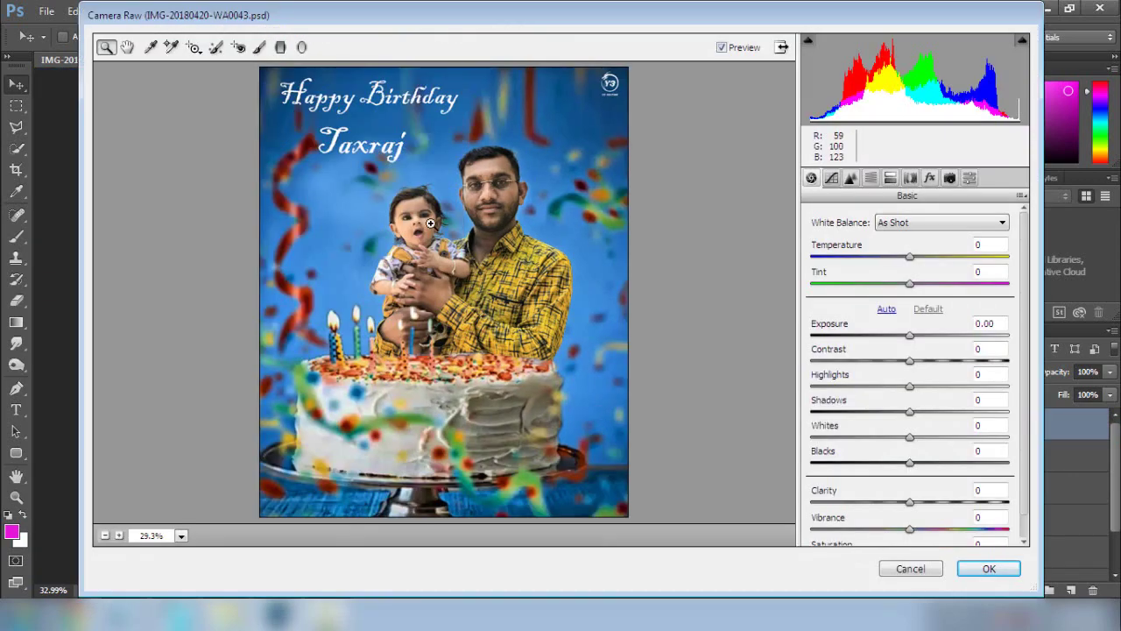
left_click_drag(915, 338, 902, 387)
left_click_drag(909, 411, 1038, 423)
mouse_move(900, 392)
left_mouse_down()
mouse_move(798, 388)
mouse_move(888, 388)
left_mouse_up()
left_click_drag(1007, 409, 923, 530)
Set the Camera Raw sharpening amount to 26 and the luminance noise reduction to 15.
left_click(851, 178)
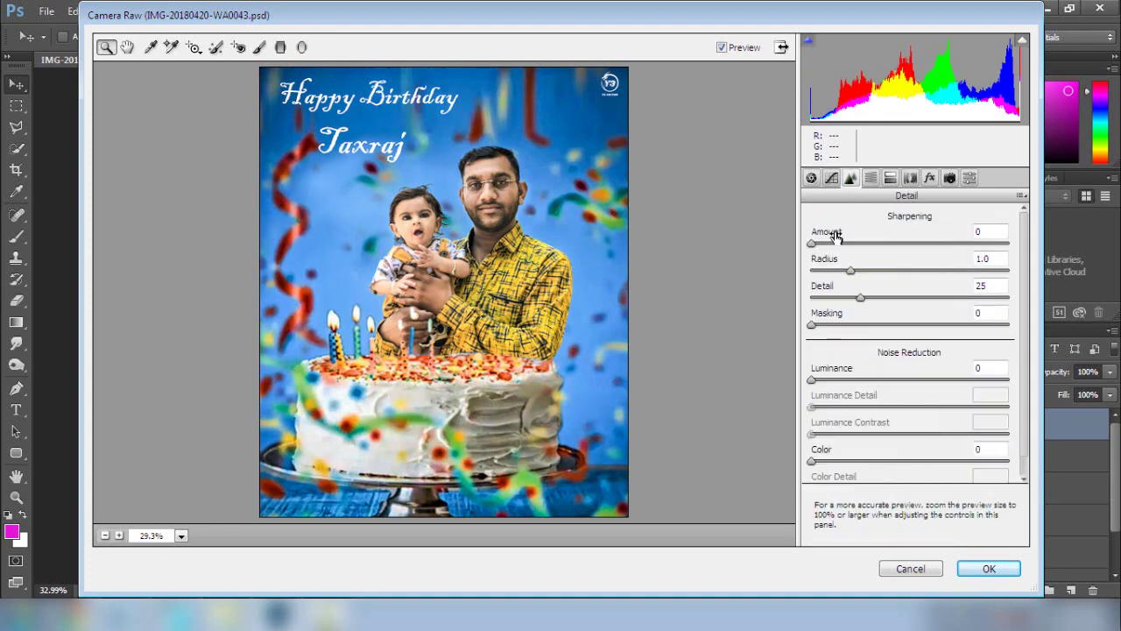
left_click_drag(843, 243, 846, 244)
left_click_drag(812, 379, 835, 381)
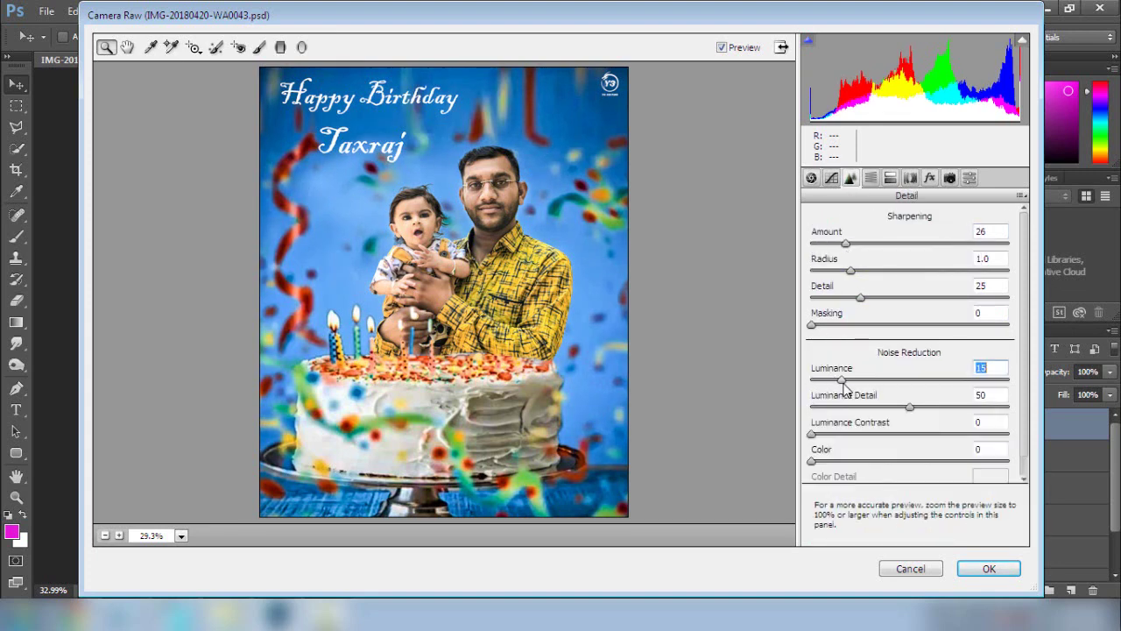
Raise the luminance of the oranges and adjust the colour saturation from the yellows downward in HSL.
left_click(870, 178)
left_click(909, 242)
left_click_drag(917, 320, 967, 306)
left_click(857, 239)
left_click_drag(915, 348, 958, 495)
Set the hue of the greens to +65 and of the blues to -5.
left_click(815, 241)
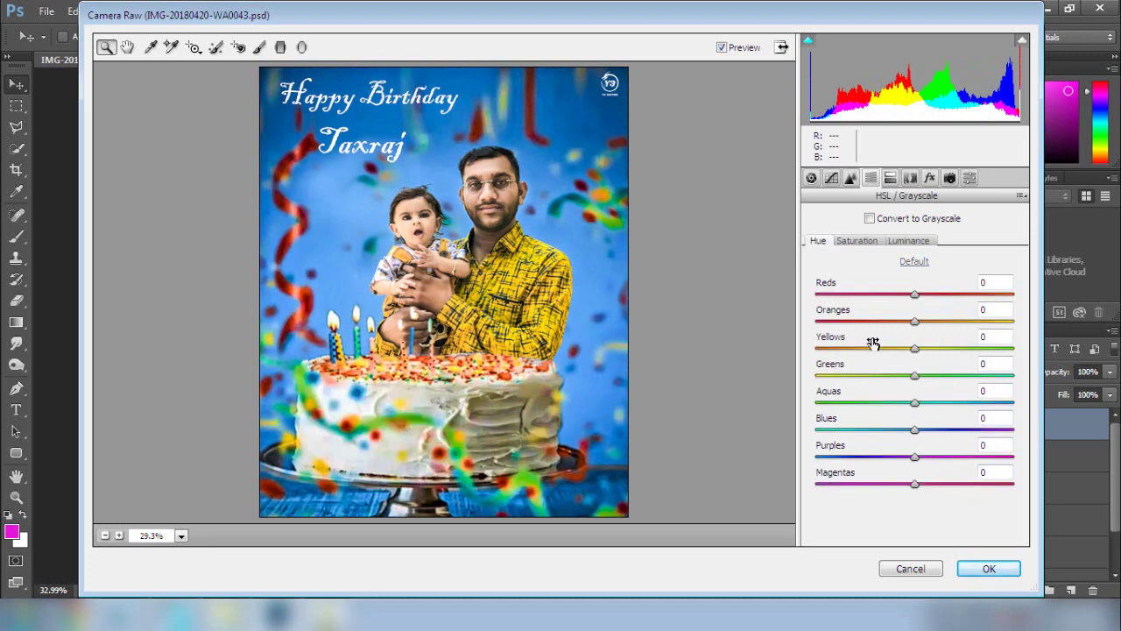
left_click_drag(918, 355, 911, 454)
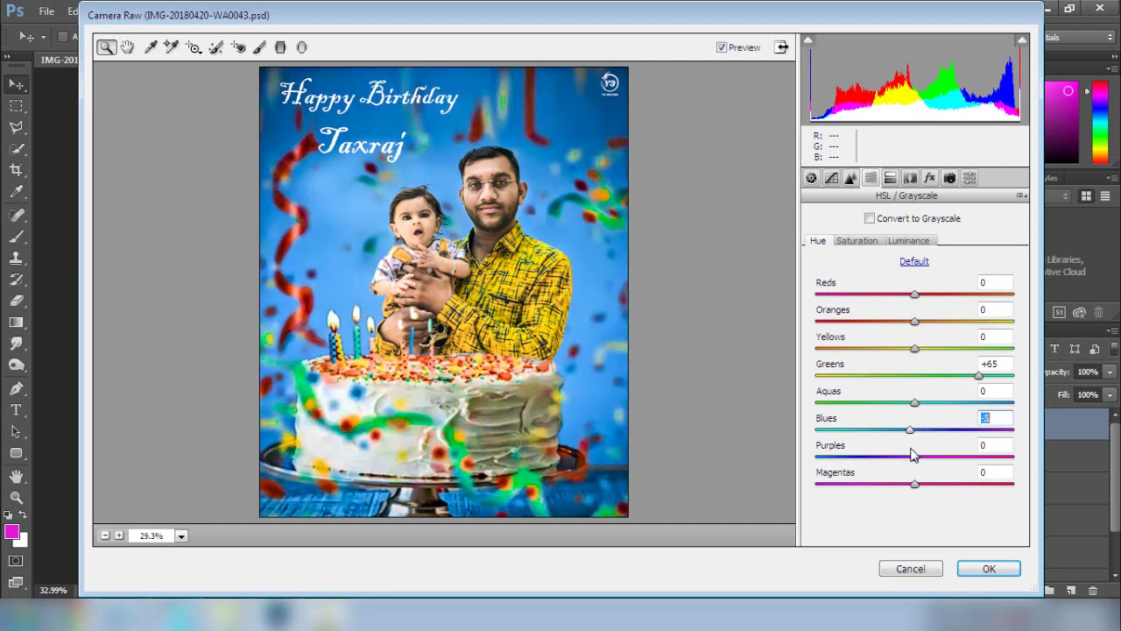
Set the camera calibration's Green Primary saturation to +5, Blue Primary hue to +4 and Blue Primary saturation to +1.
left_click(910, 178)
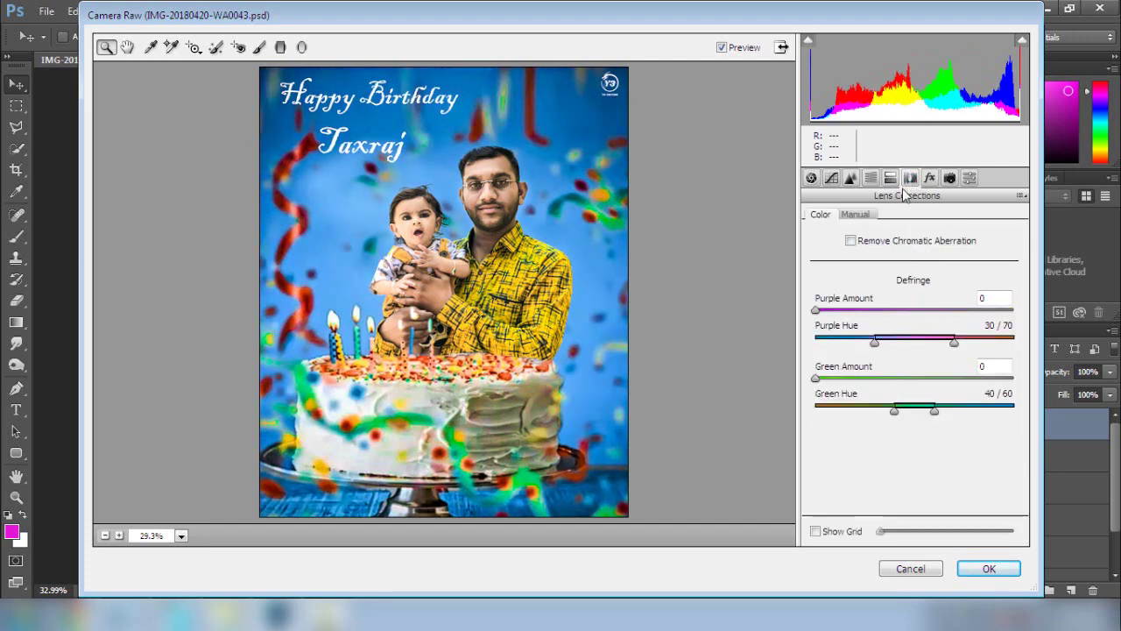
left_click(889, 177)
left_click(949, 178)
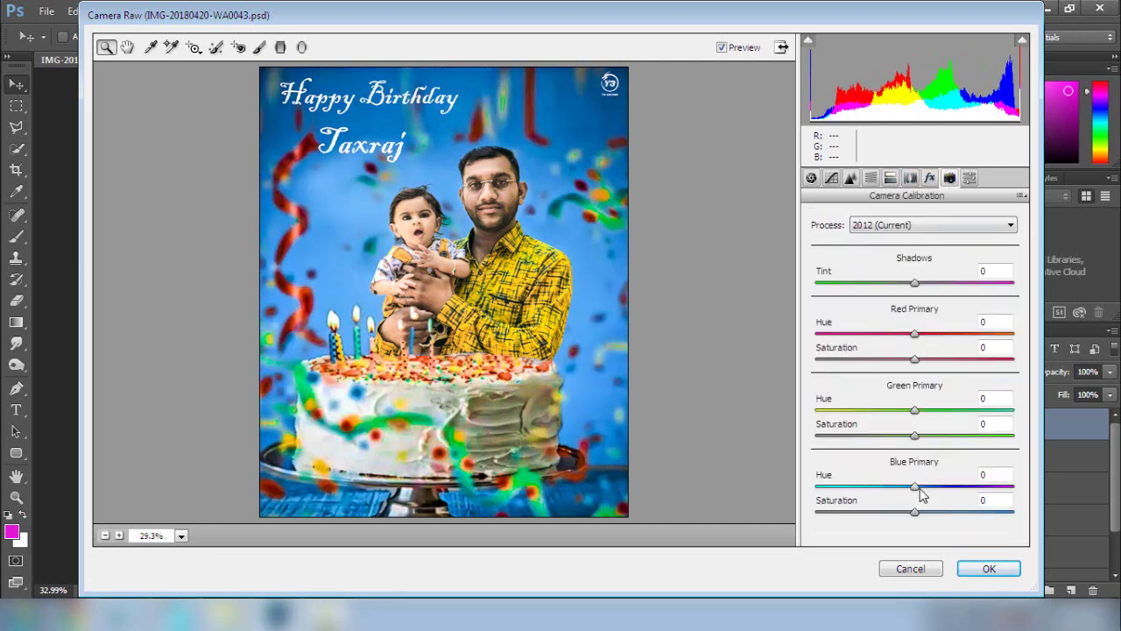
left_click_drag(922, 494, 918, 518)
left_click_drag(916, 413, 919, 437)
double_click(918, 411)
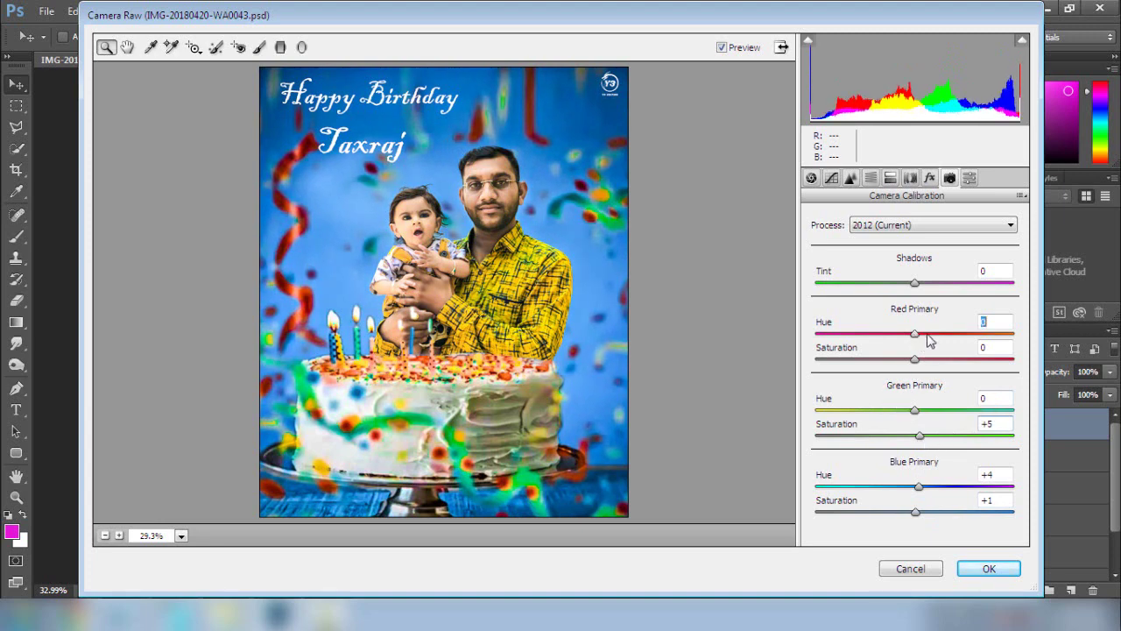
left_click_drag(915, 333, 888, 393)
double_click(903, 335)
Add a post-crop vignette with amount -26 and apply the Camera Raw adjustments.
left_click(929, 178)
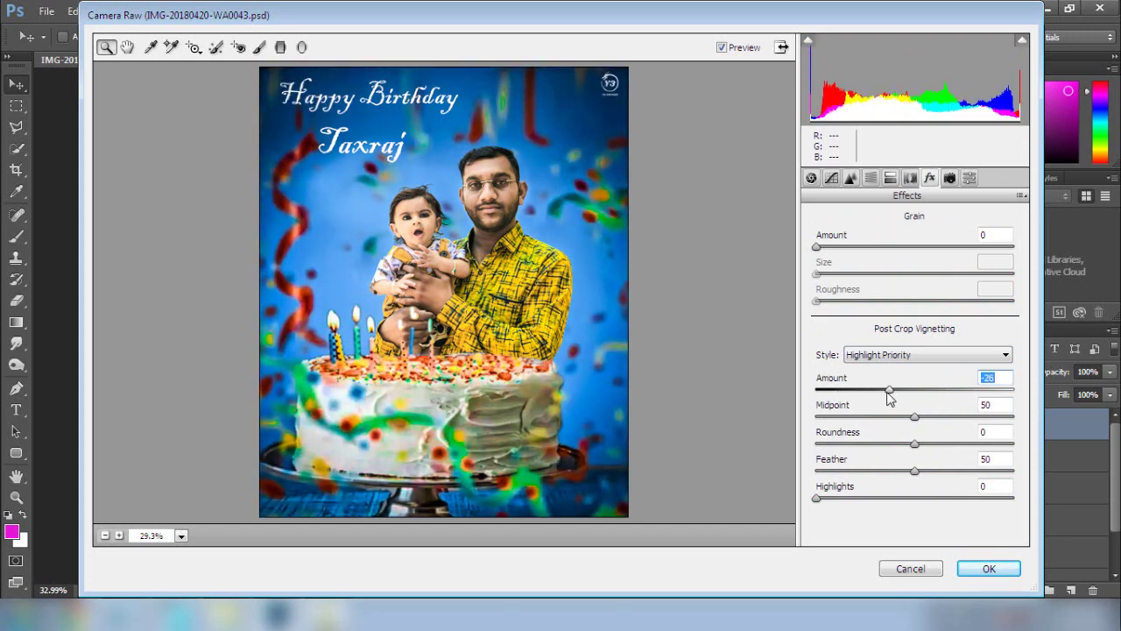
left_click(987, 569)
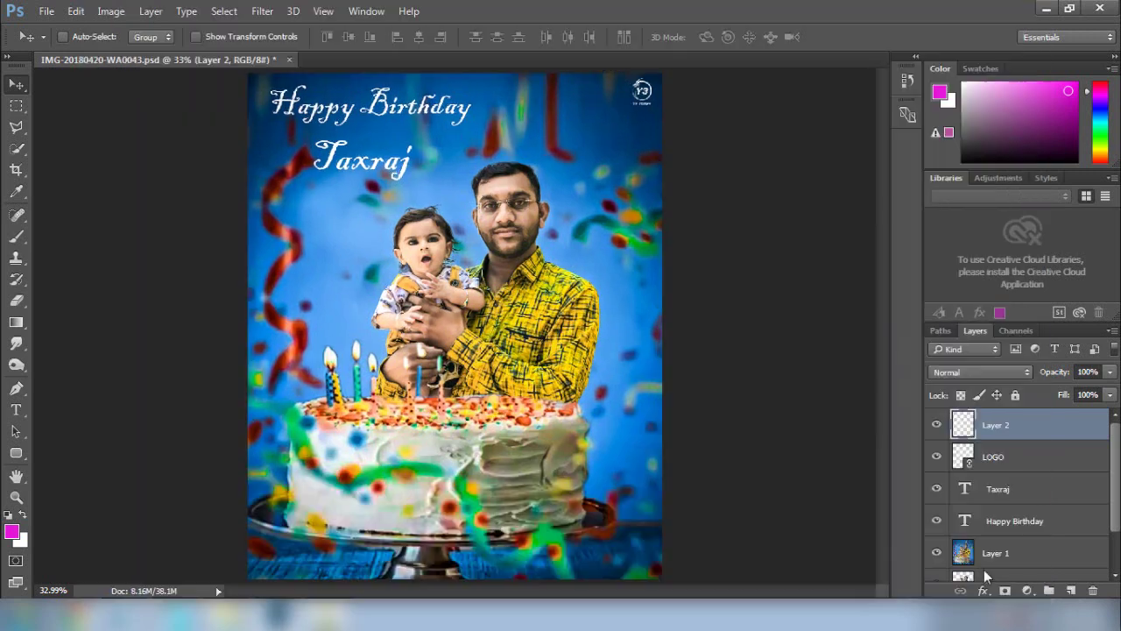